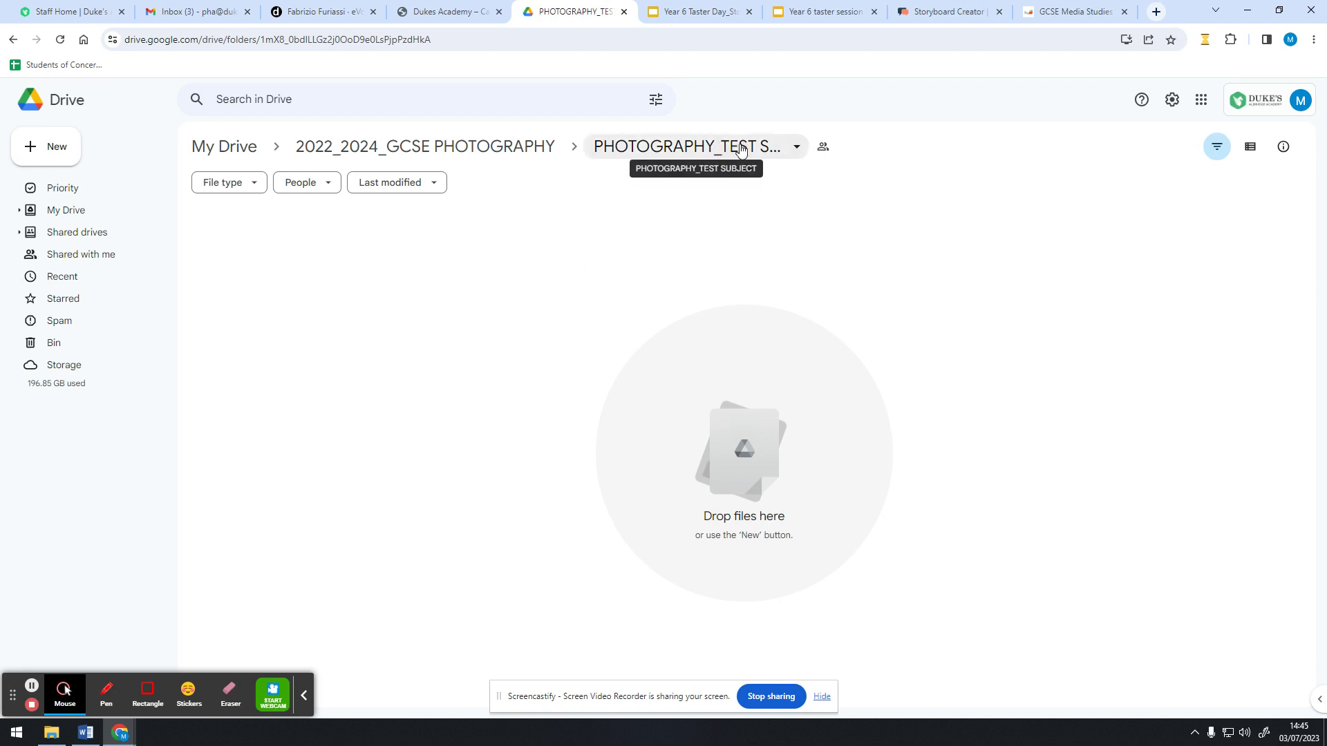
{"action": "left_click", "coordinate": [34, 152]}
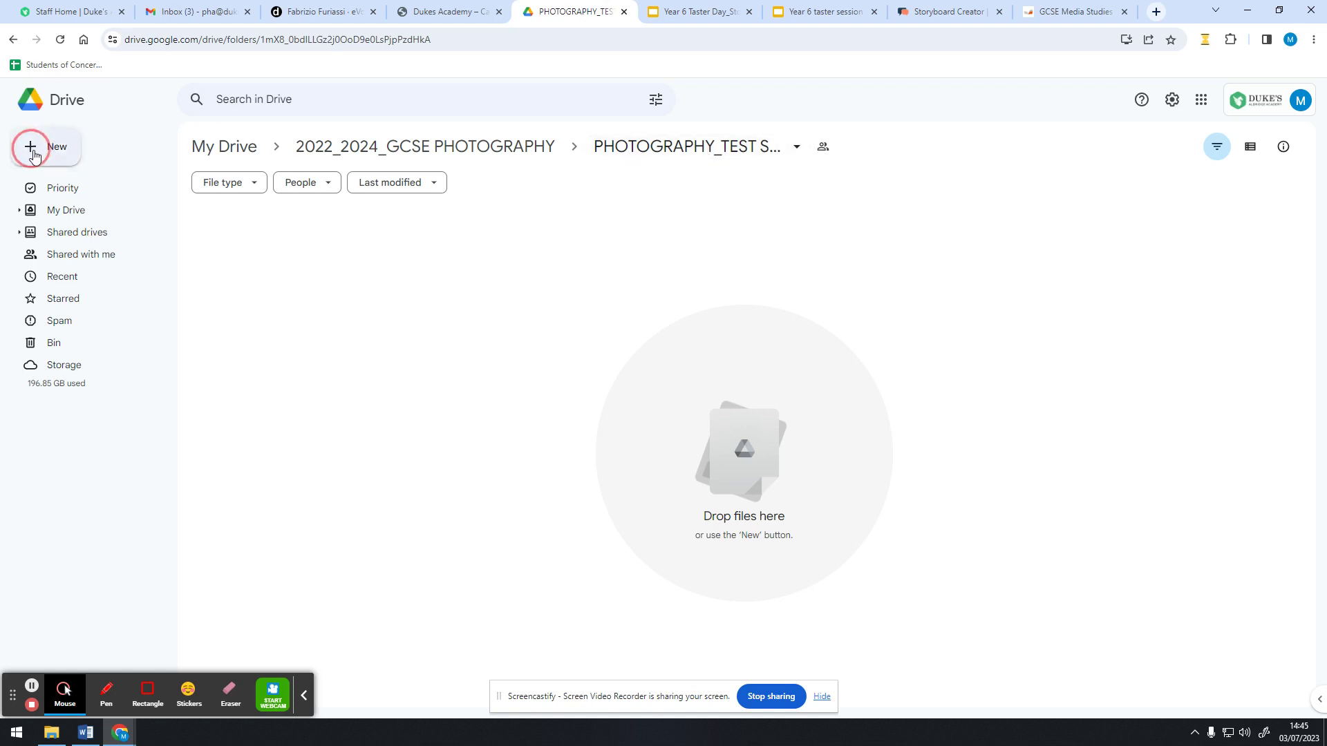
{"action": "left_click", "coordinate": [92, 148]}
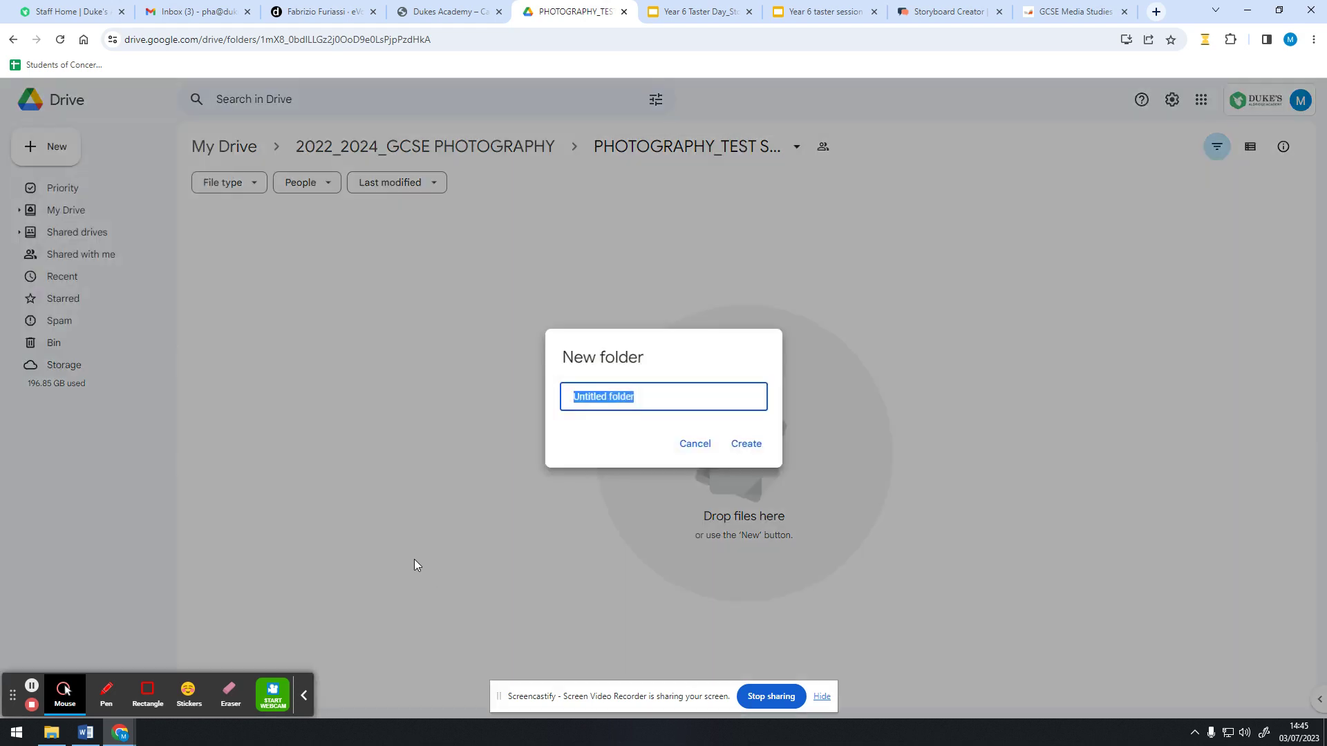
{"action": "type", "text": "COMPOMNEN"}
{"action": "key", "text": "BackSpace"}
{"action": "key", "text": "BackSpace"}
{"action": "key", "text": "BackSpace"}
{"action": "type", "text": "ENT 1_PORTFO"}
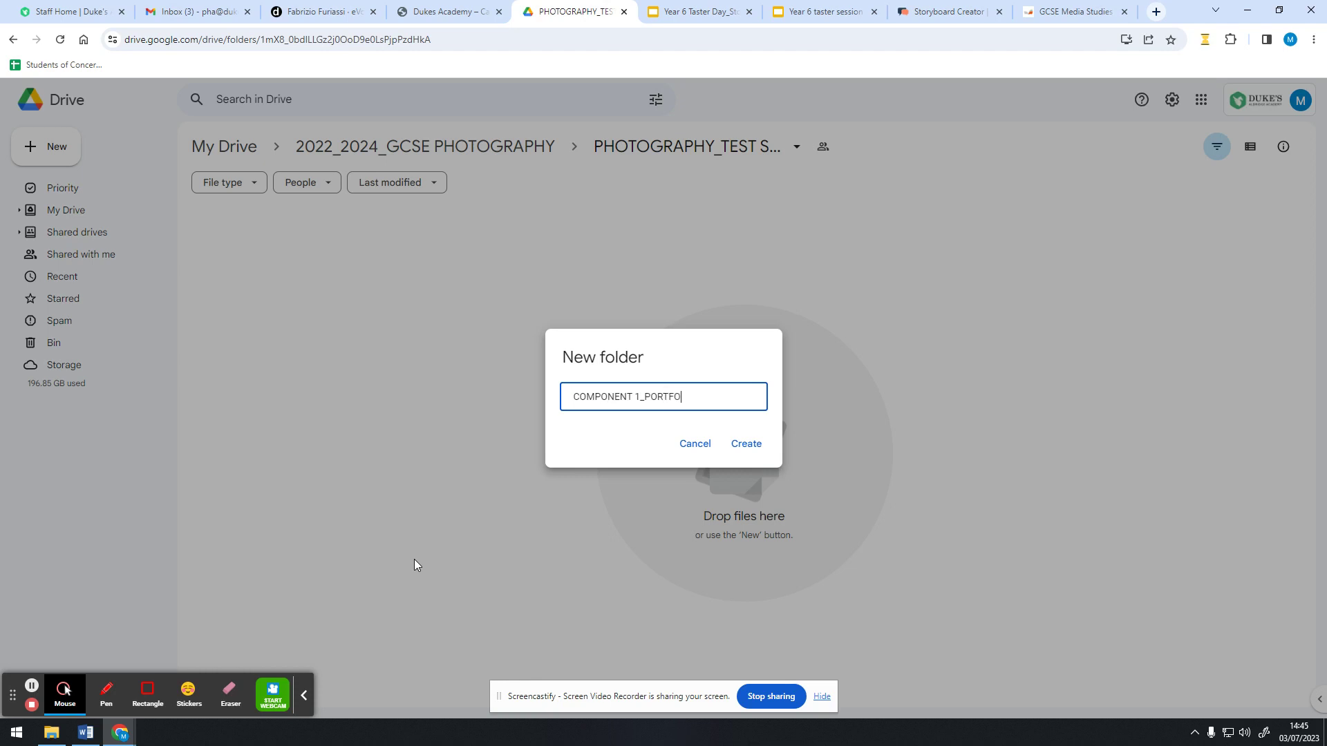
{"action": "type", "text": "LIO"}
{"action": "left_click", "coordinate": [699, 444]}
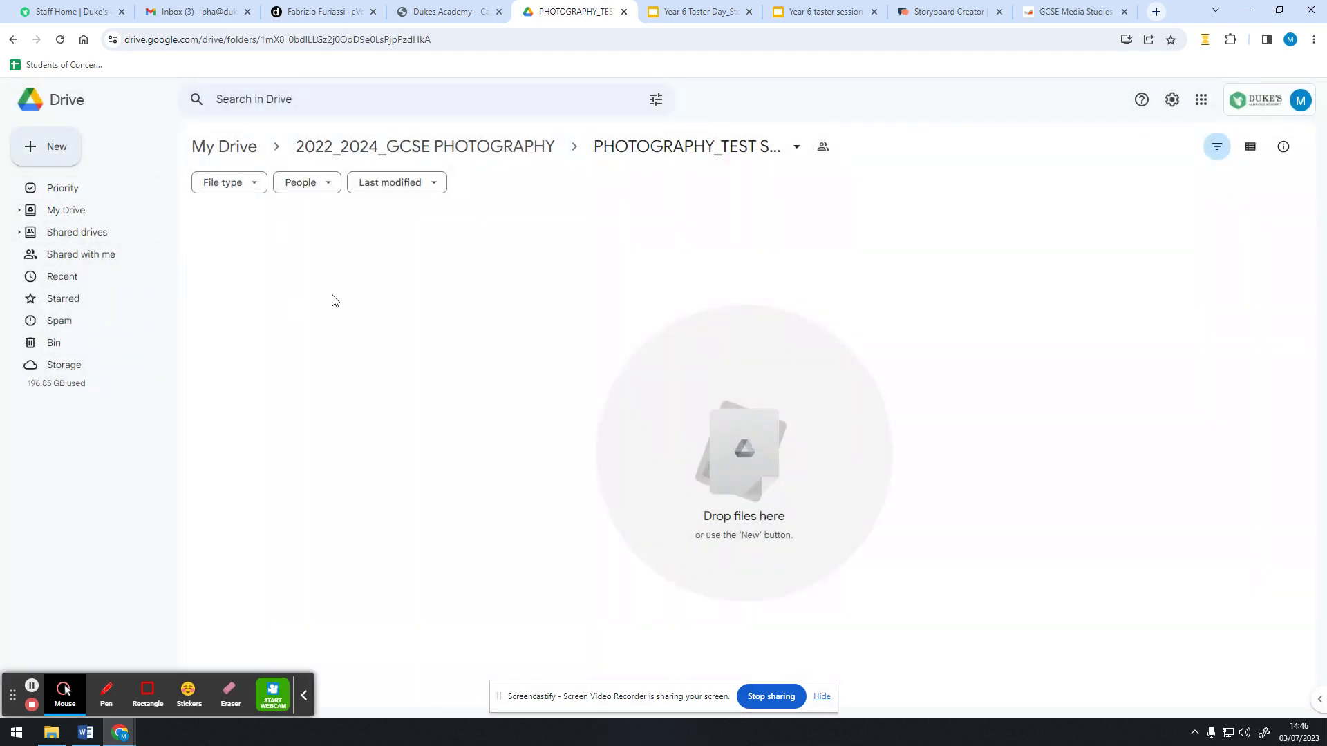
Create a folder named COMPONENT 1 - PORTFOLIO inside the PHOTOGRAPHY_TEST SUBJECT folder.
{"action": "left_click", "coordinate": [59, 139]}
{"action": "left_click", "coordinate": [63, 148]}
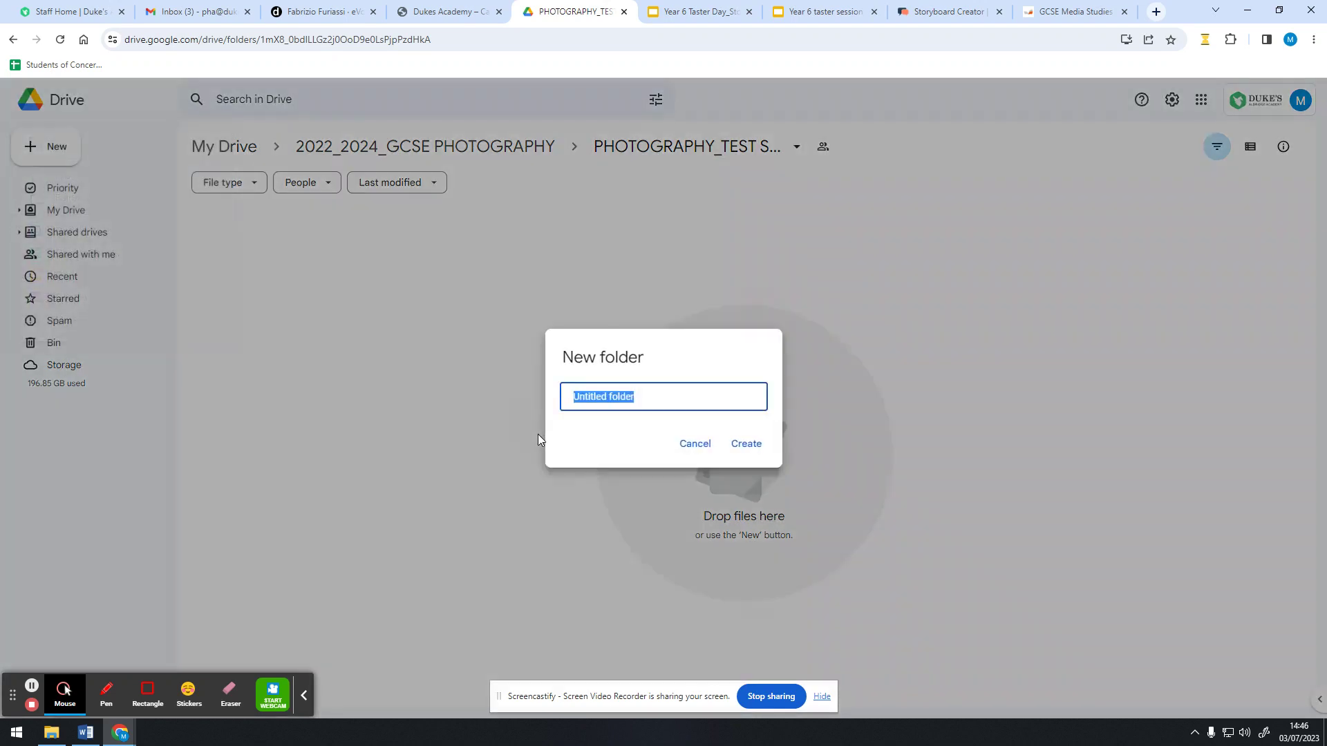
{"action": "type", "text": "COMPONENT 1 - por"}
{"action": "key", "text": "BackSpace"}
{"action": "key", "text": "BackSpace"}
{"action": "key", "text": "BackSpace"}
{"action": "type", "text": "PORTFOLIO"}
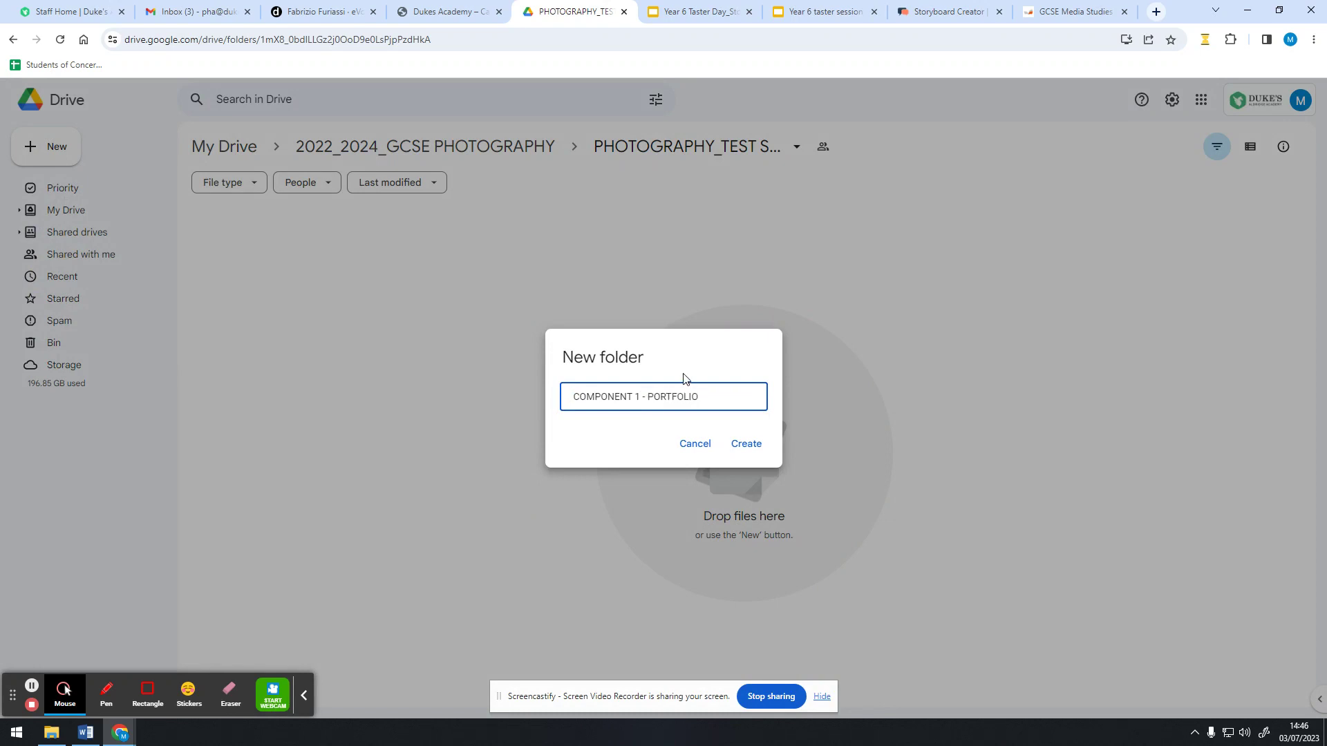
{"action": "left_click", "coordinate": [764, 453]}
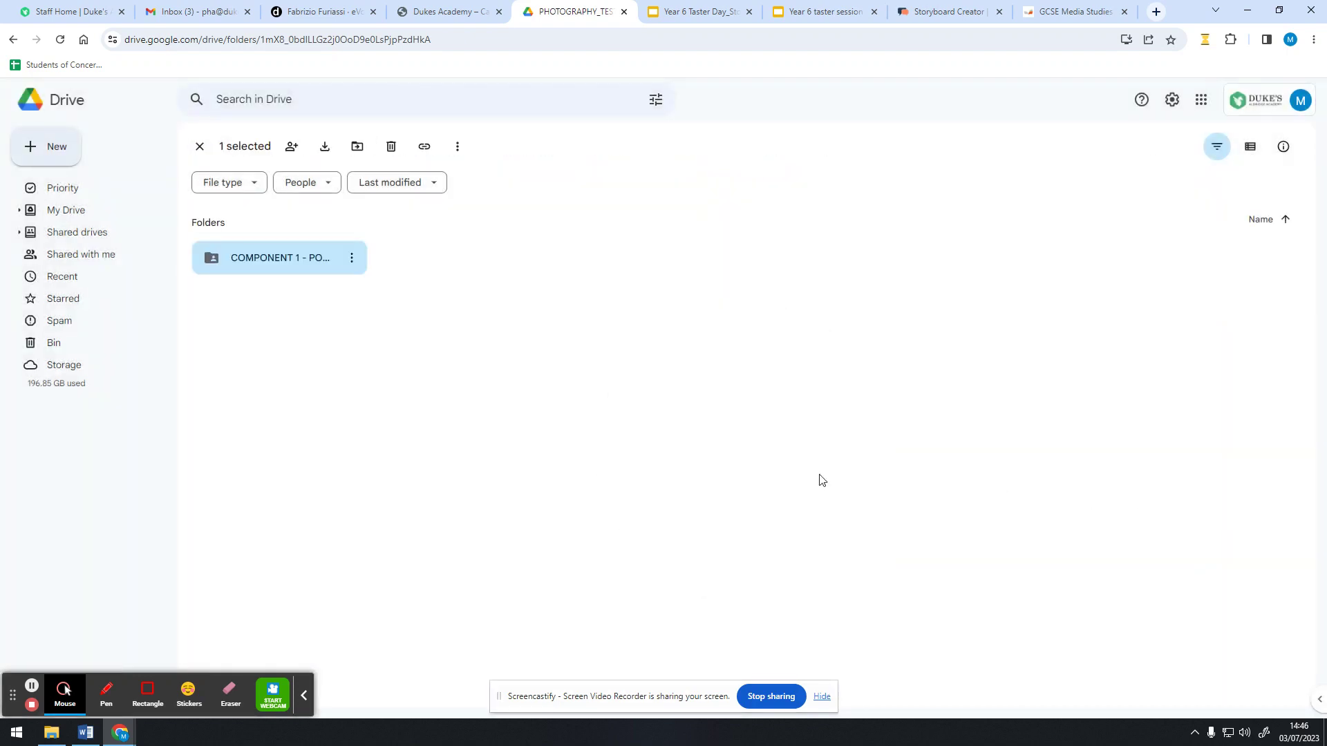
Create a subfolder named SERIES 1 inside COMPONENT 1 - PORTFOLIO and open it.
{"action": "double_click", "coordinate": [310, 263]}
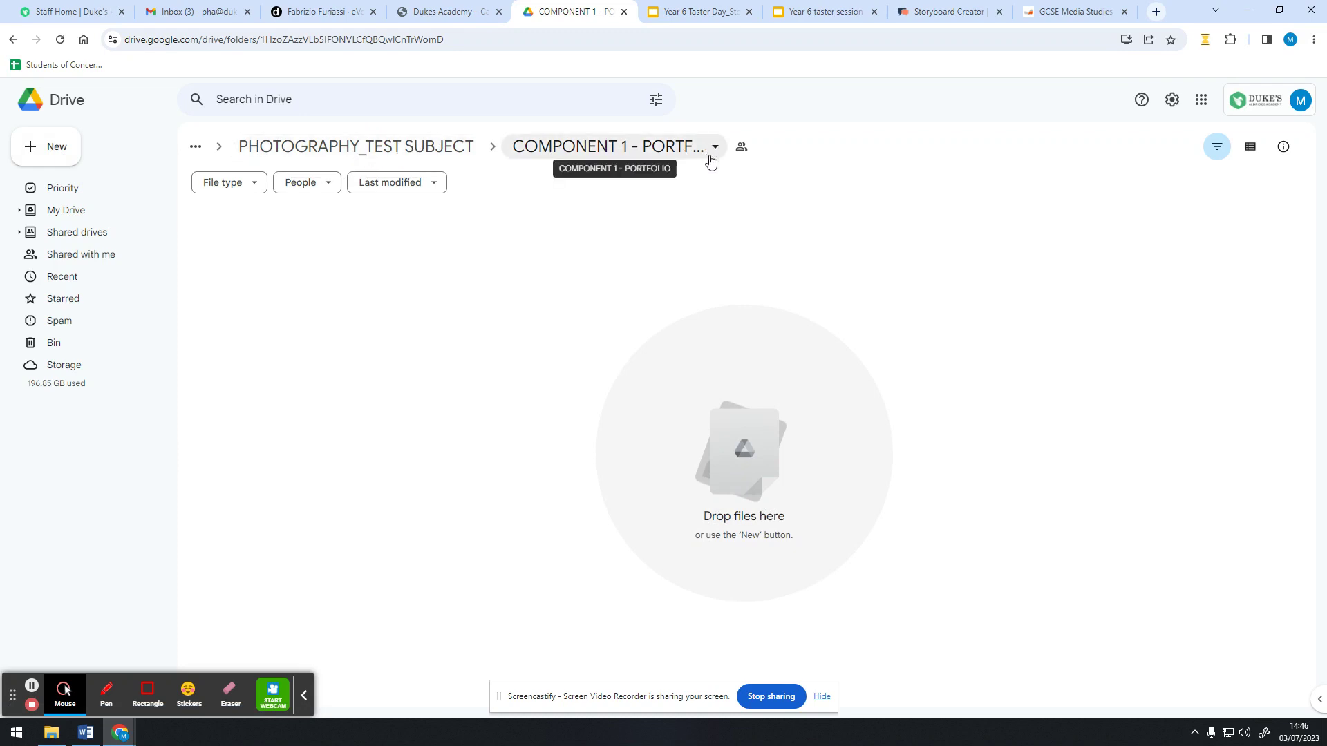
{"action": "left_click", "coordinate": [53, 150]}
{"action": "left_click", "coordinate": [54, 144]}
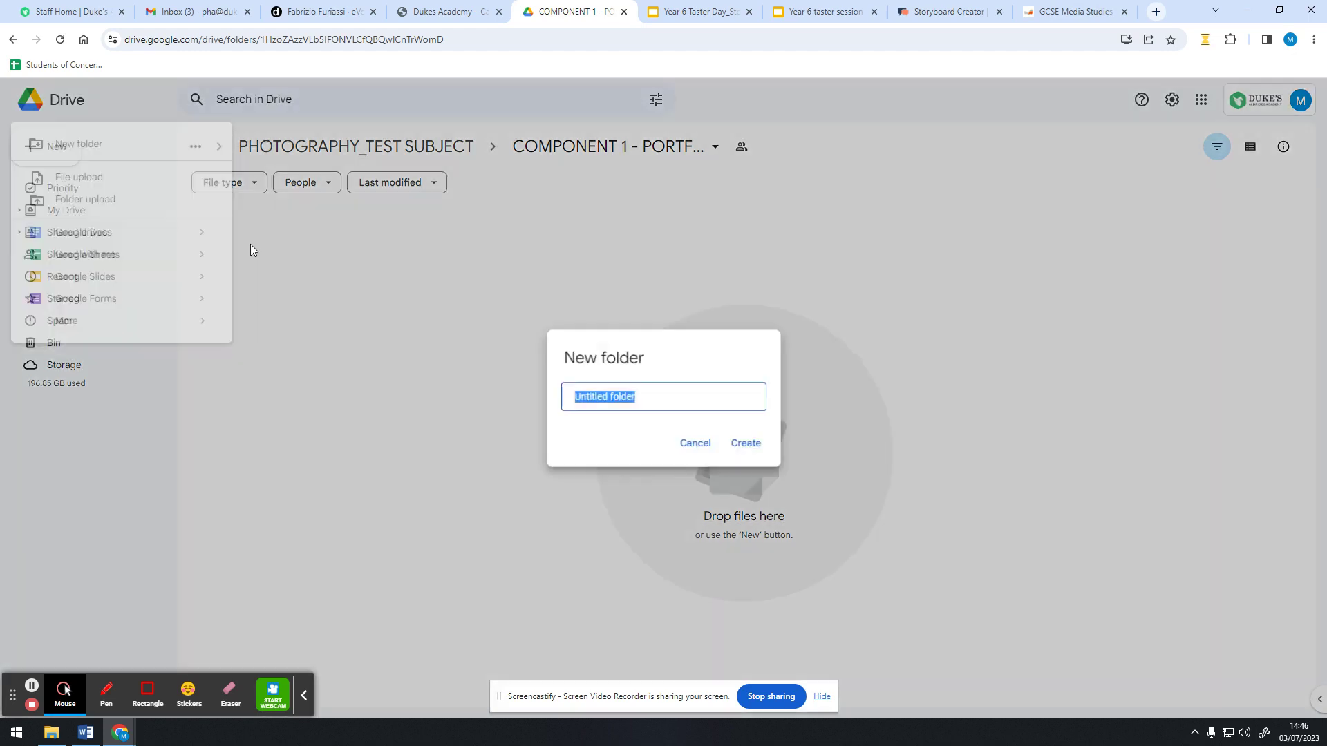
{"action": "type", "text": "Week 1"}
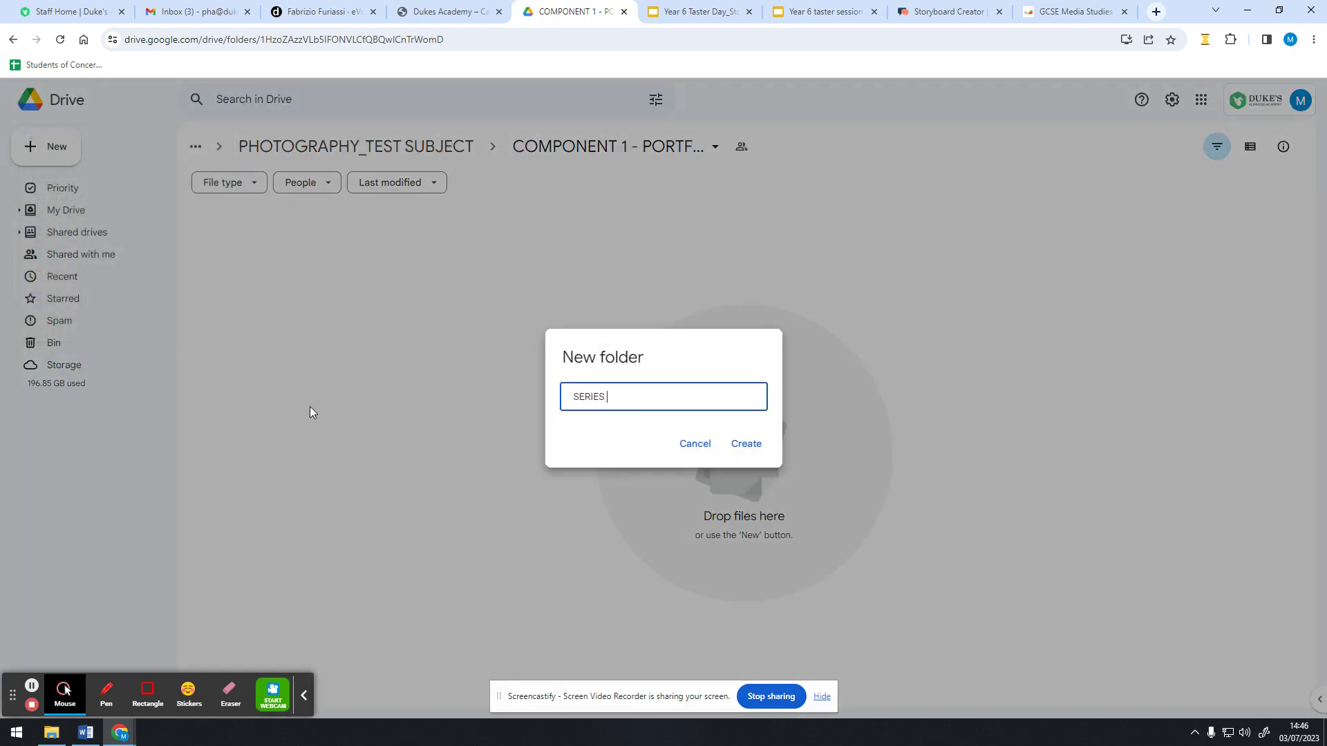
{"action": "key", "text": "Return"}
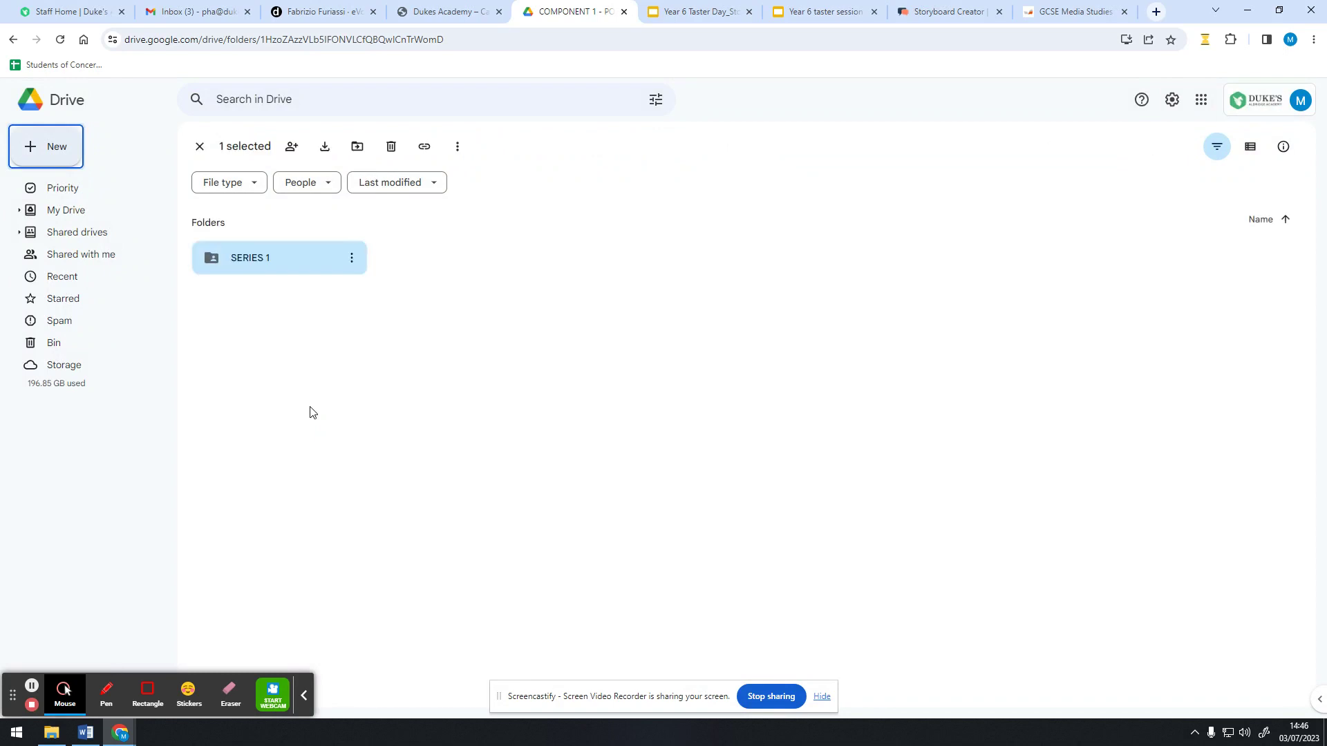
{"action": "double_click", "coordinate": [290, 258]}
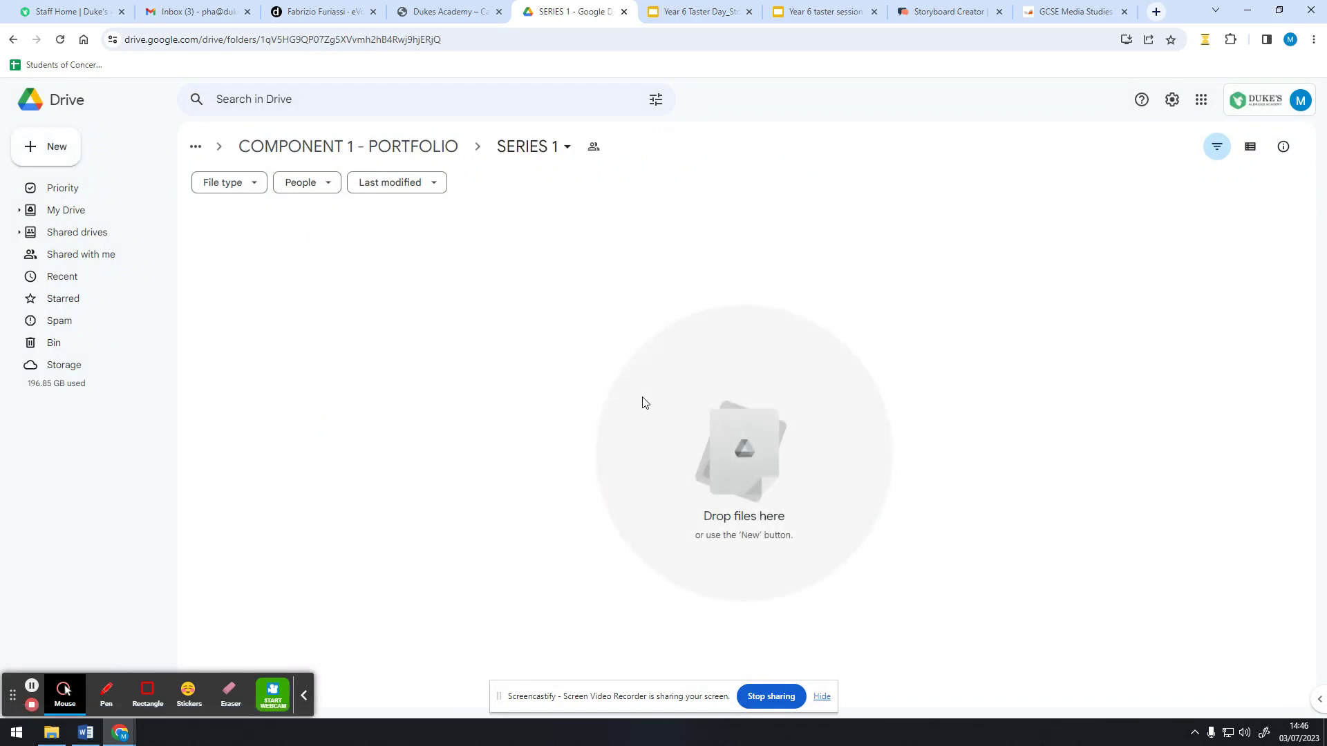
Switch to File Explorer and open the 105MSDCF folder within DCIM on USB Drive (D:).
{"action": "left_click", "coordinate": [55, 737]}
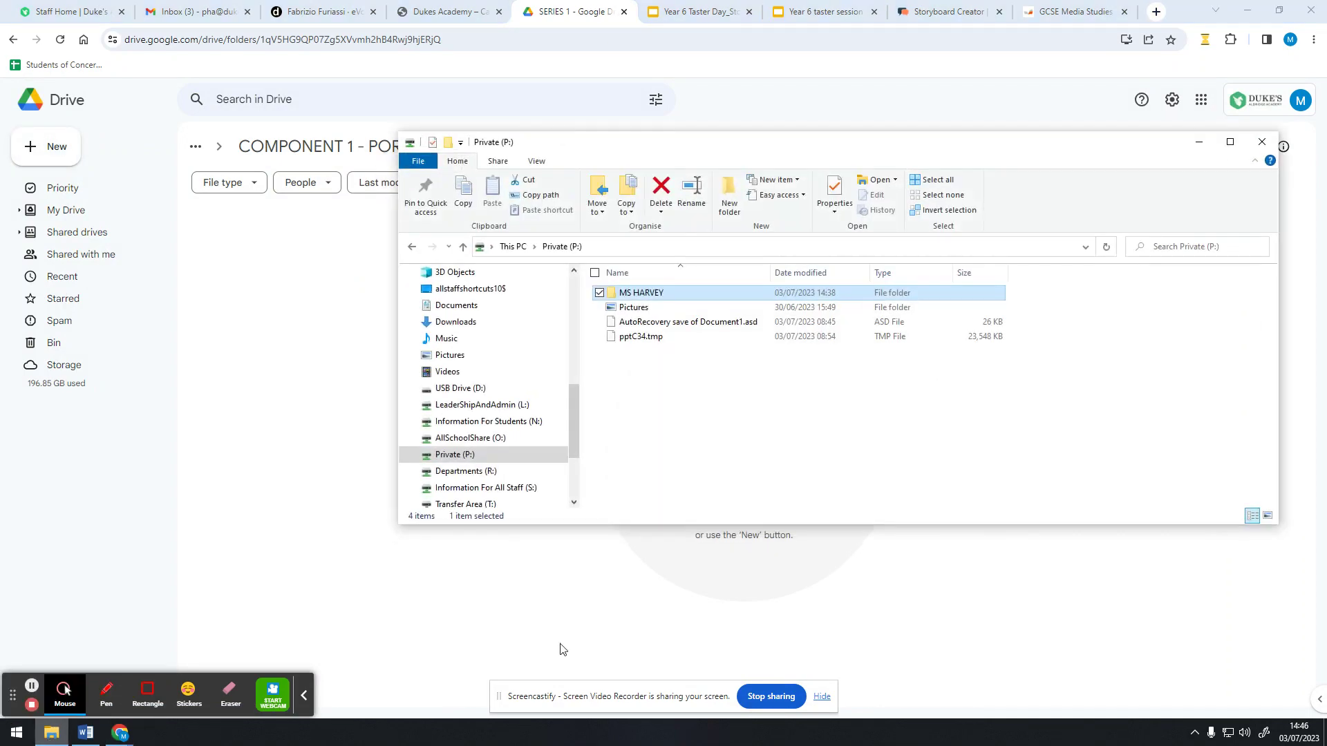
{"action": "left_click_drag", "start_coordinate": [806, 145], "coordinate": [1289, 324]}
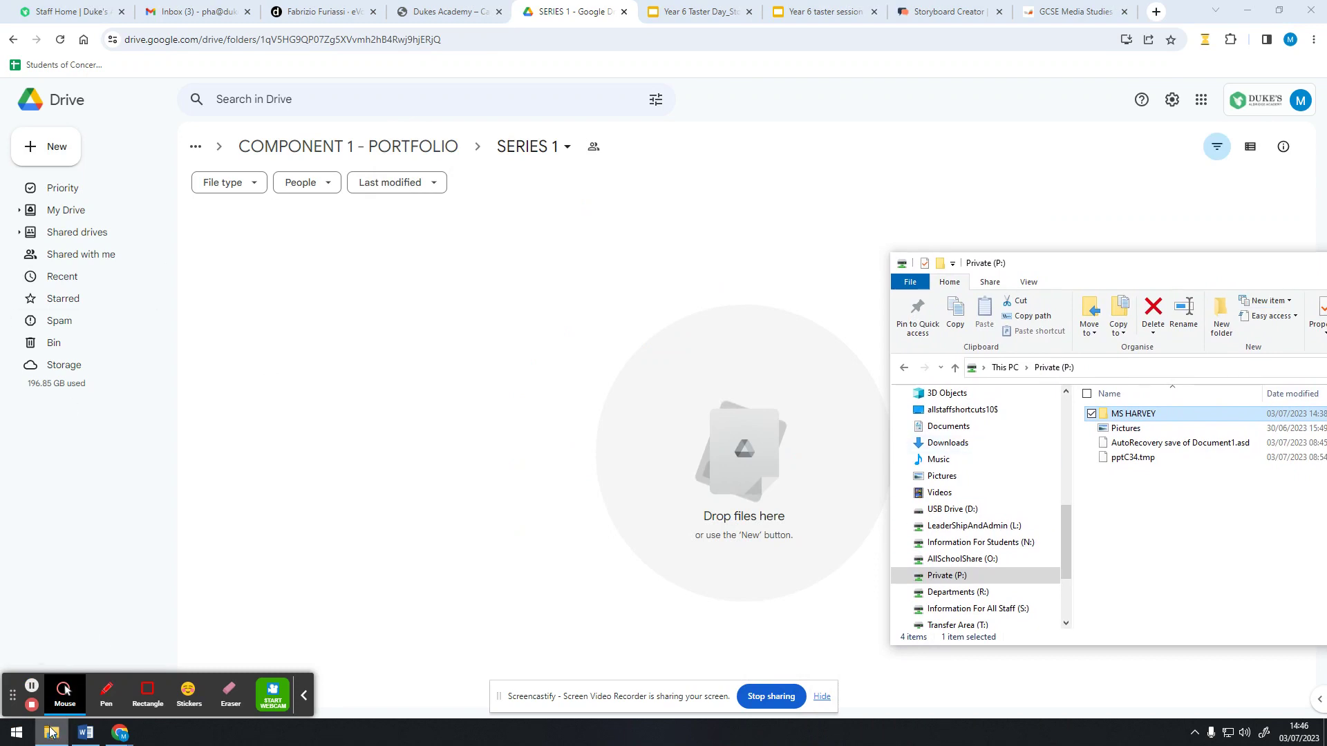
{"action": "left_click", "coordinate": [947, 509]}
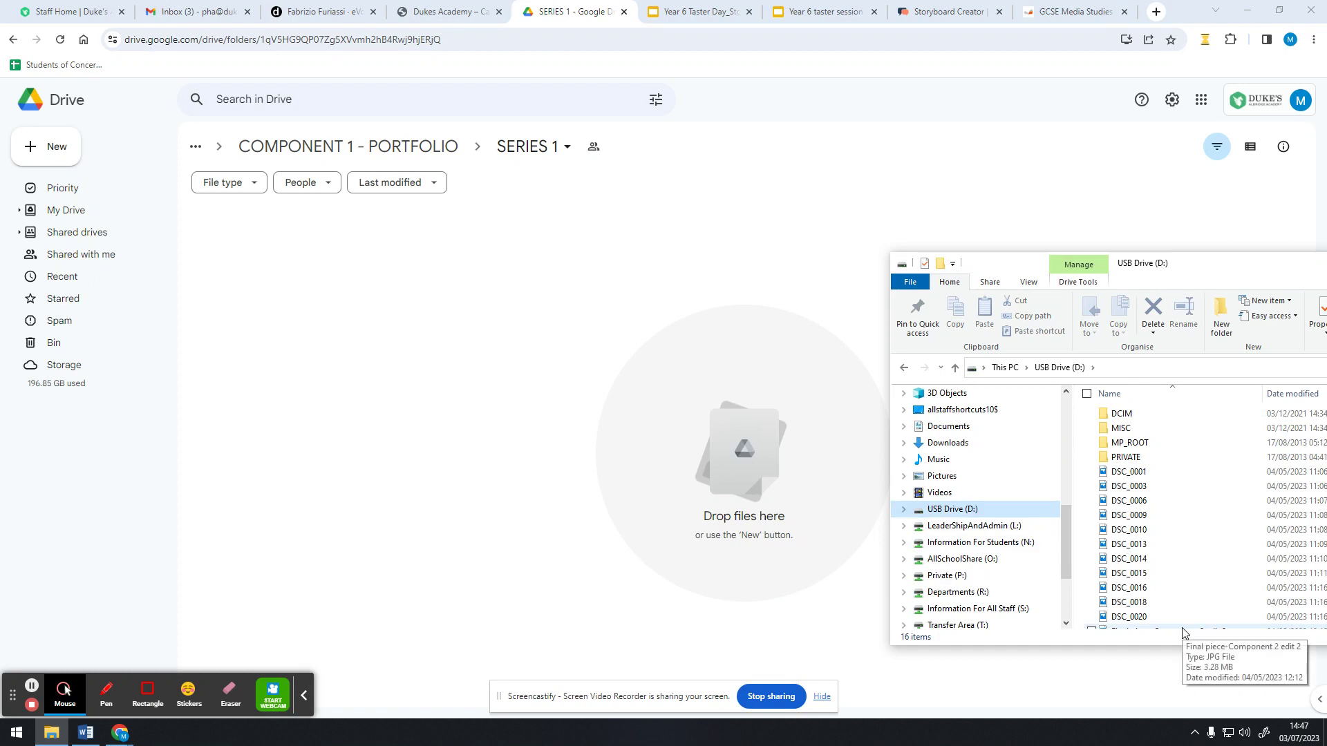
{"action": "double_click", "coordinate": [1131, 418]}
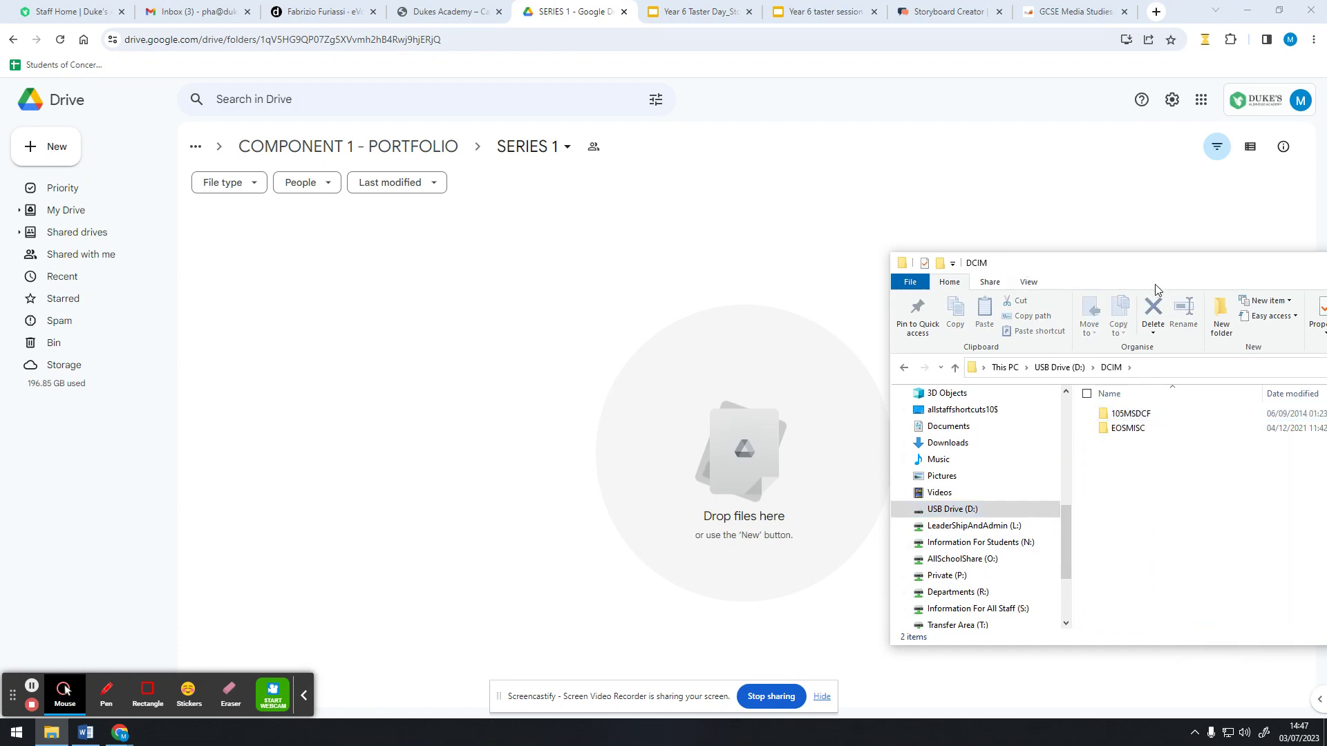
{"action": "left_click_drag", "start_coordinate": [1130, 268], "coordinate": [888, 271]}
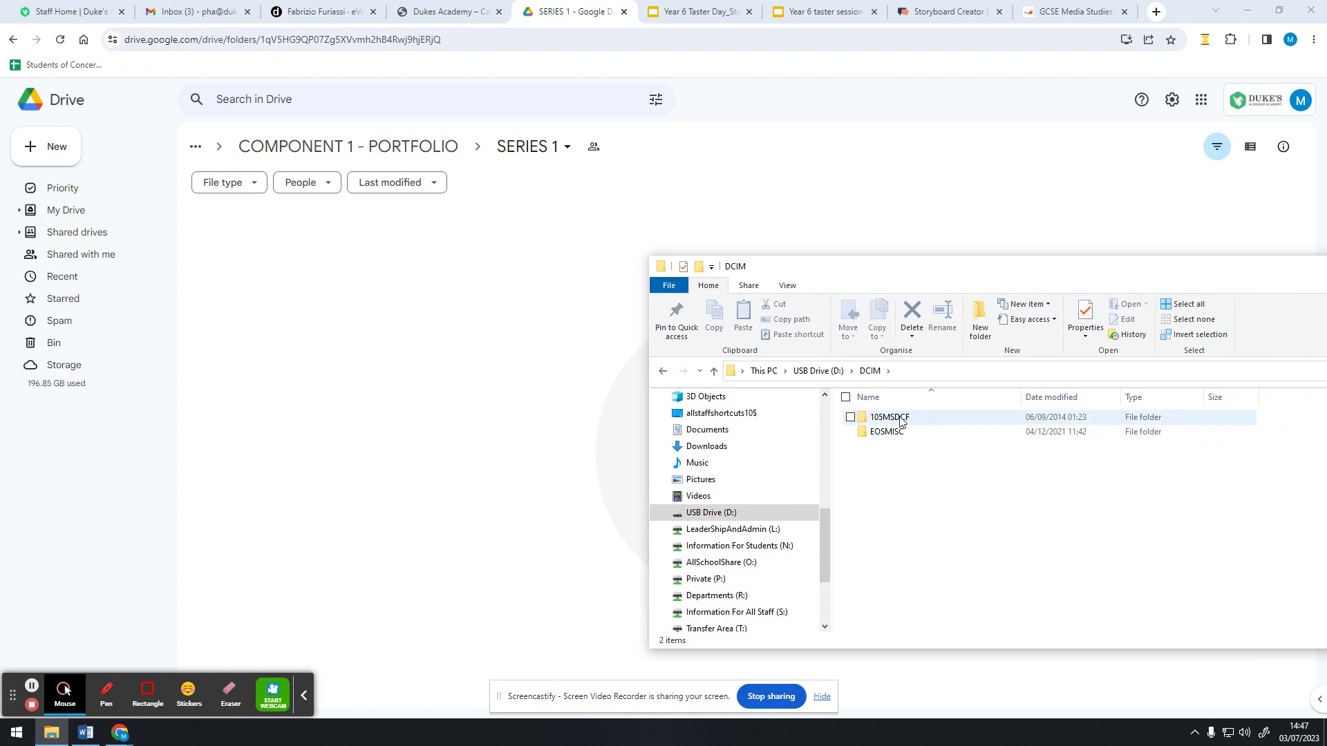
{"action": "double_click", "coordinate": [892, 418]}
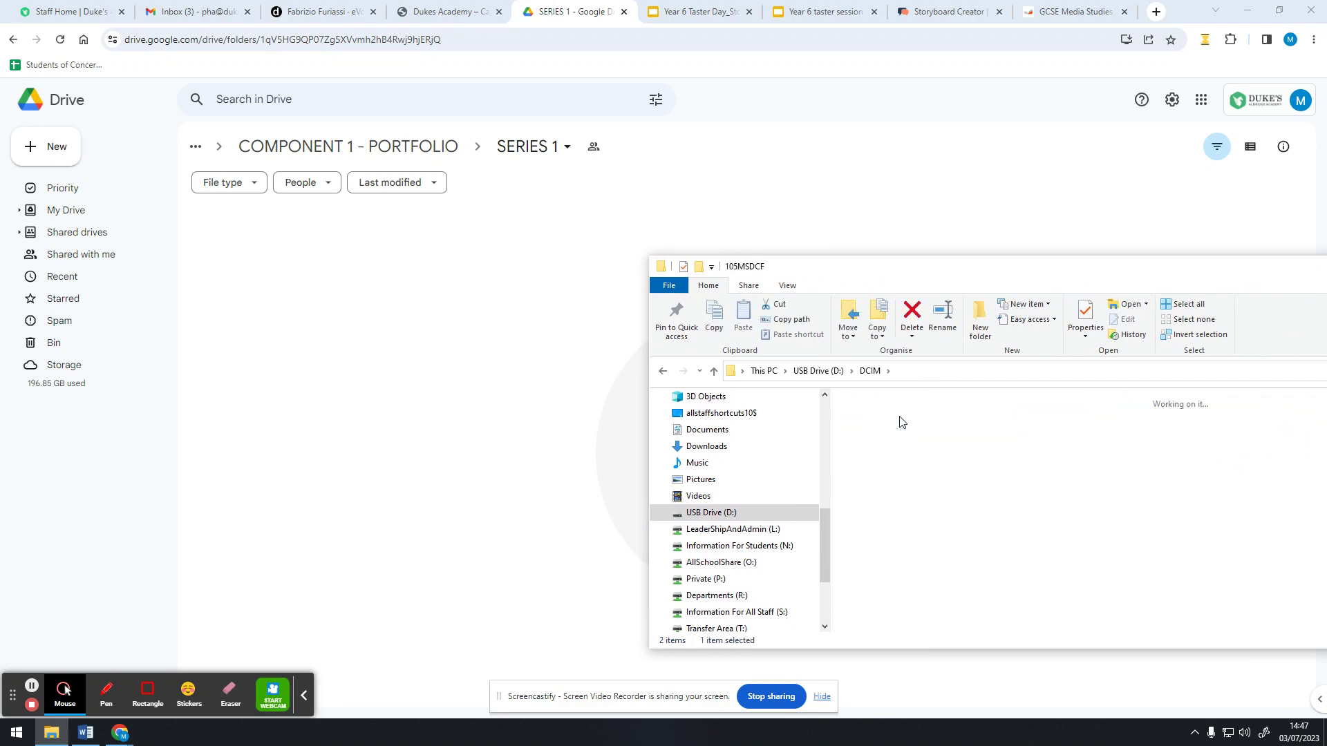
Upload all the photos in the 105MSDCF folder to the SERIES 1 folder in Google Drive.
{"action": "left_click_drag", "start_coordinate": [1012, 273], "coordinate": [653, 221]}
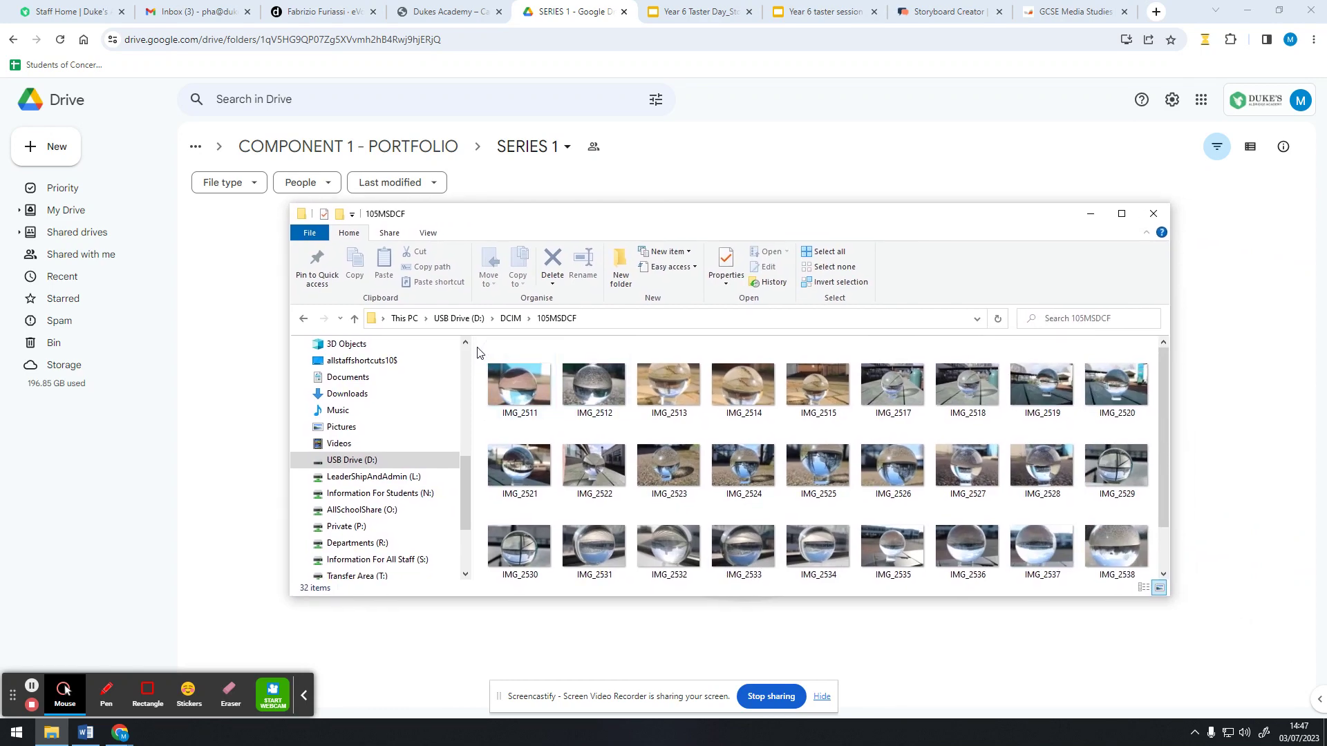
{"action": "left_click_drag", "start_coordinate": [480, 351], "coordinate": [1165, 642]}
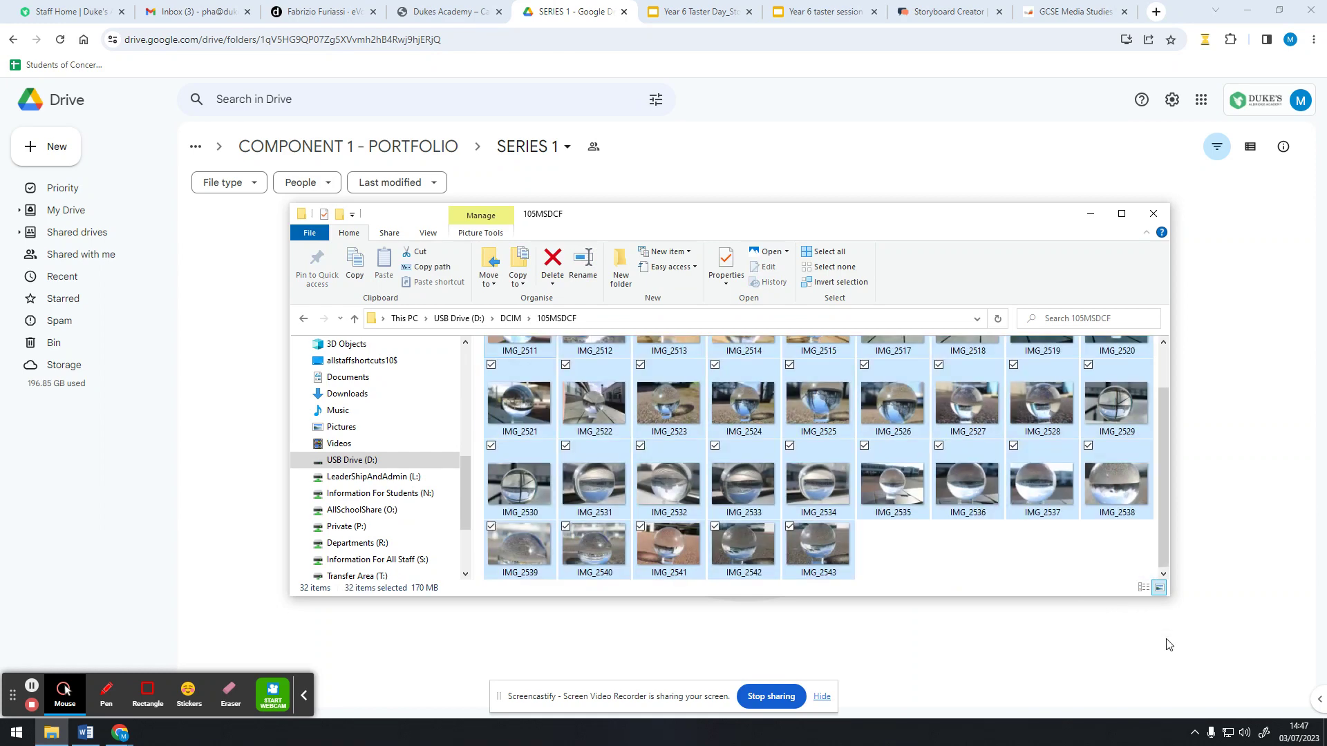
{"action": "left_click_drag", "start_coordinate": [922, 515], "coordinate": [579, 646]}
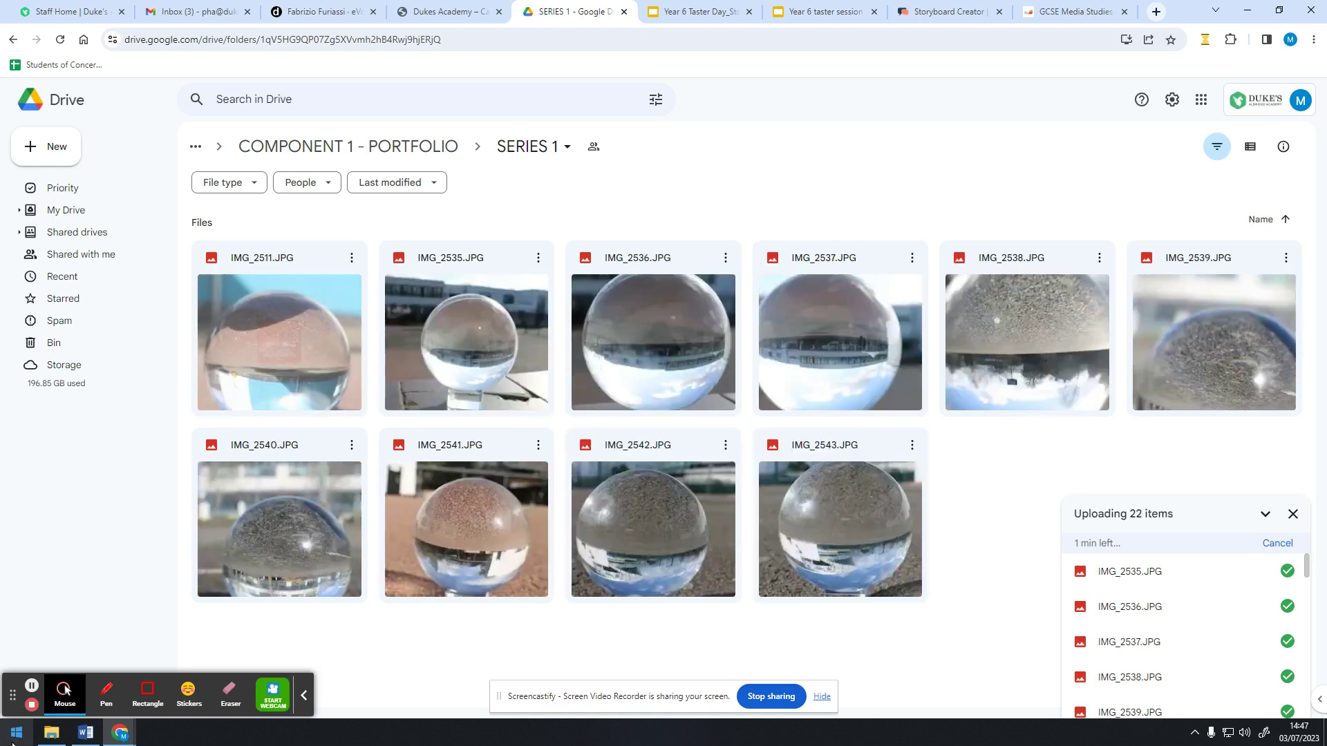
Launch Adobe Photoshop 2023.
{"action": "left_click", "coordinate": [12, 741]}
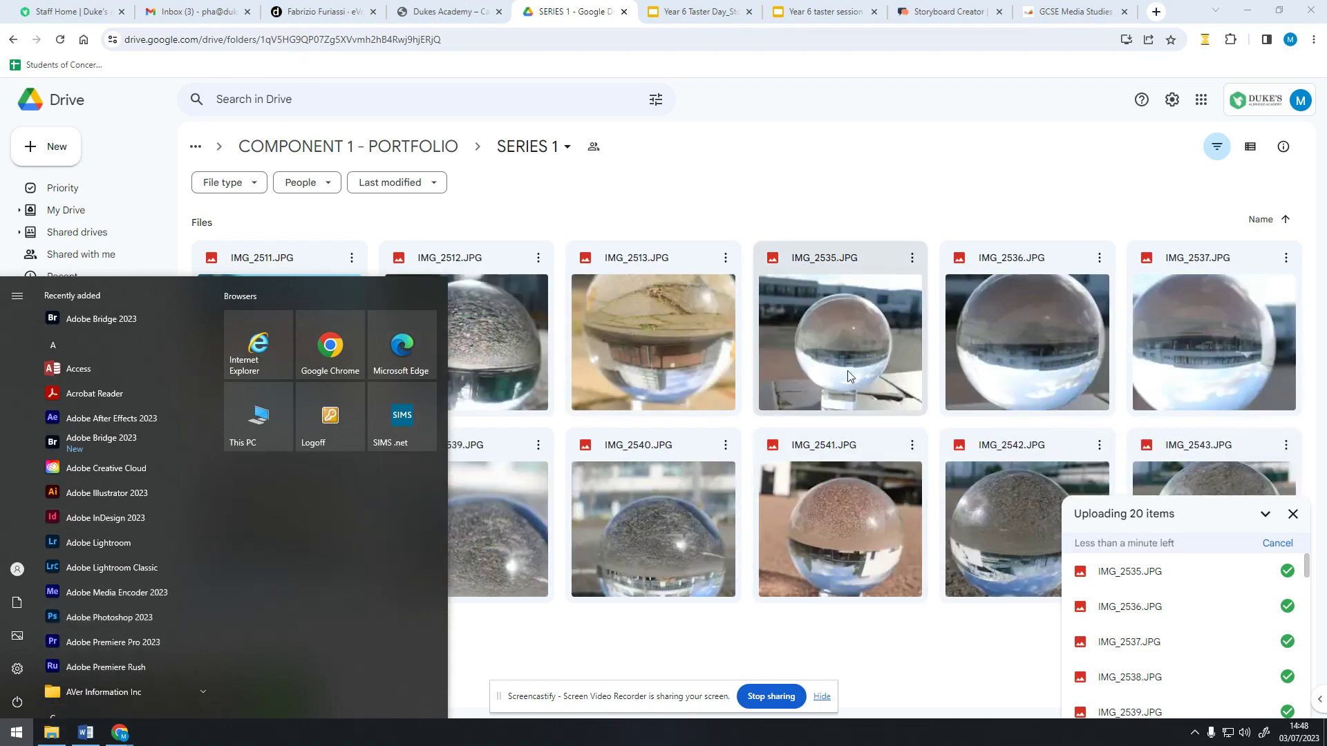
{"action": "left_click", "coordinate": [779, 383]}
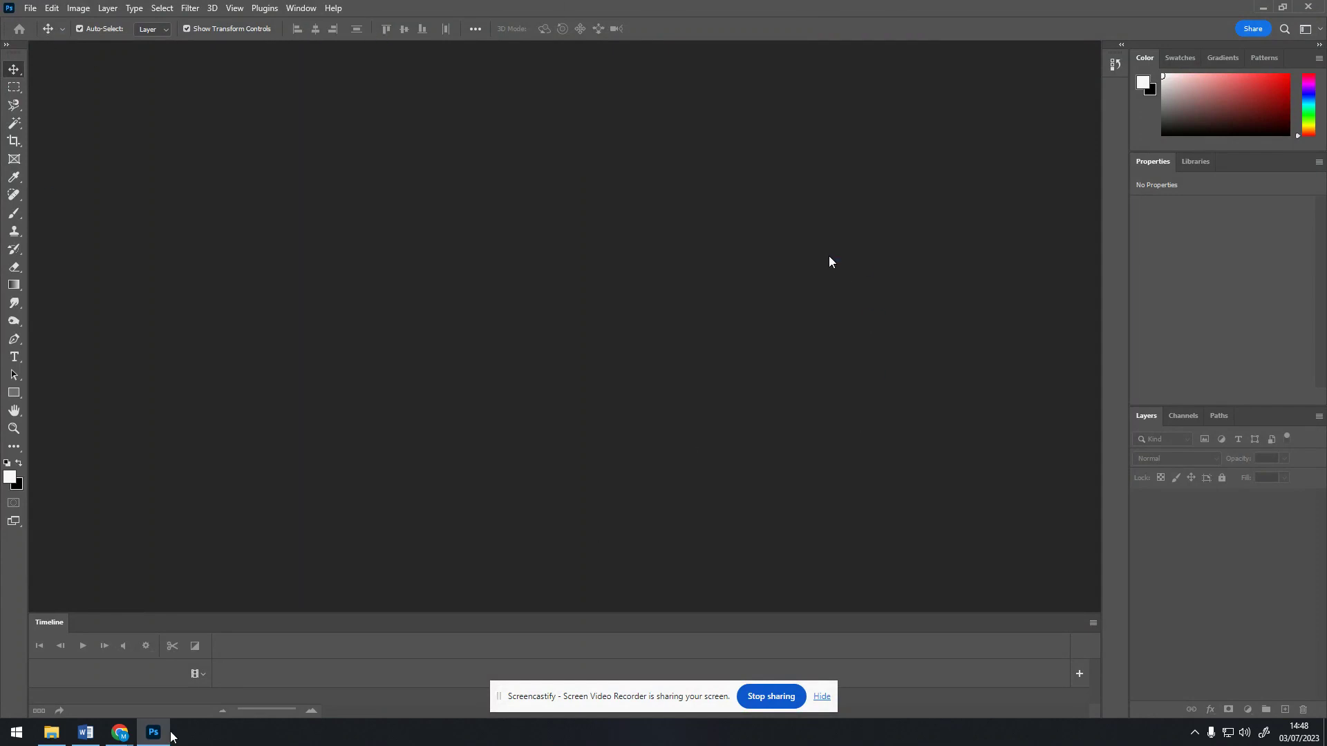
{"action": "left_click", "coordinate": [32, 10]}
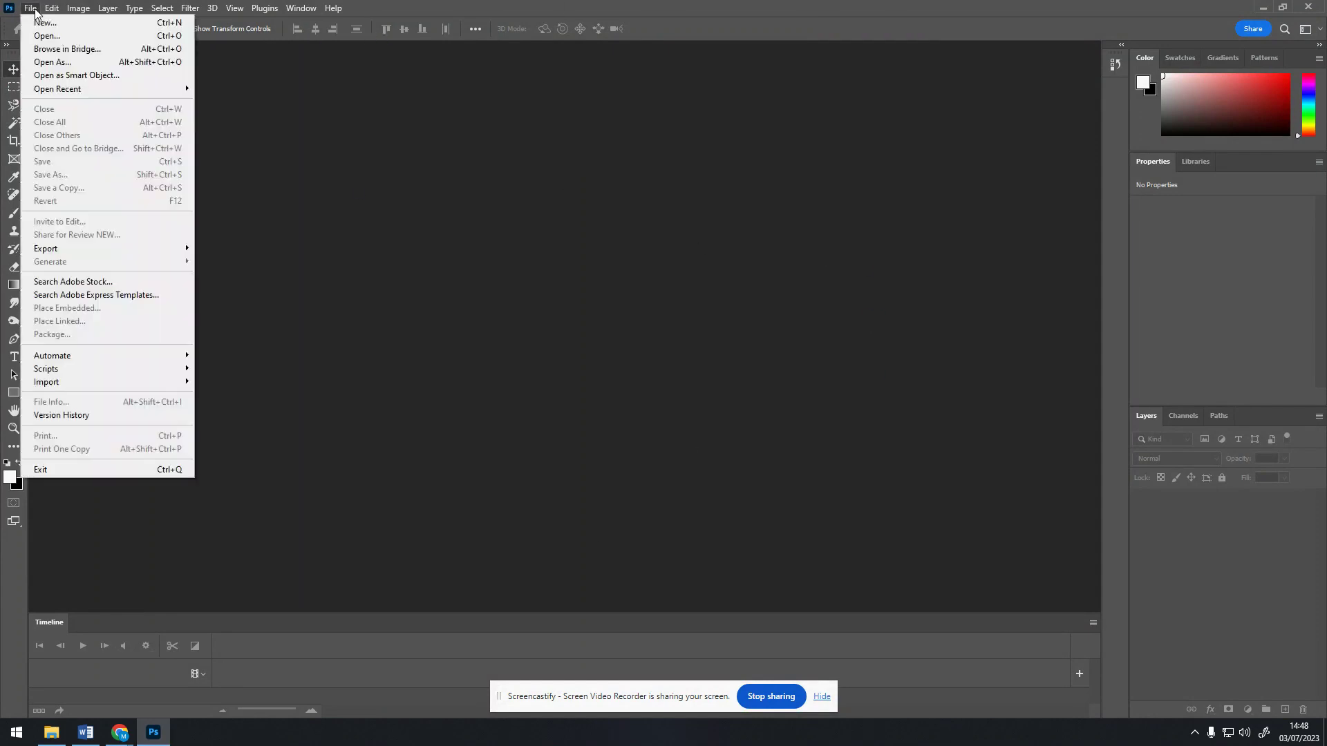
{"action": "mouse_move", "coordinate": [89, 355]}
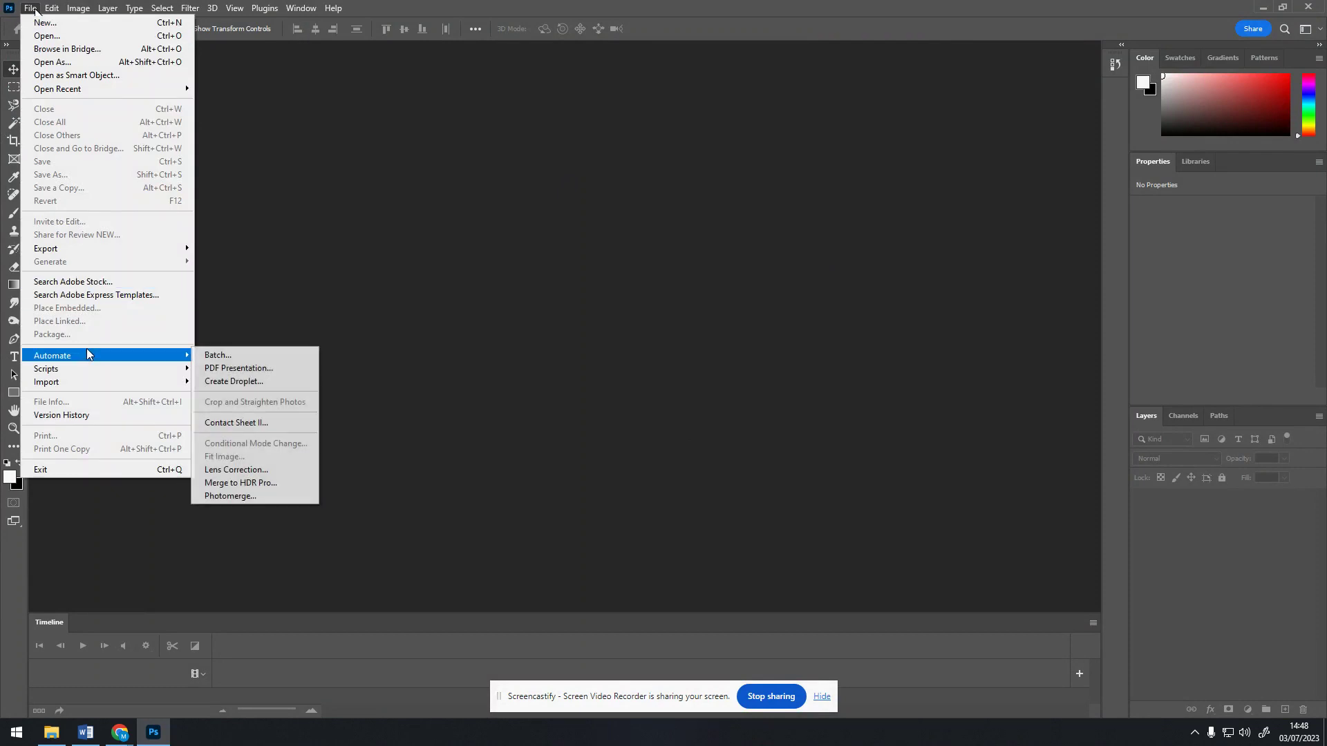
{"action": "left_click", "coordinate": [239, 423]}
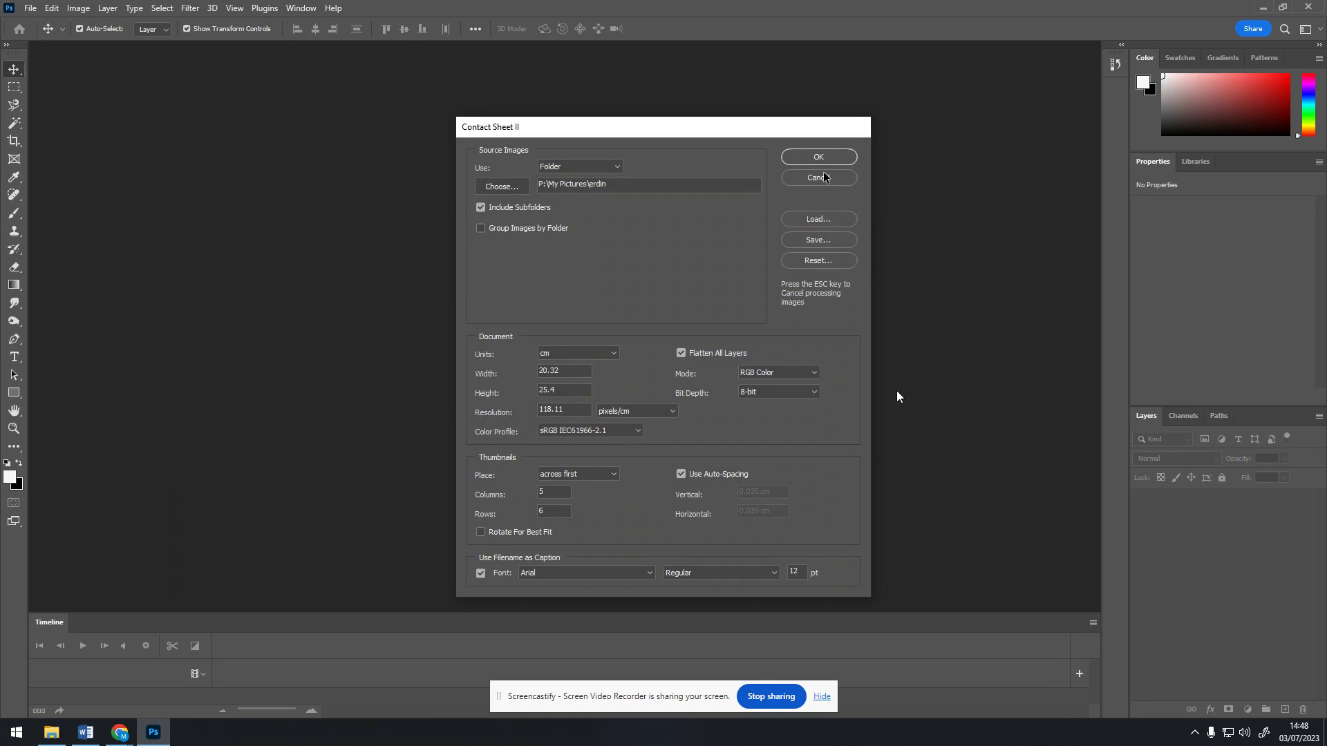
{"action": "left_click", "coordinate": [819, 177]}
Generate a Contact Sheet II from the images in the 105MSDCF folder within DCIM on USB Drive (D:).
{"action": "left_click", "coordinate": [30, 8]}
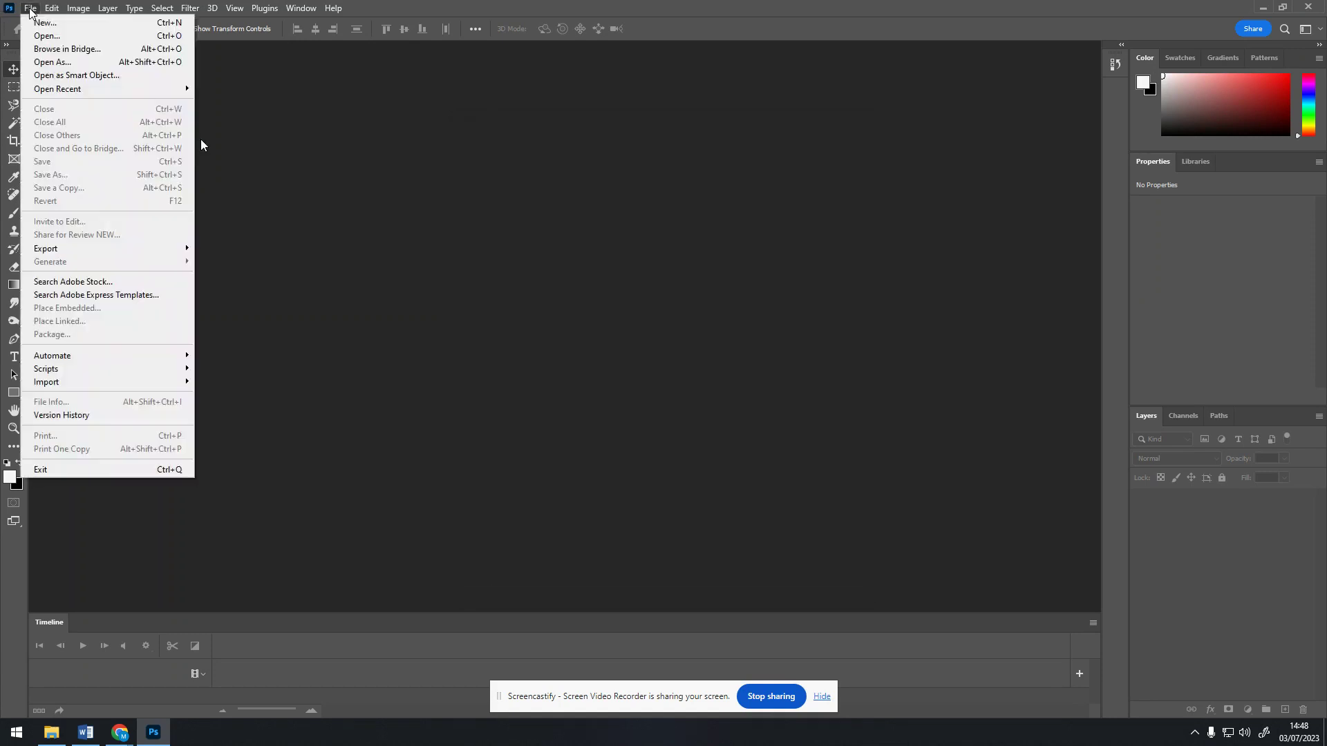
{"action": "mouse_move", "coordinate": [58, 362]}
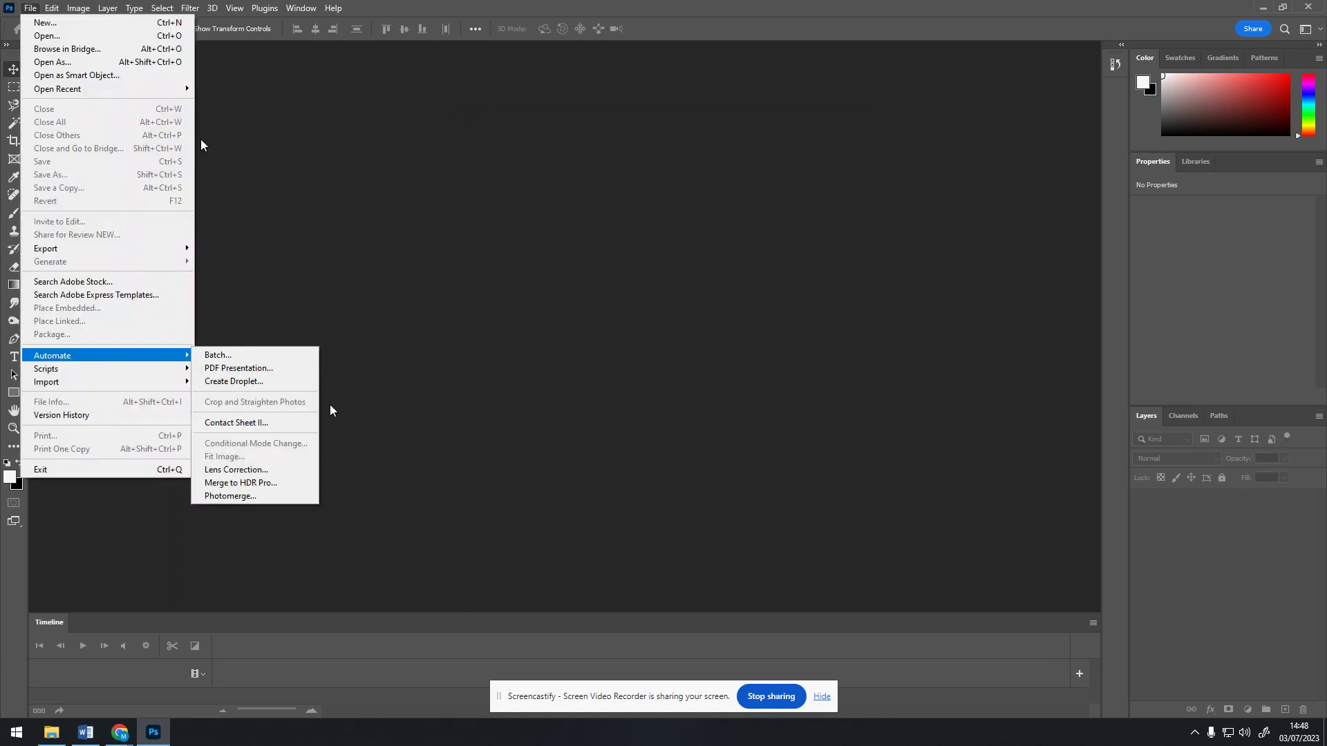
{"action": "left_click", "coordinate": [297, 423]}
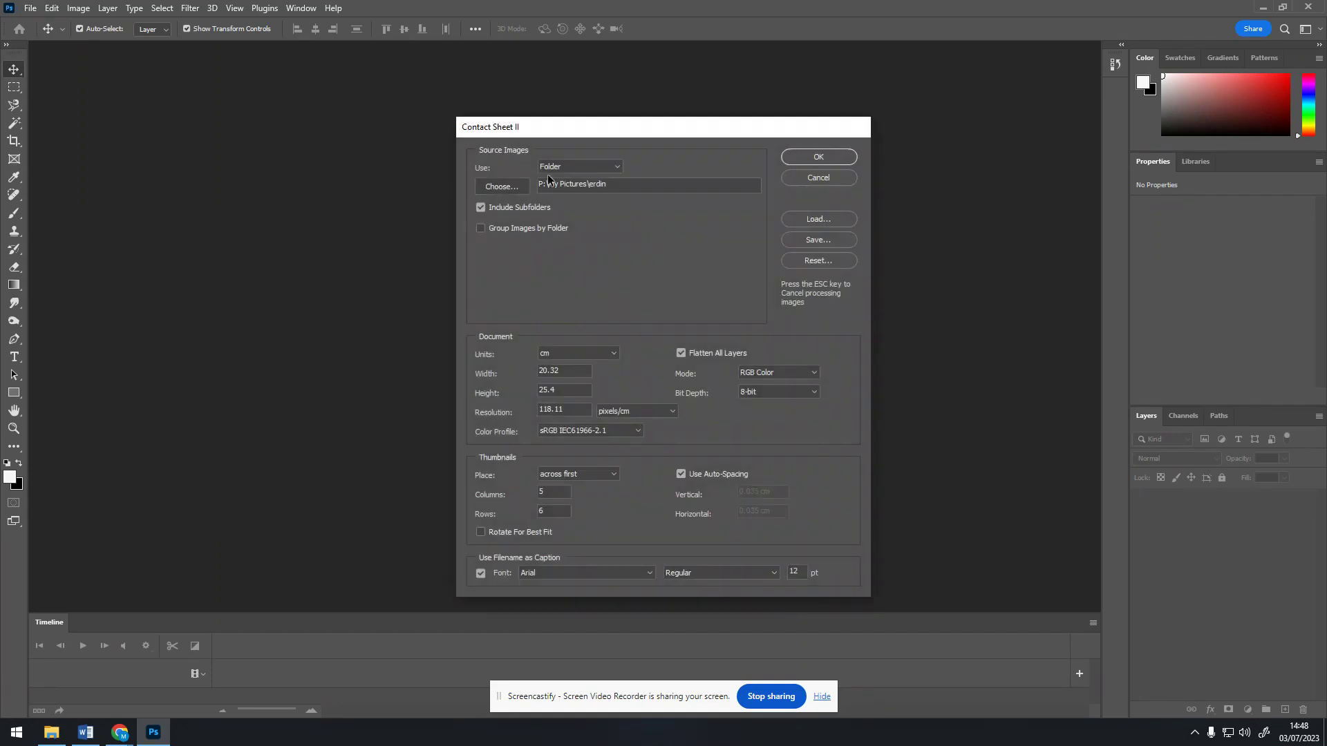
{"action": "left_click", "coordinate": [501, 187]}
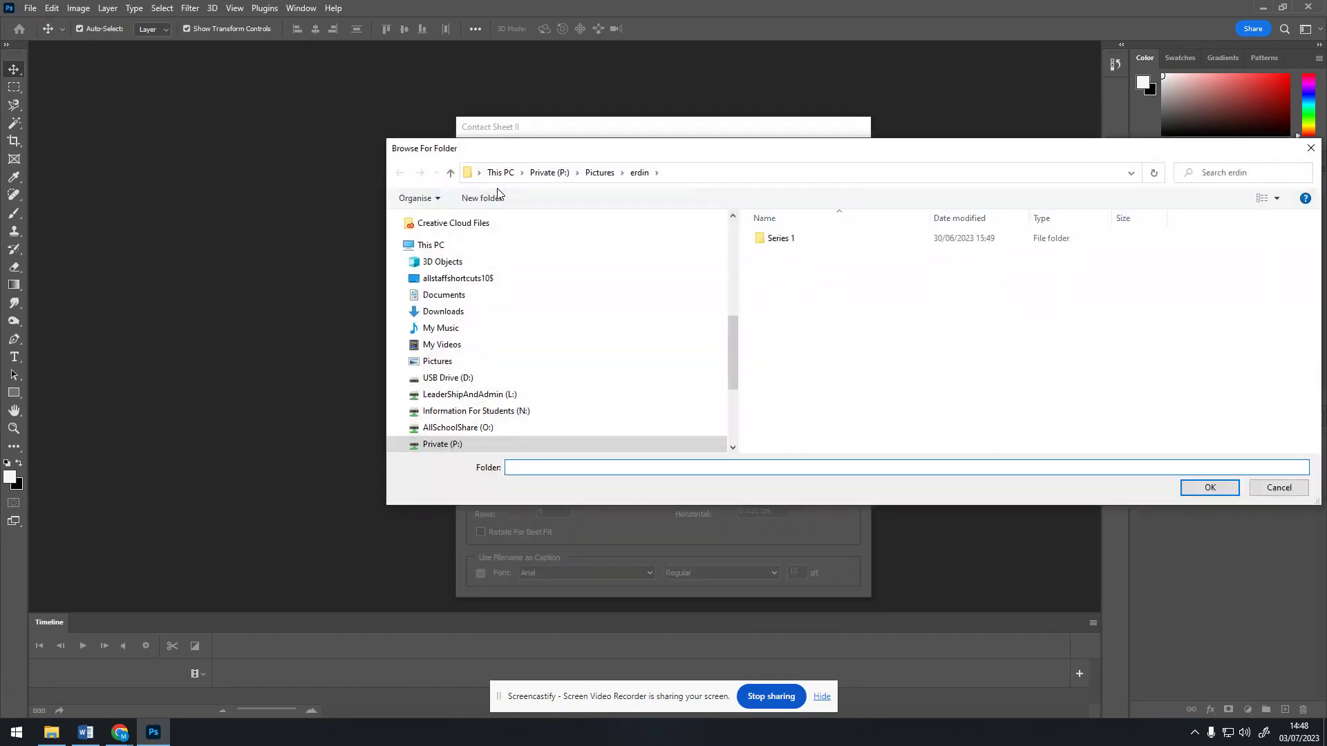
{"action": "left_click", "coordinate": [456, 384]}
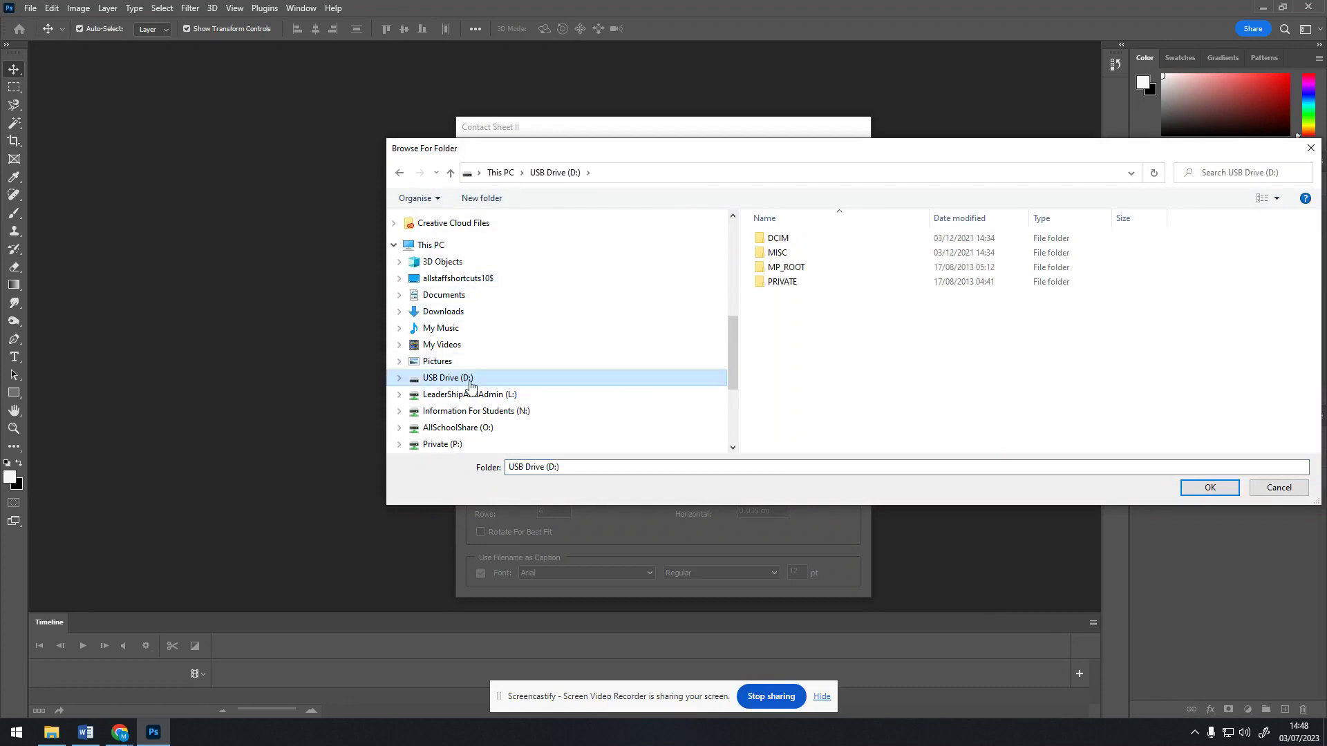
{"action": "left_click", "coordinate": [778, 241]}
{"action": "double_click", "coordinate": [779, 240]}
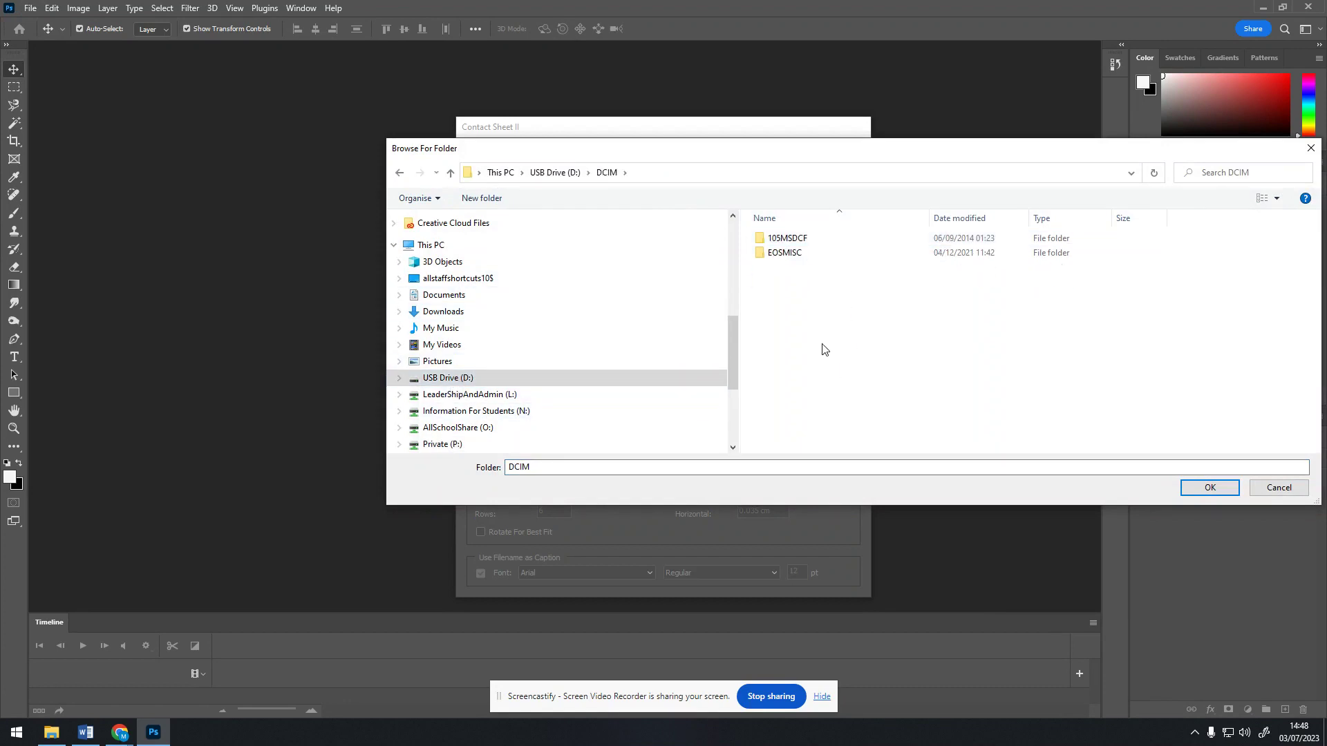
{"action": "left_click", "coordinate": [787, 242]}
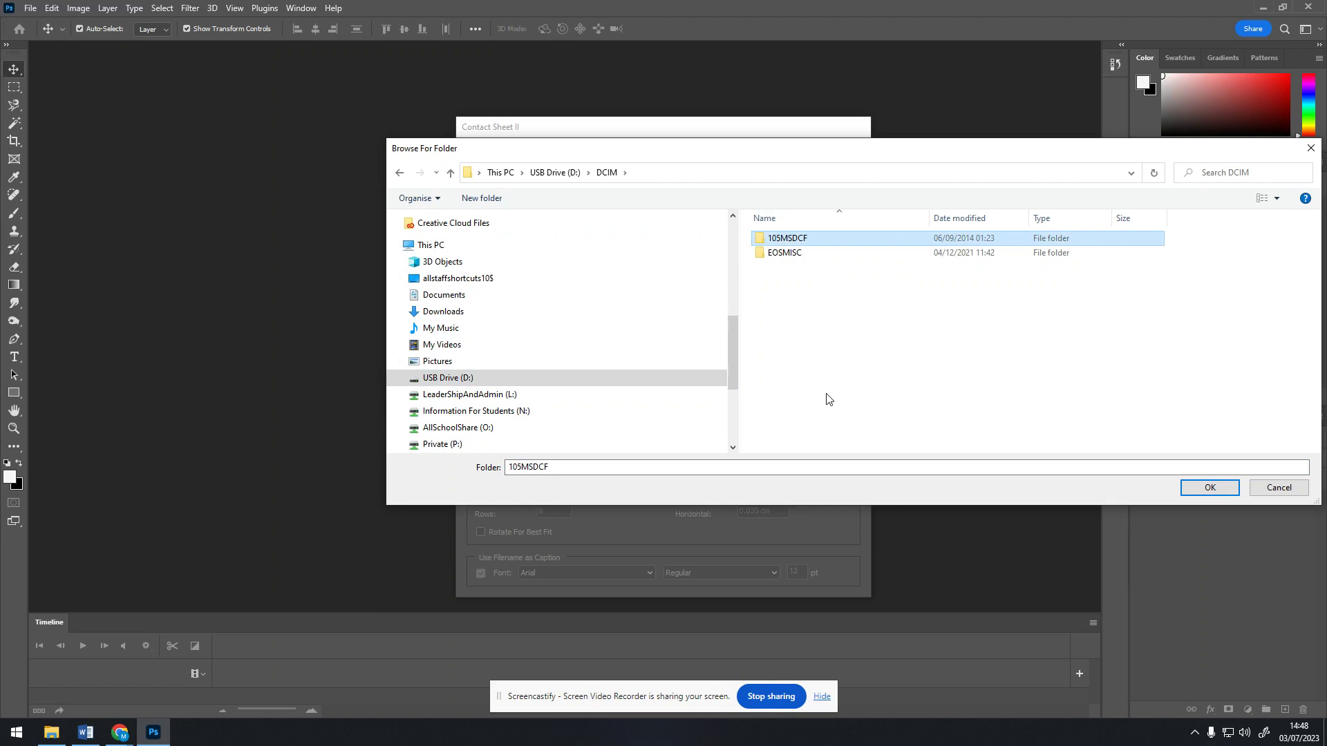
{"action": "double_click", "coordinate": [794, 240]}
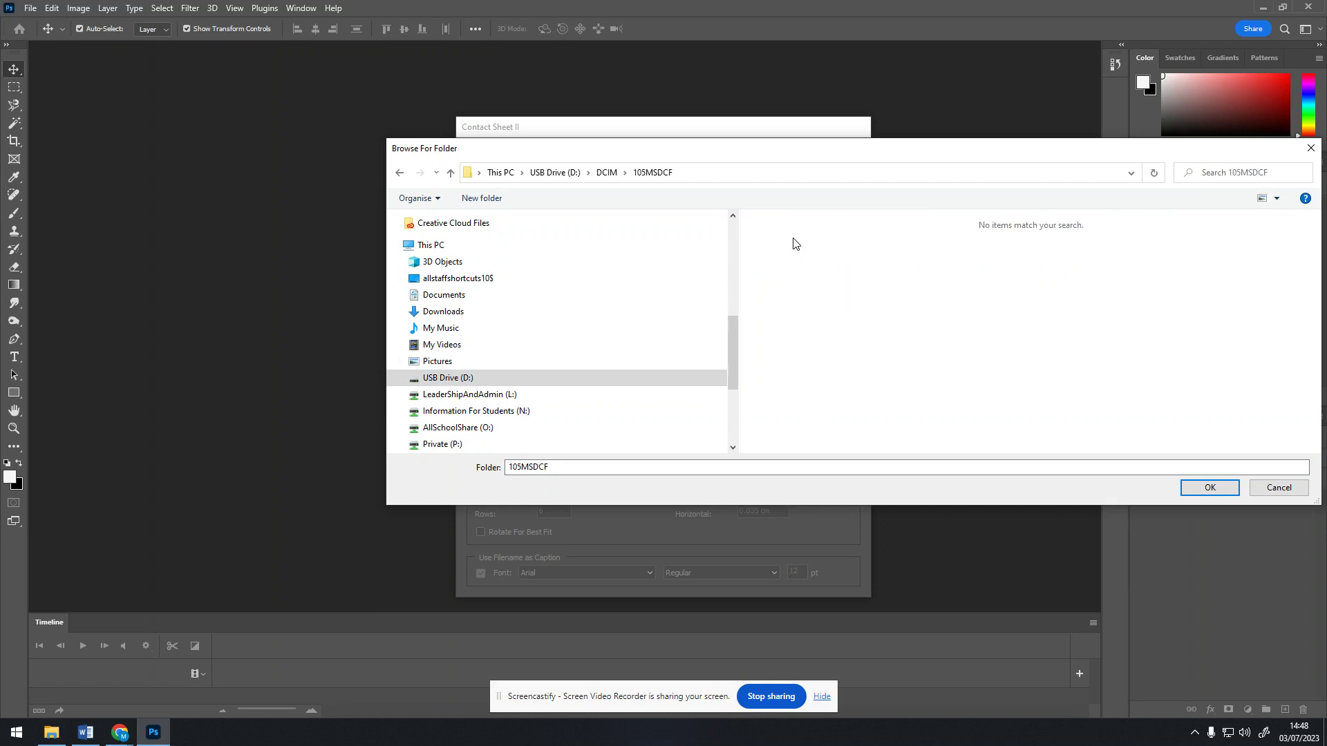
{"action": "left_click", "coordinate": [607, 172]}
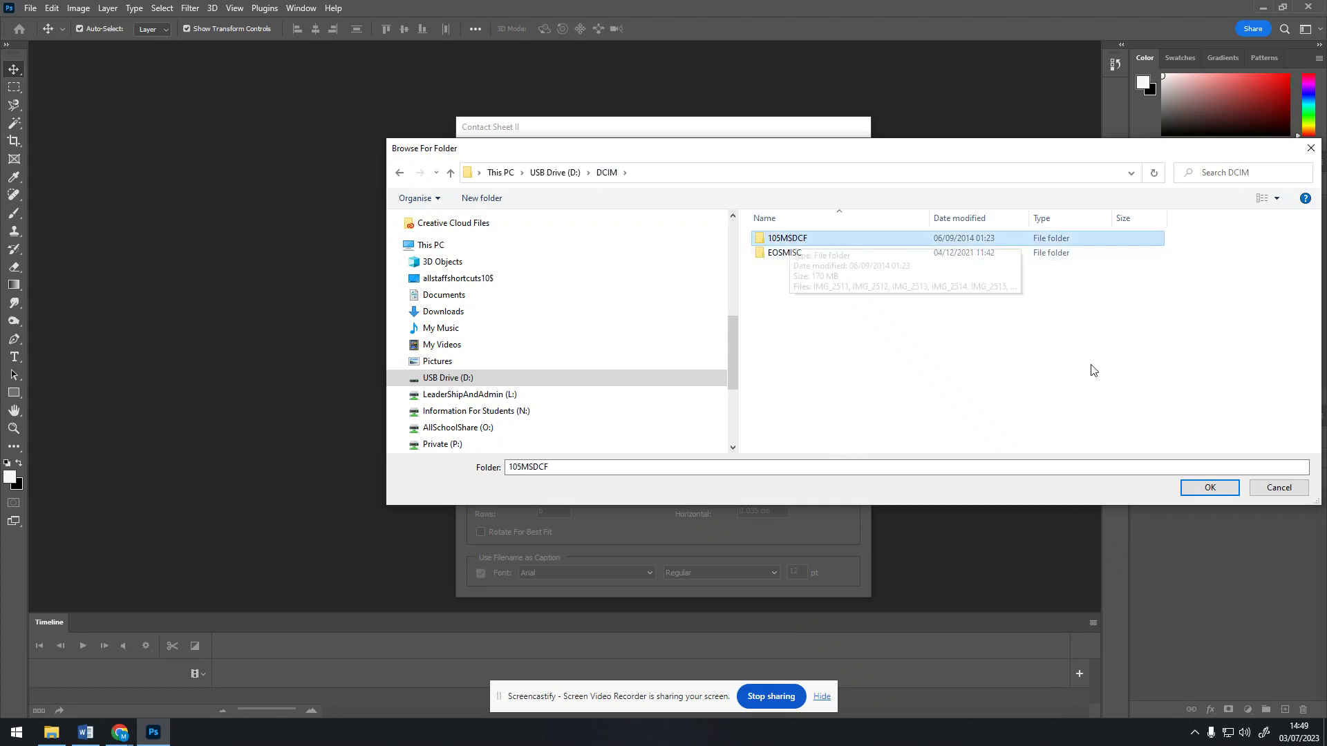
{"action": "left_click", "coordinate": [1202, 488]}
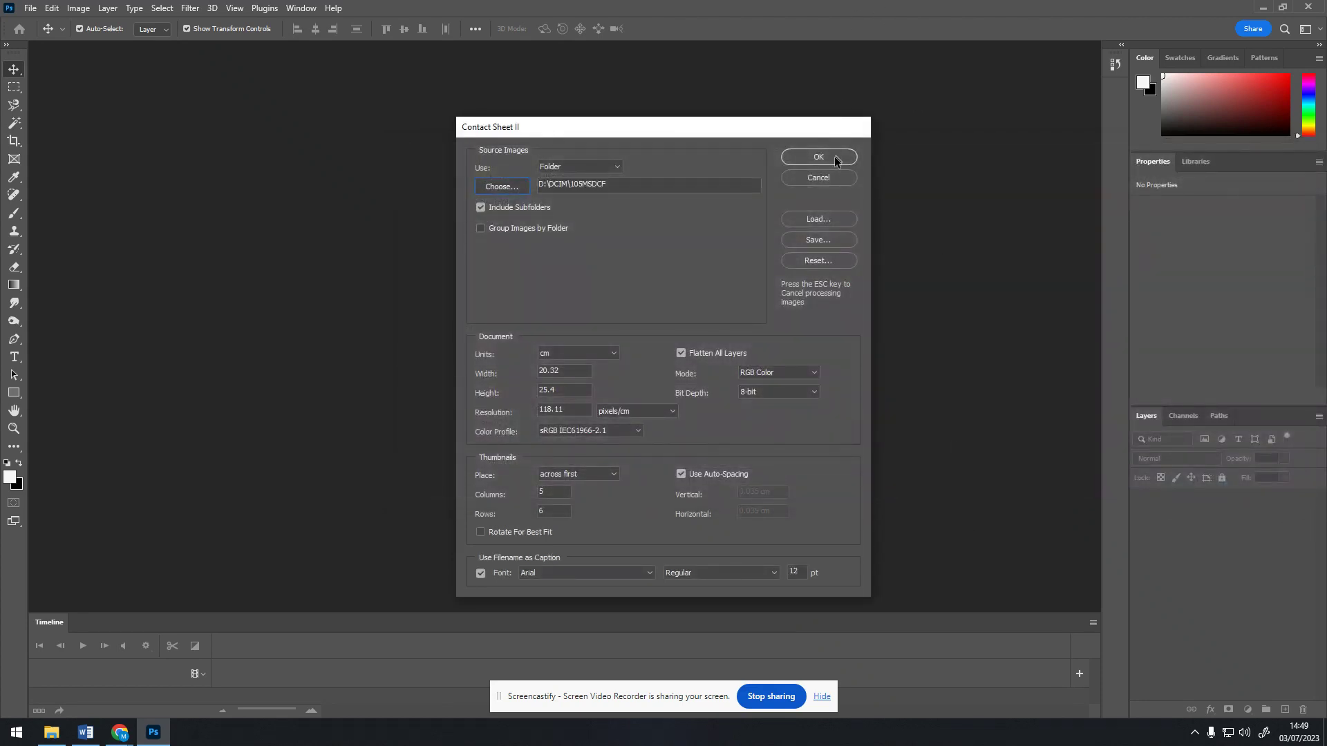
{"action": "left_click", "coordinate": [834, 159]}
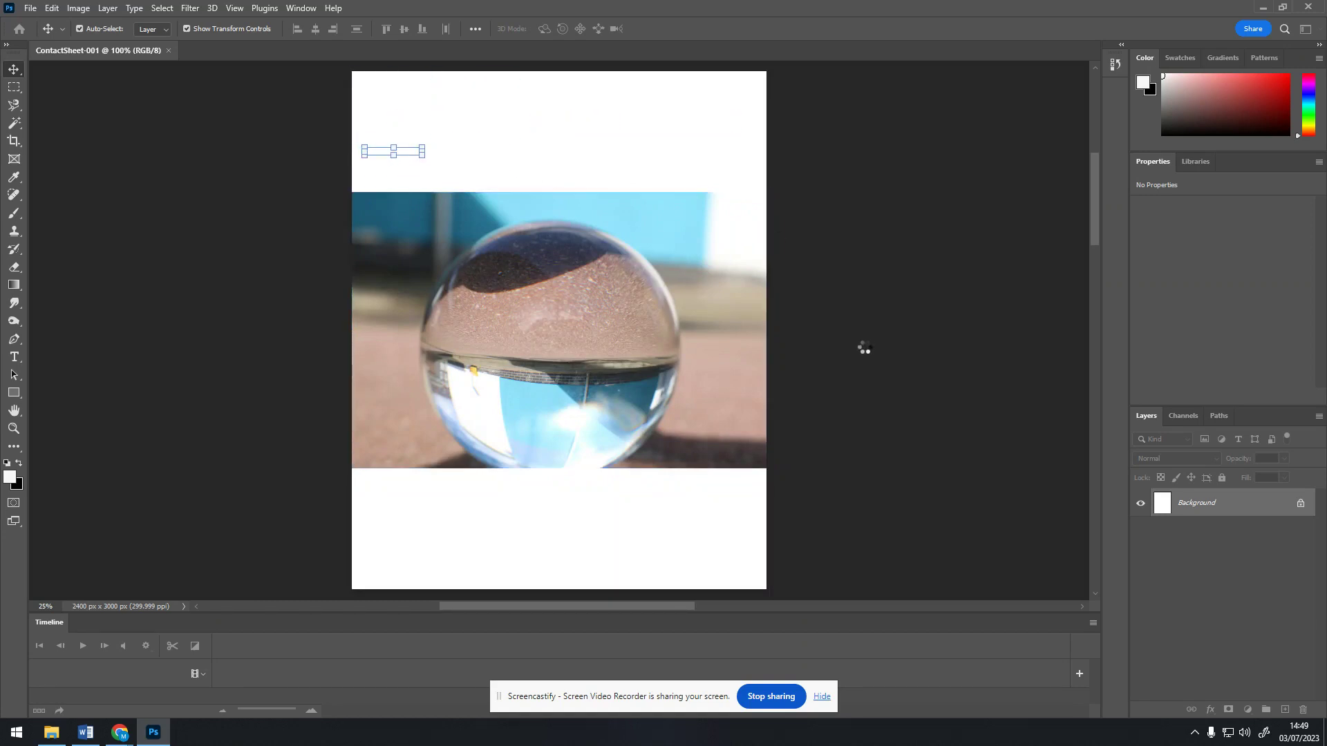
Switch to the Google Drive window in Chrome, dismiss the upload status and look through the SERIES 1 photos.
{"action": "mouse_move", "coordinate": [119, 733]}
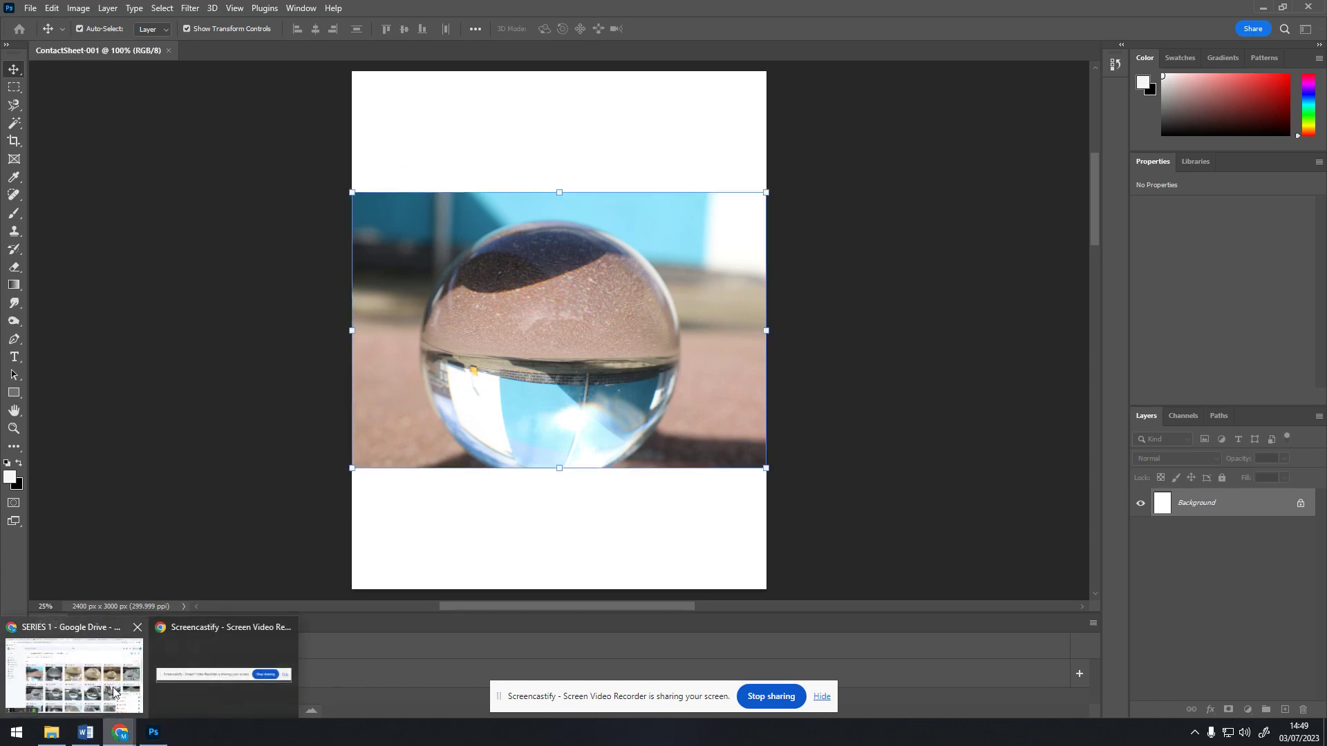
{"action": "left_click", "coordinate": [65, 671]}
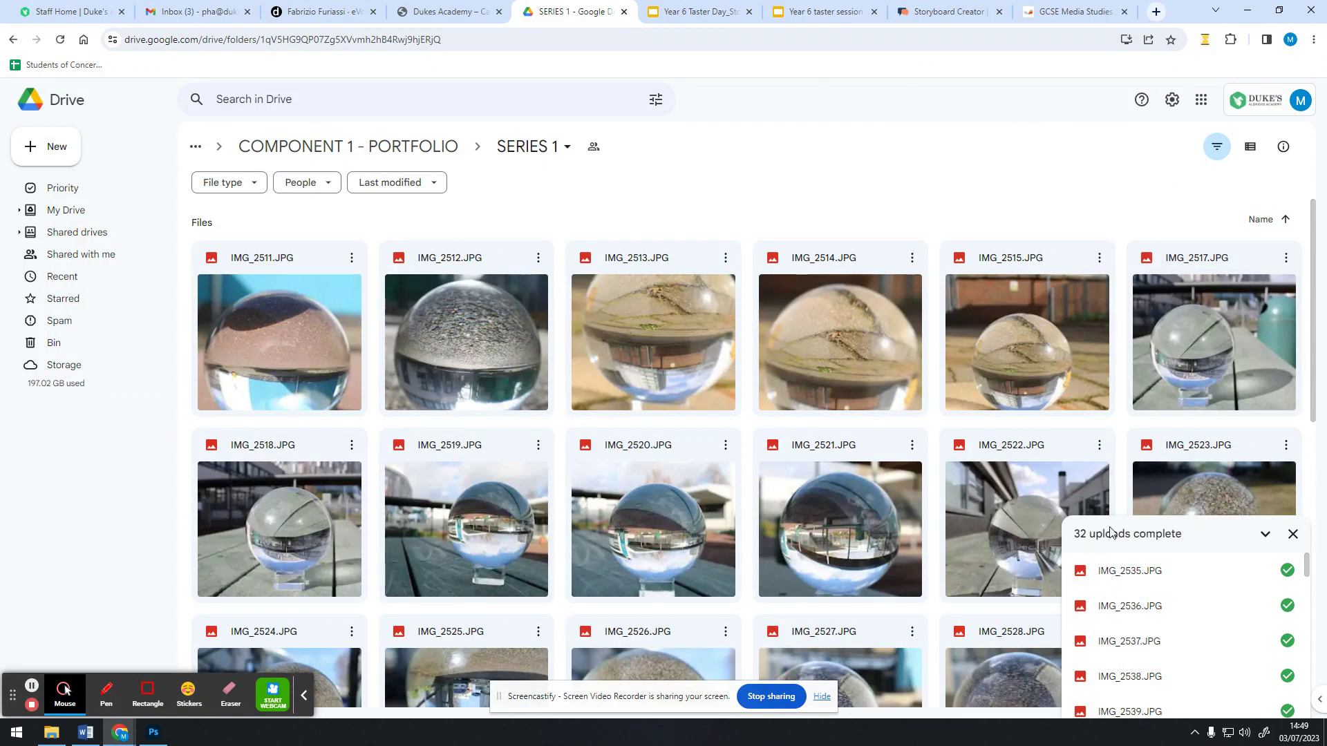
{"action": "left_click", "coordinate": [1293, 534]}
{"action": "scroll", "coordinate": [1312, 415], "scroll_direction": "down", "scroll_amount": 6}
{"action": "mouse_move", "coordinate": [1313, 401]}
{"action": "left_mouse_down"}
{"action": "mouse_move", "coordinate": [1323, 632]}
{"action": "mouse_move", "coordinate": [1309, 399]}
{"action": "left_mouse_up"}
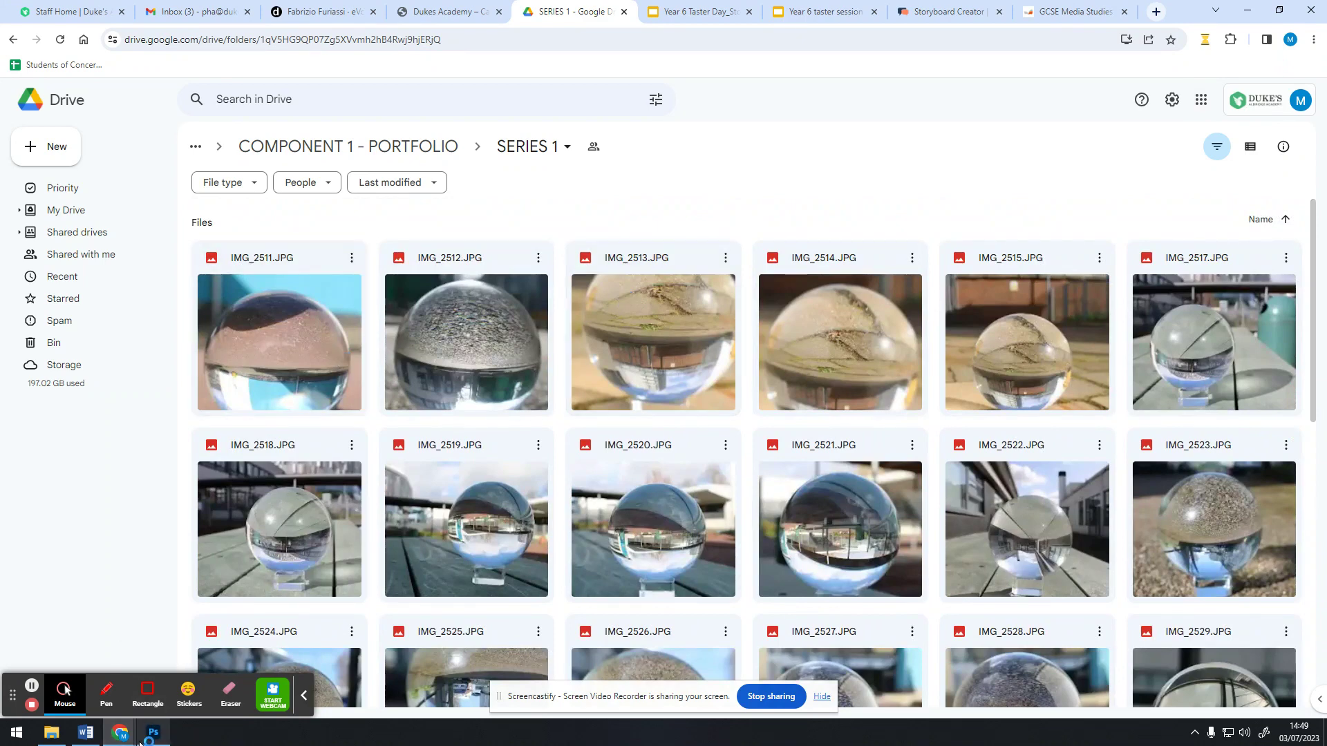
{"action": "mouse_move", "coordinate": [149, 738]}
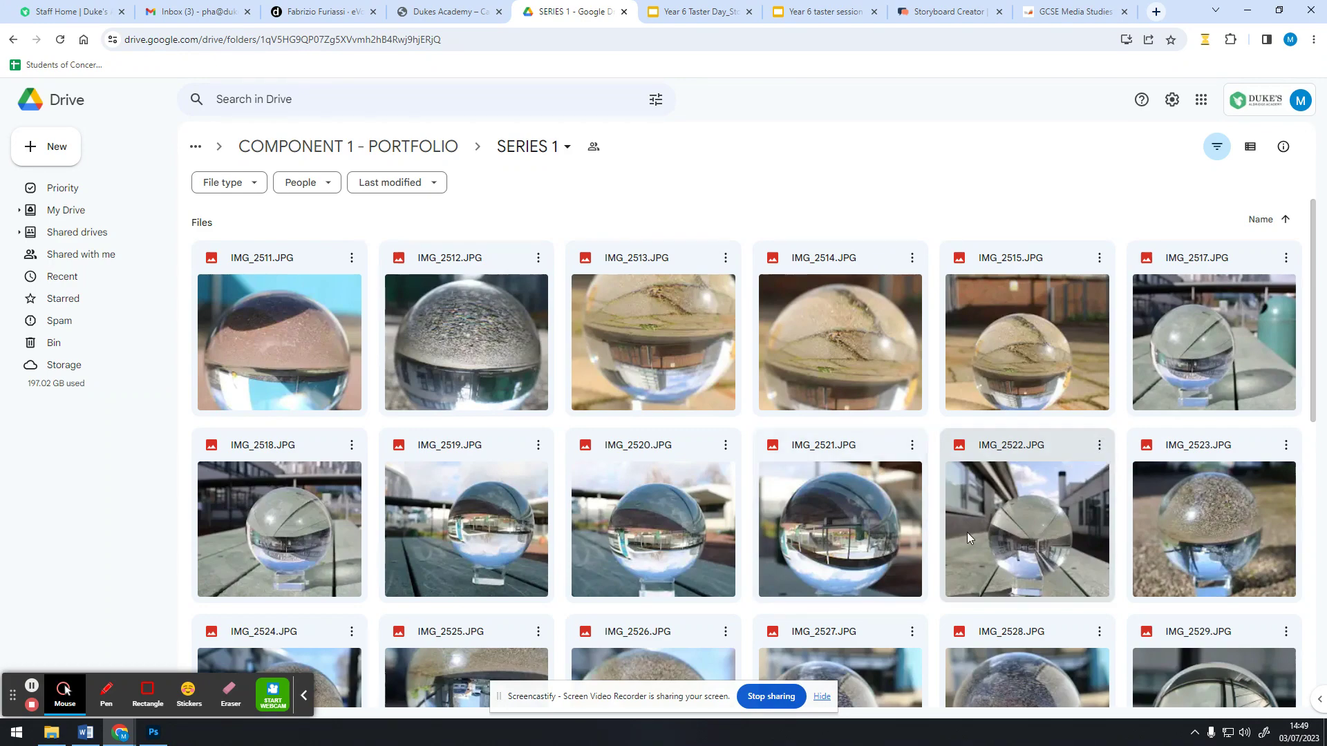
Preview IMG_2522.JPG in the SERIES 1 folder and download it.
{"action": "double_click", "coordinate": [1031, 524]}
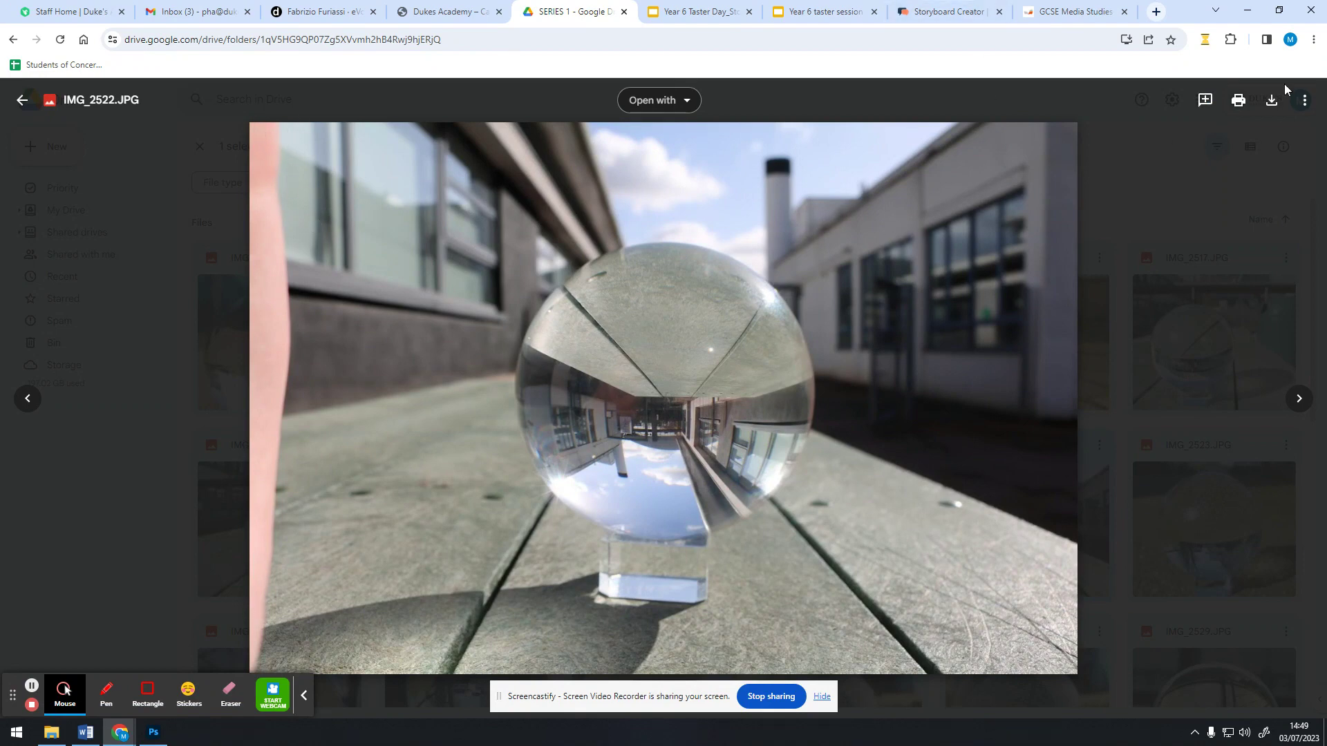
{"action": "left_click", "coordinate": [17, 102]}
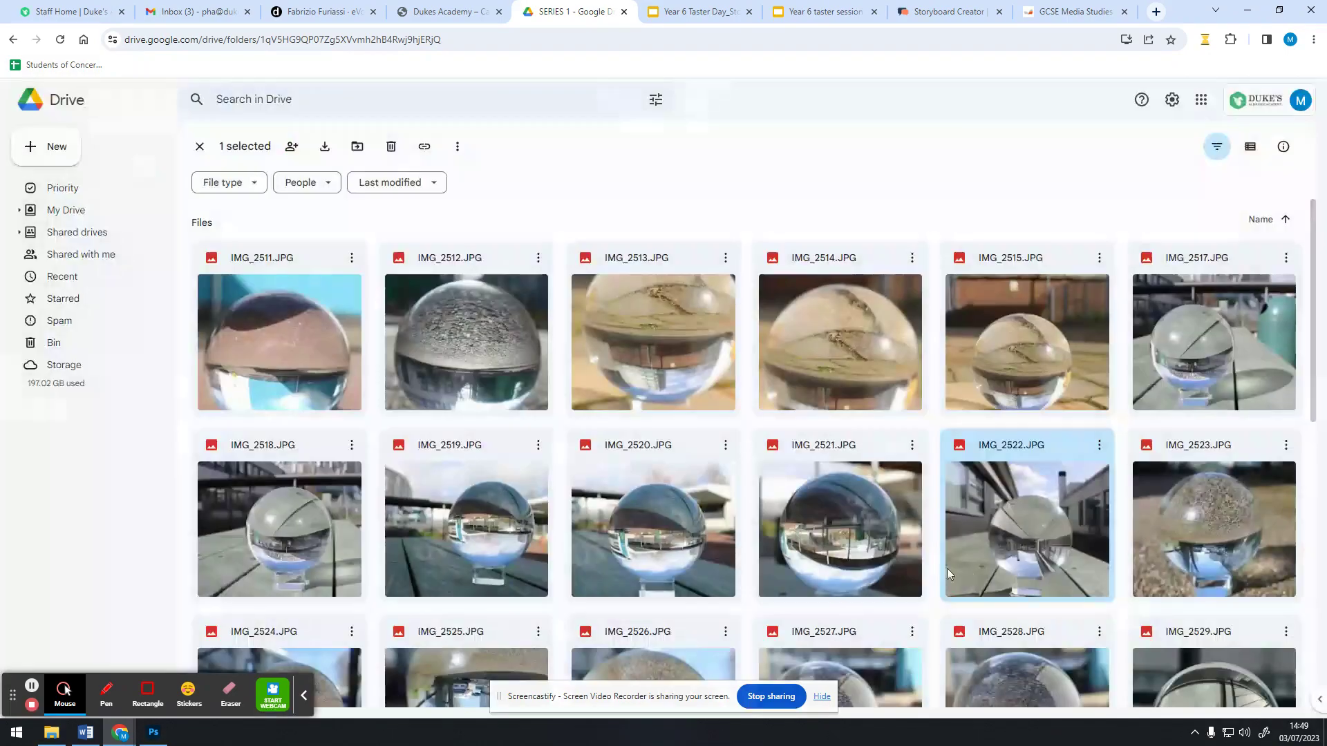
{"action": "left_click", "coordinate": [1098, 446]}
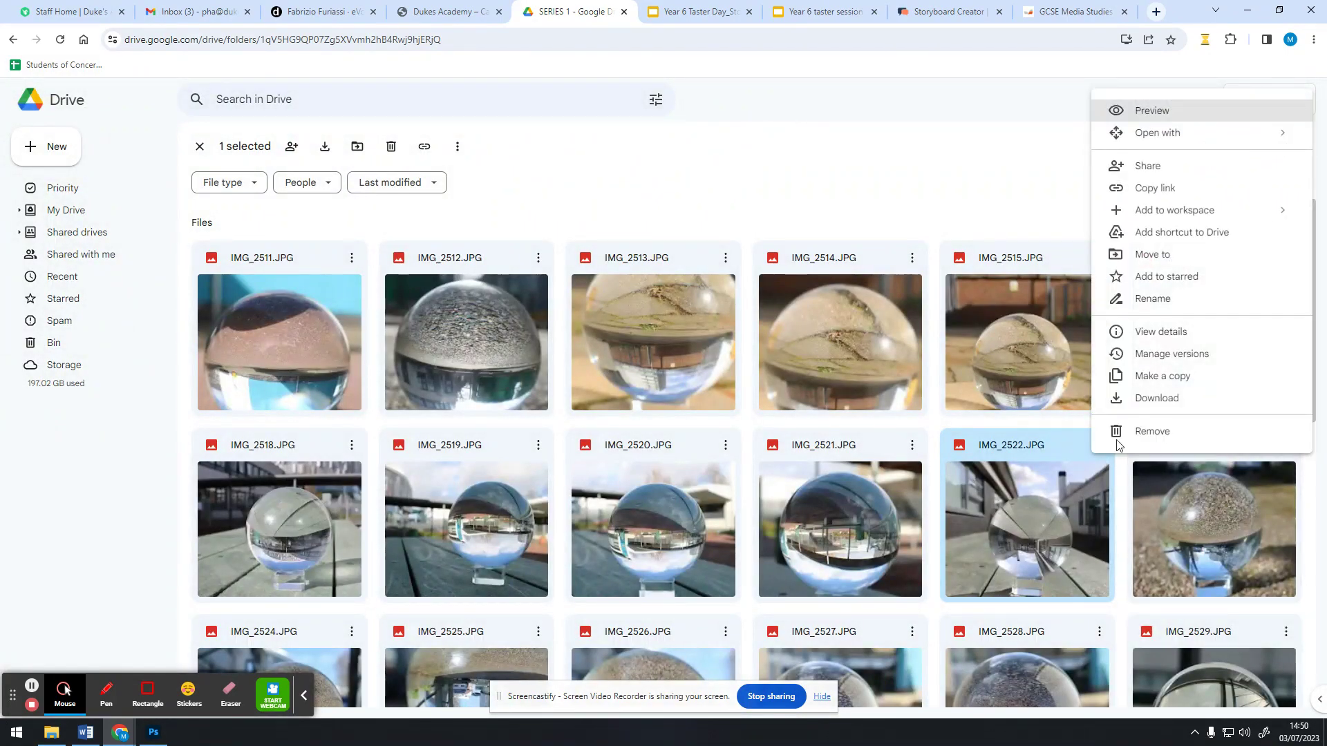
{"action": "left_click", "coordinate": [1175, 399]}
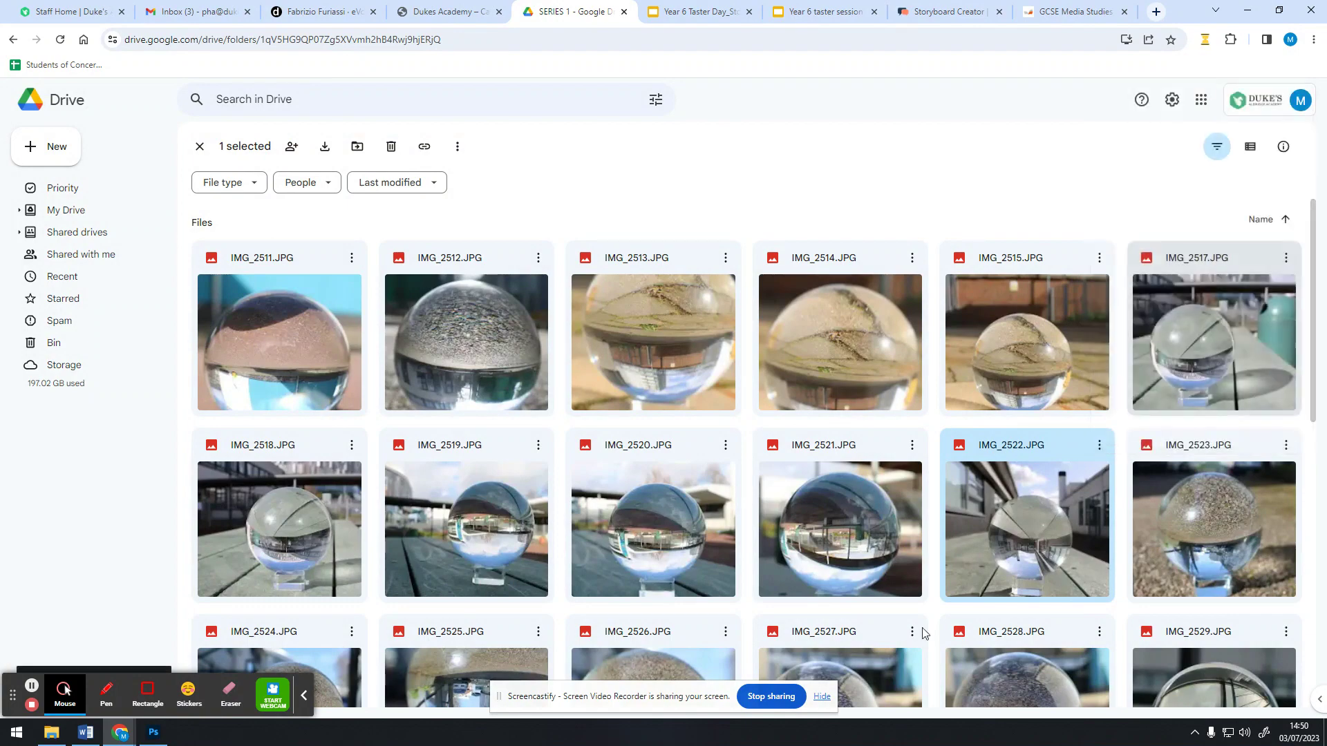
Preview IMG_2519.JPG in the SERIES 1 folder and download it.
{"action": "double_click", "coordinate": [407, 560]}
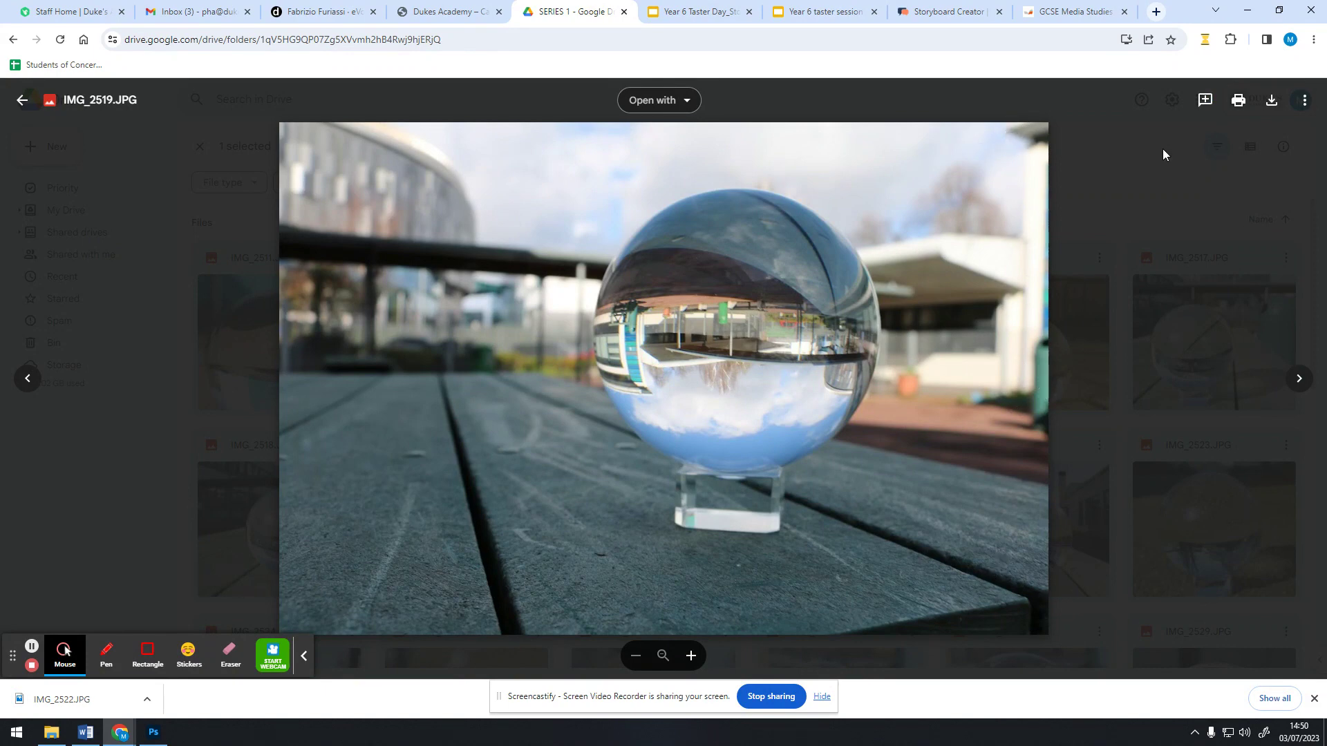
{"action": "left_click", "coordinate": [20, 100]}
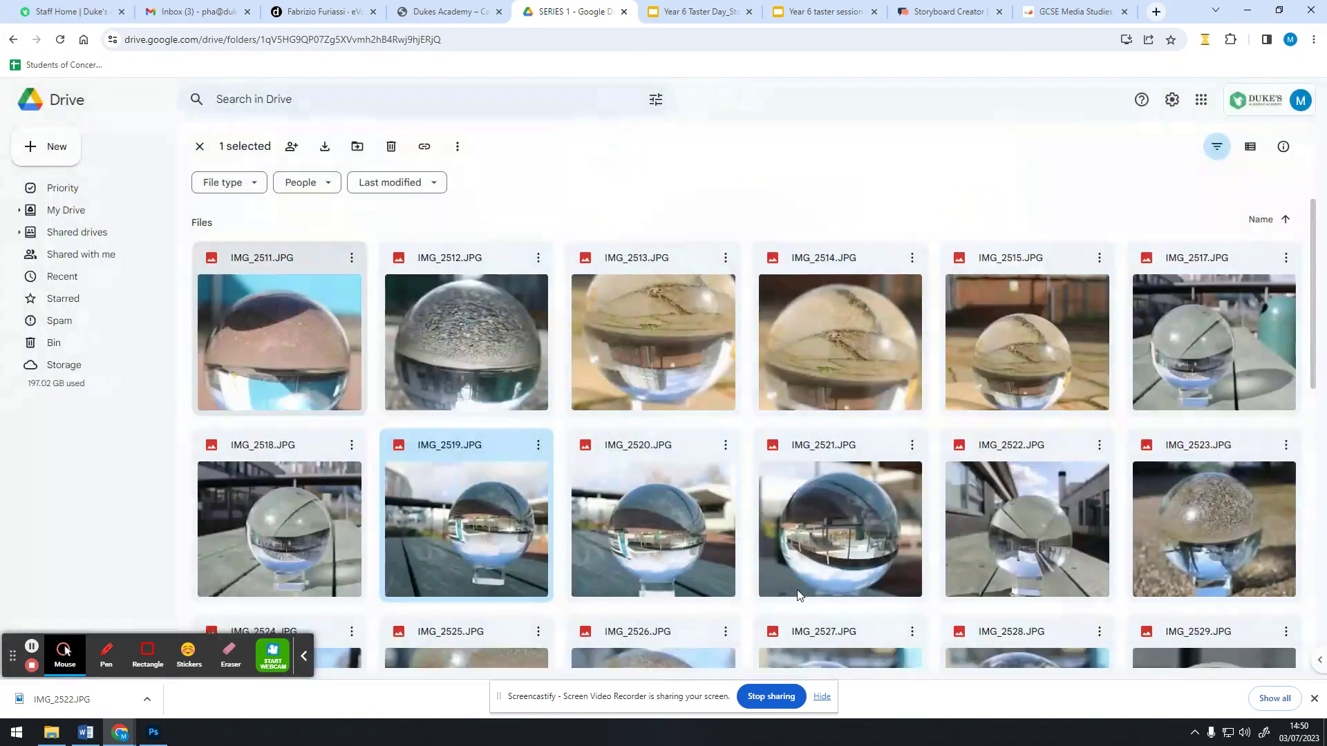
{"action": "left_click", "coordinate": [536, 446]}
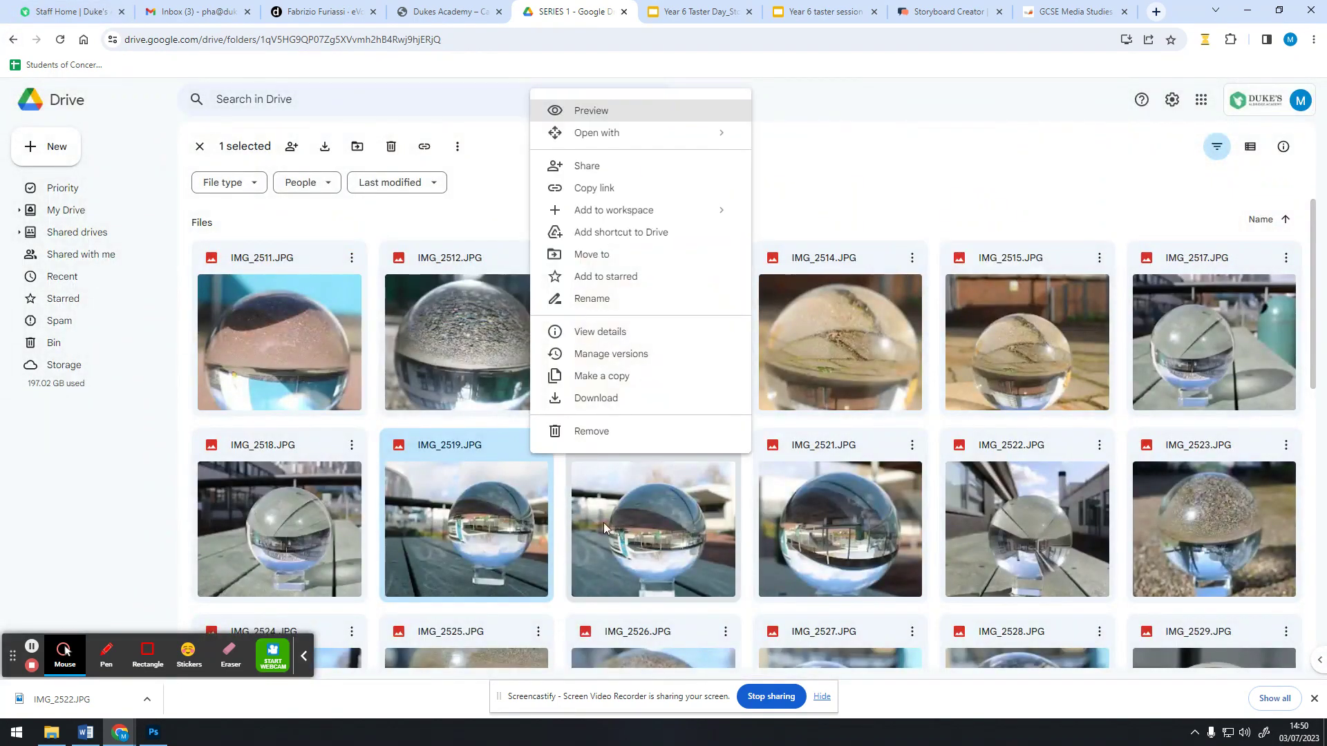
{"action": "left_click", "coordinate": [615, 398]}
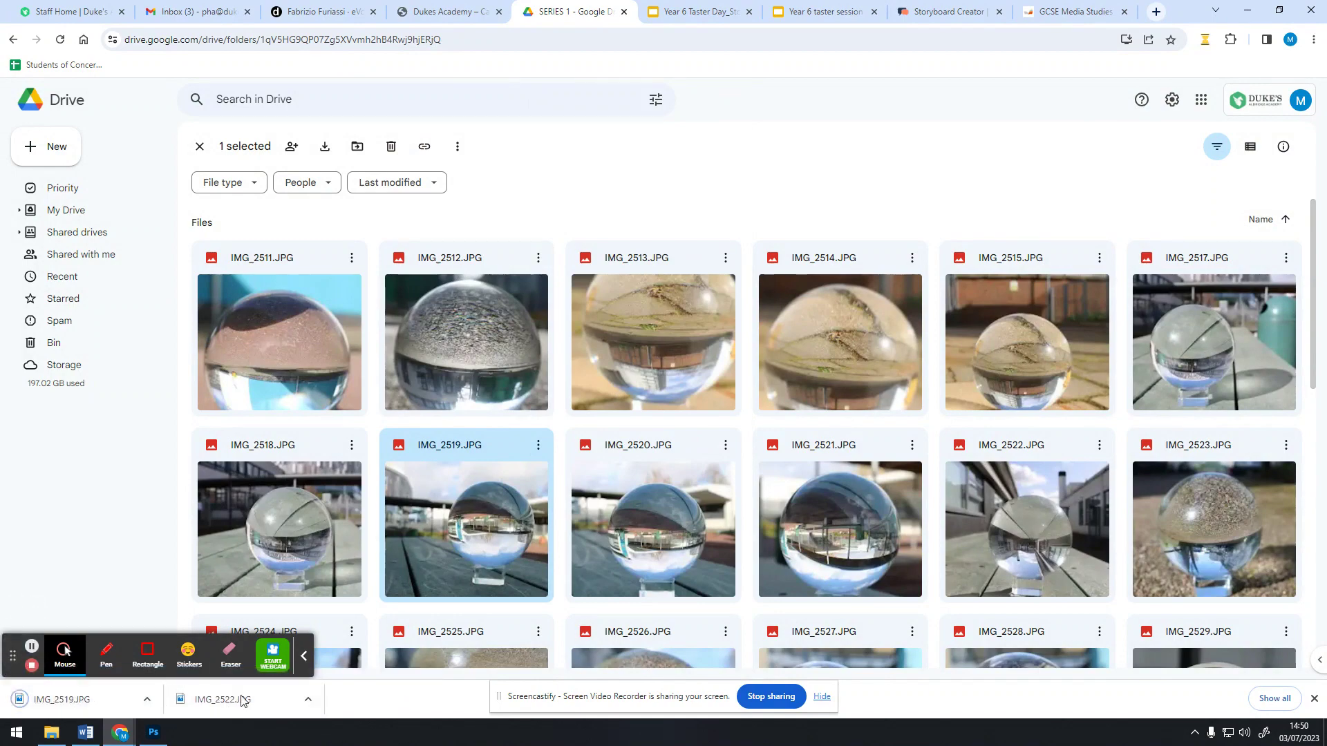
Compare previews of IMG_2543.JPG and IMG_2542.JPG at the end of the SERIES 1 folder, and download IMG_2542.JPG.
{"action": "scroll", "coordinate": [825, 432], "scroll_direction": "down", "scroll_amount": 10}
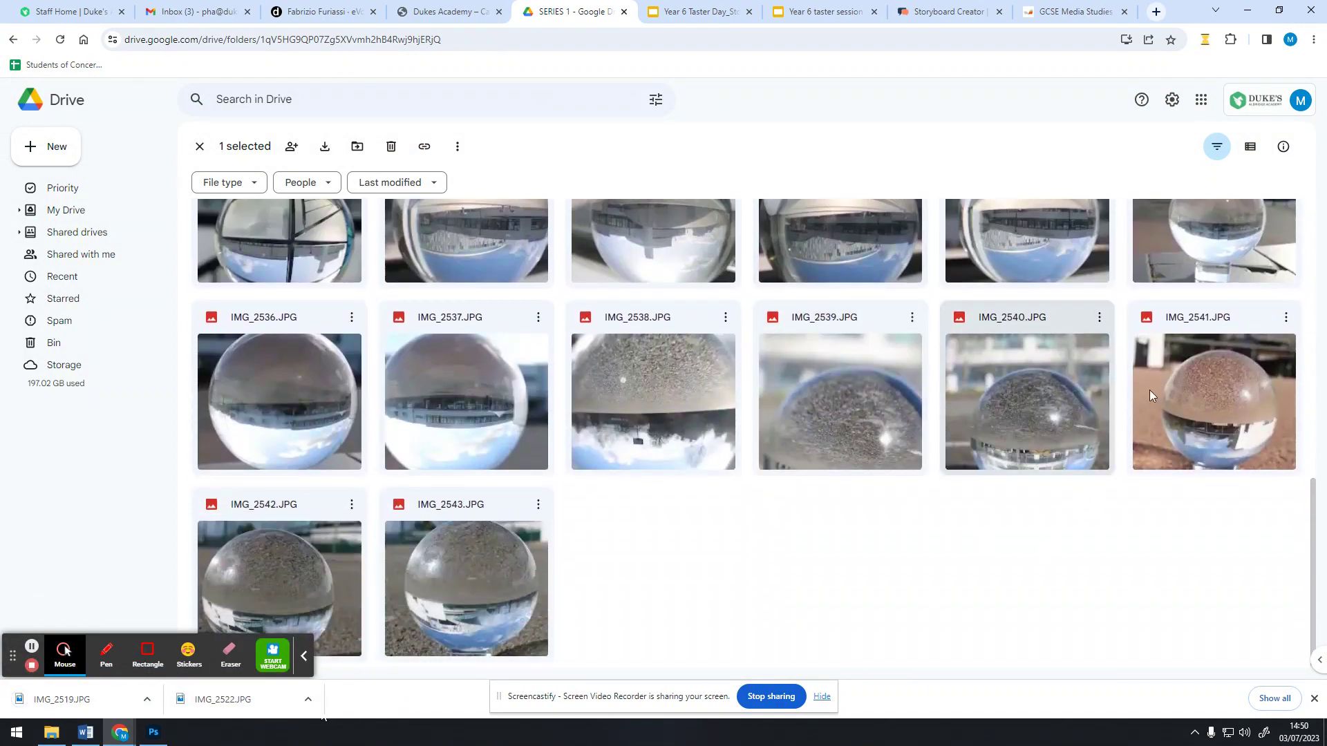
{"action": "double_click", "coordinate": [488, 593]}
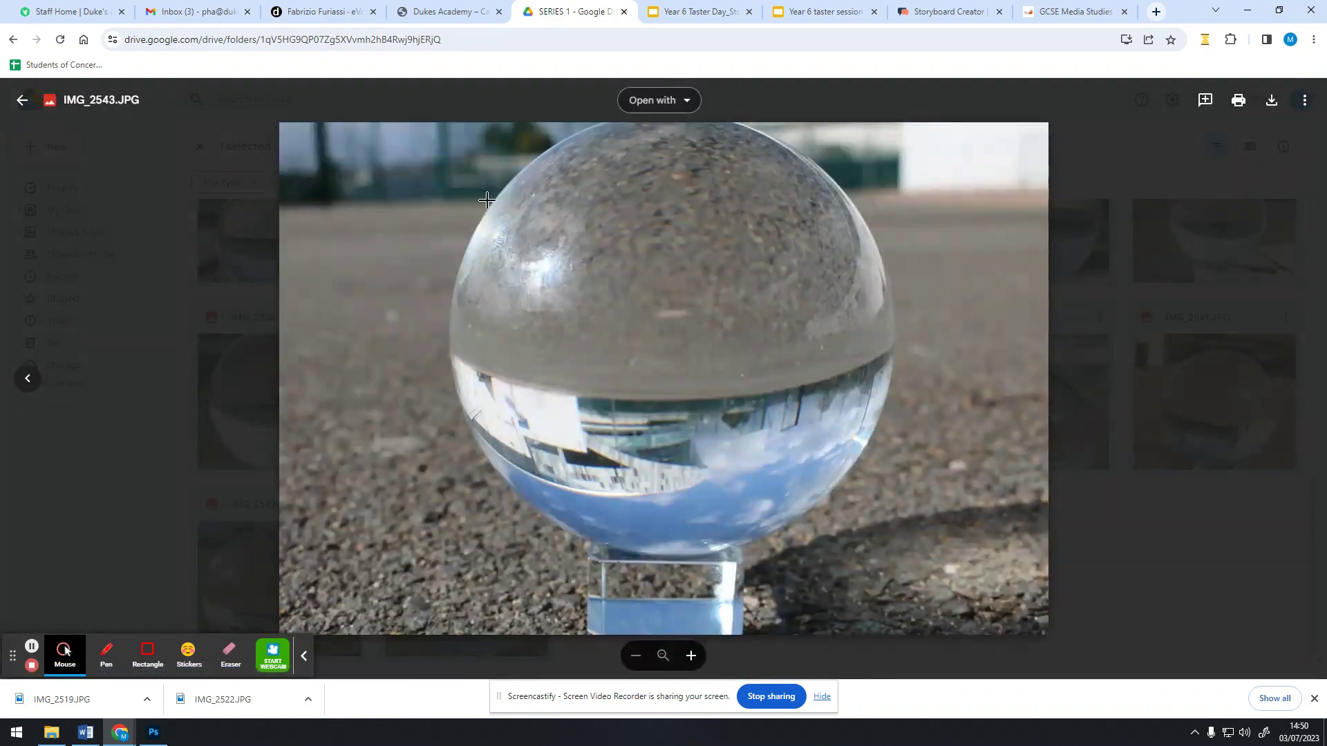
{"action": "left_click", "coordinate": [22, 100]}
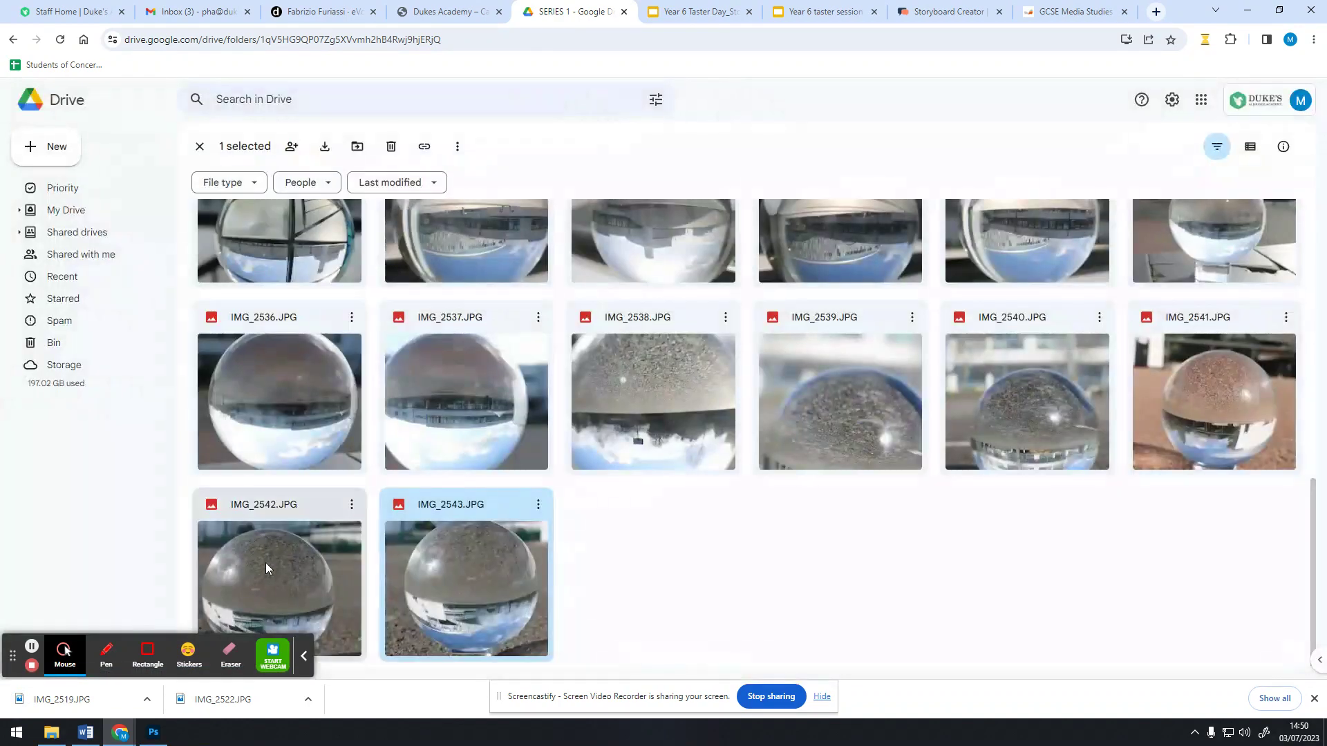
{"action": "double_click", "coordinate": [306, 564]}
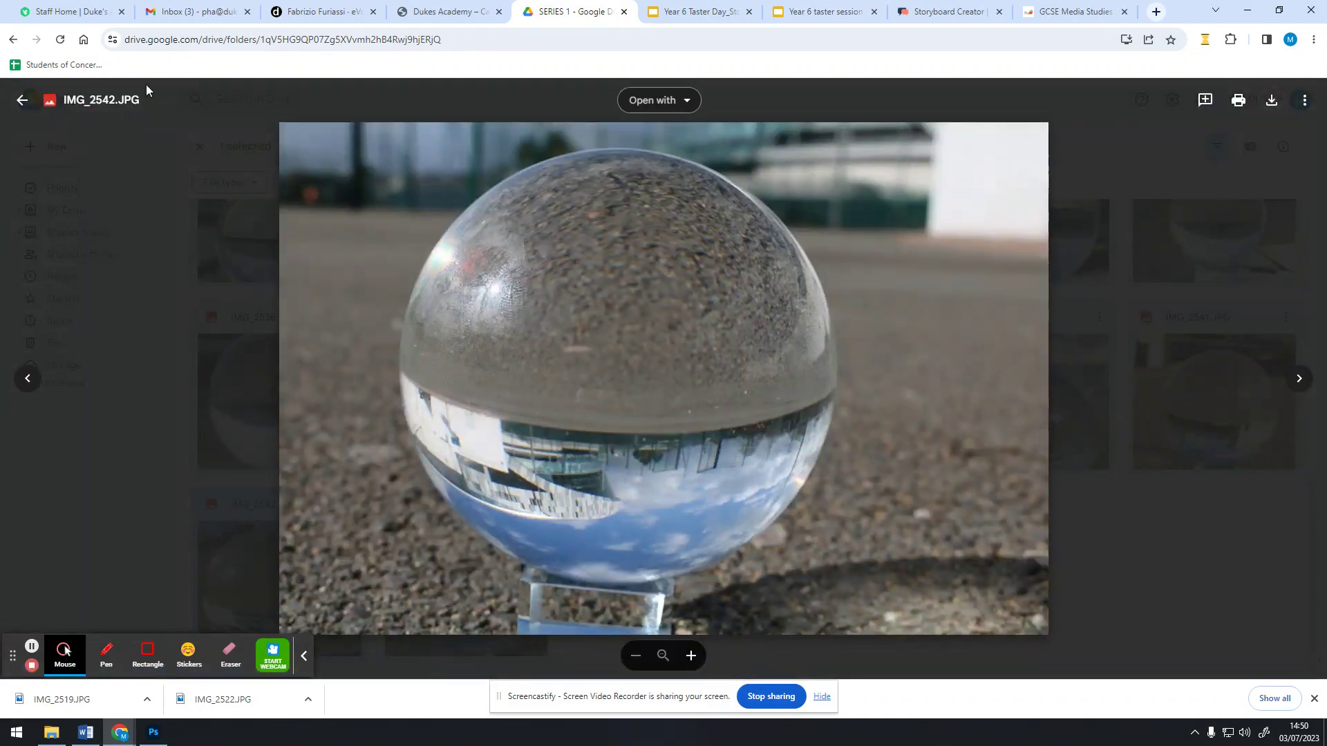
{"action": "left_click", "coordinate": [22, 100]}
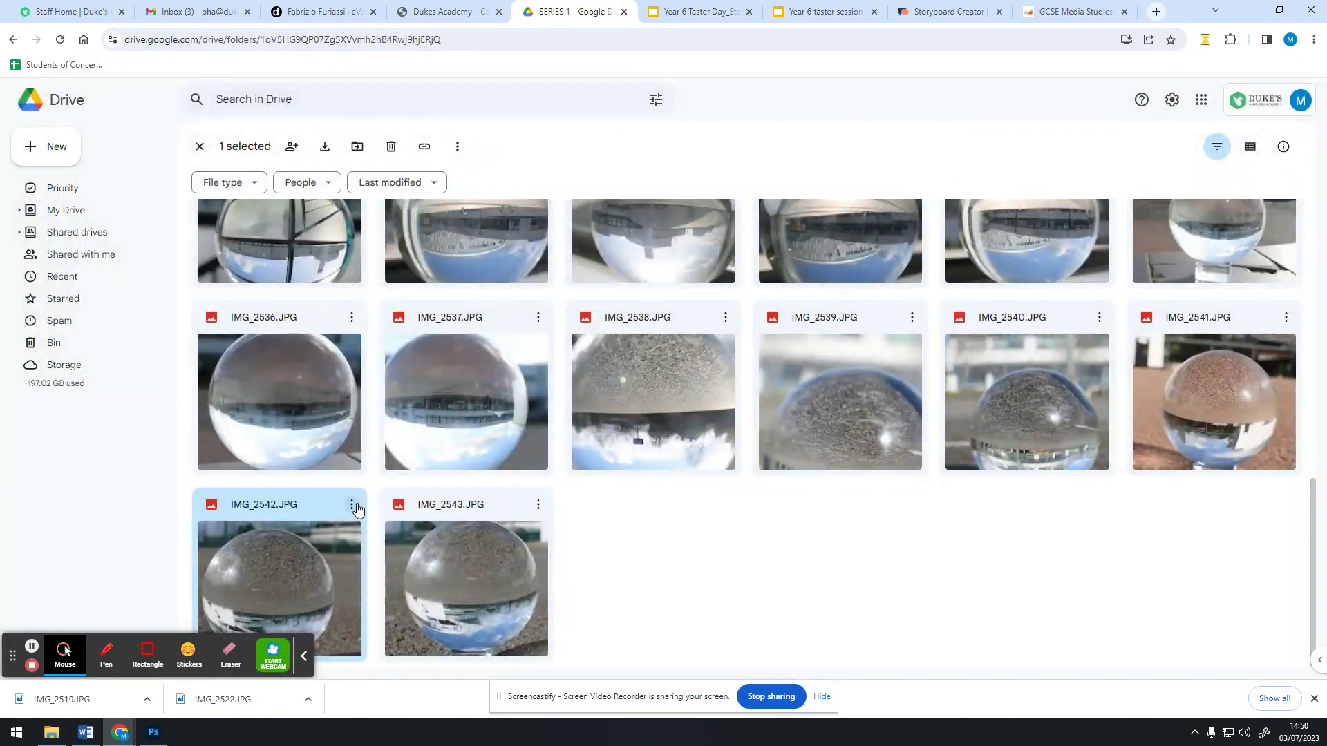
{"action": "left_click", "coordinate": [353, 506]}
{"action": "left_click", "coordinate": [413, 427]}
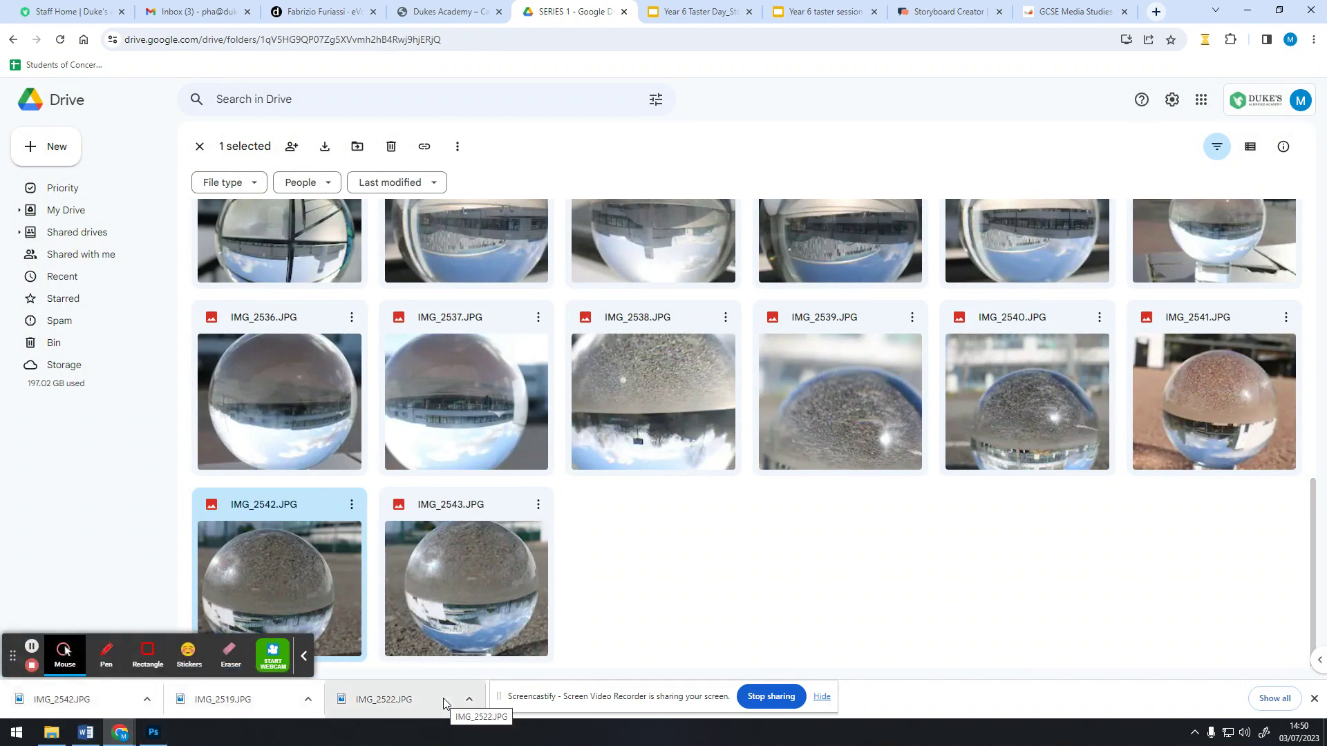
Minimise Chrome, switch to File Explorer and show the Downloads folder.
{"action": "left_click", "coordinate": [1247, 11]}
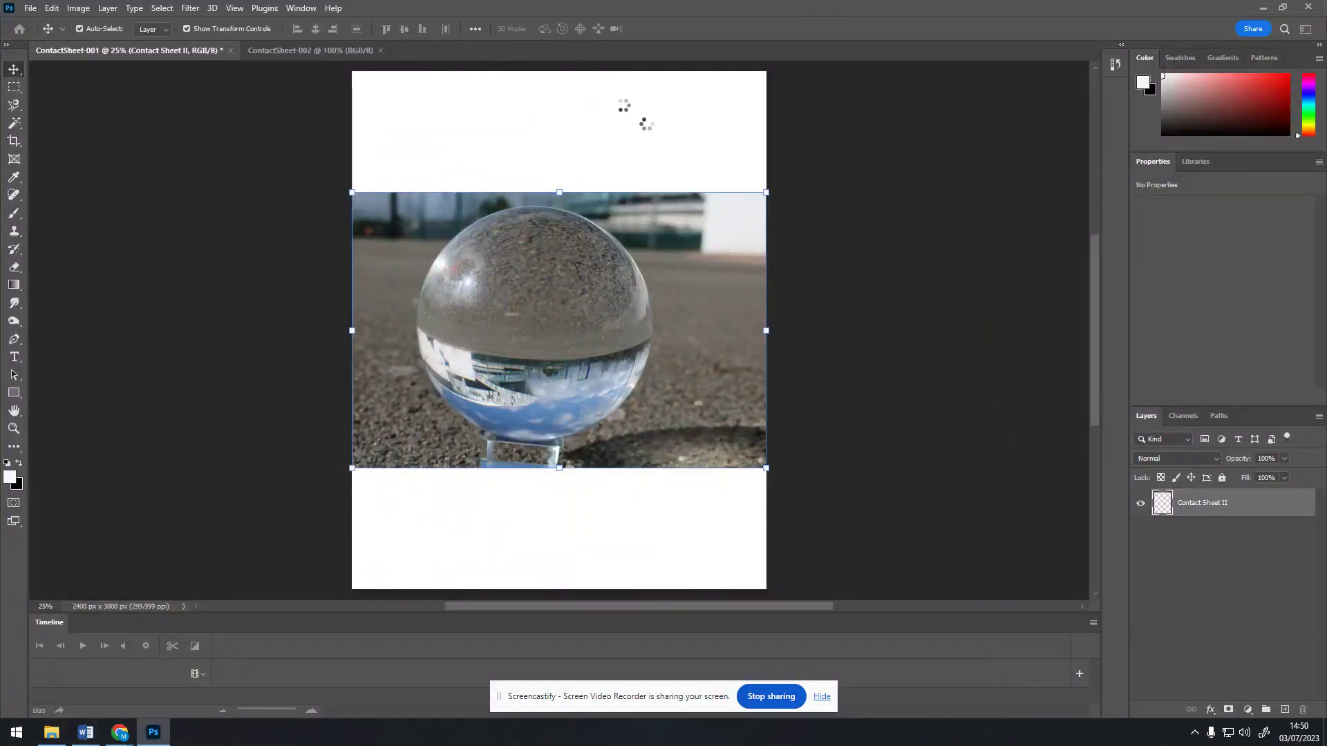
{"action": "left_click", "coordinate": [52, 733]}
{"action": "left_click_drag", "start_coordinate": [976, 202], "coordinate": [856, 137]}
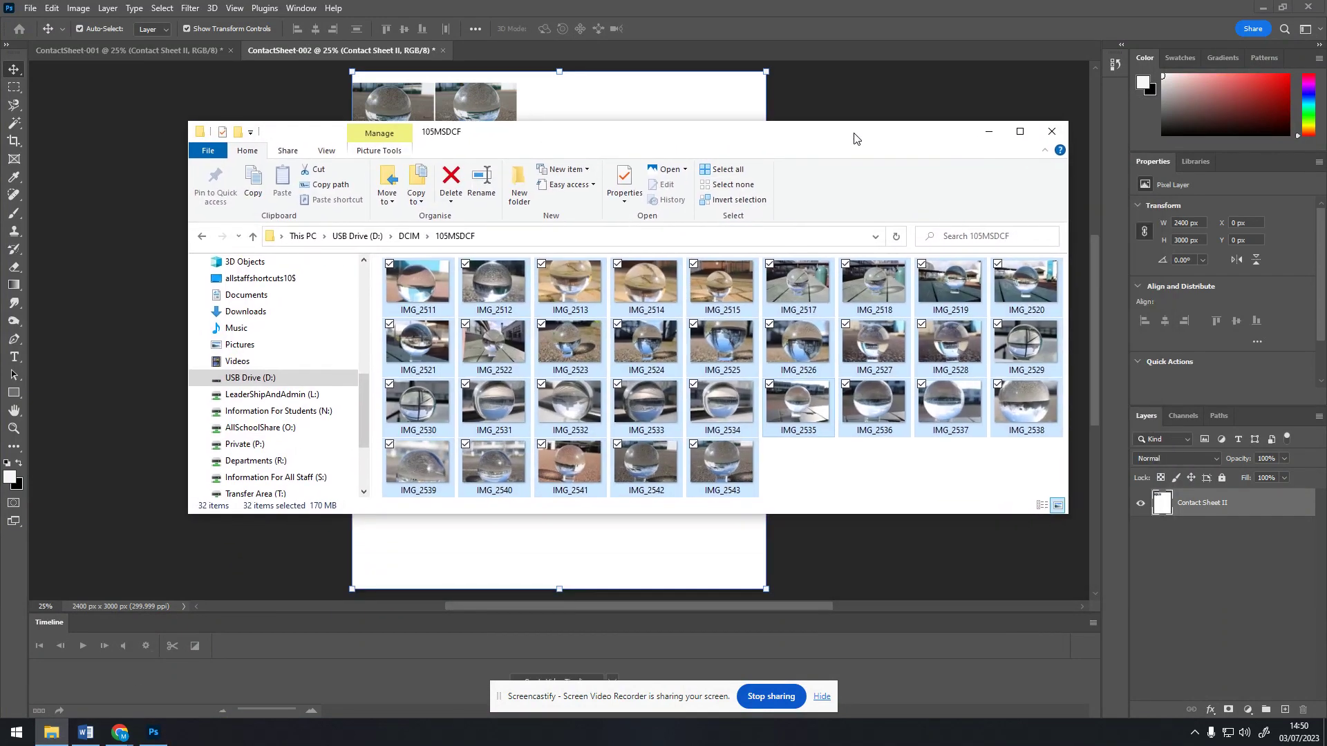
{"action": "left_click", "coordinate": [262, 380]}
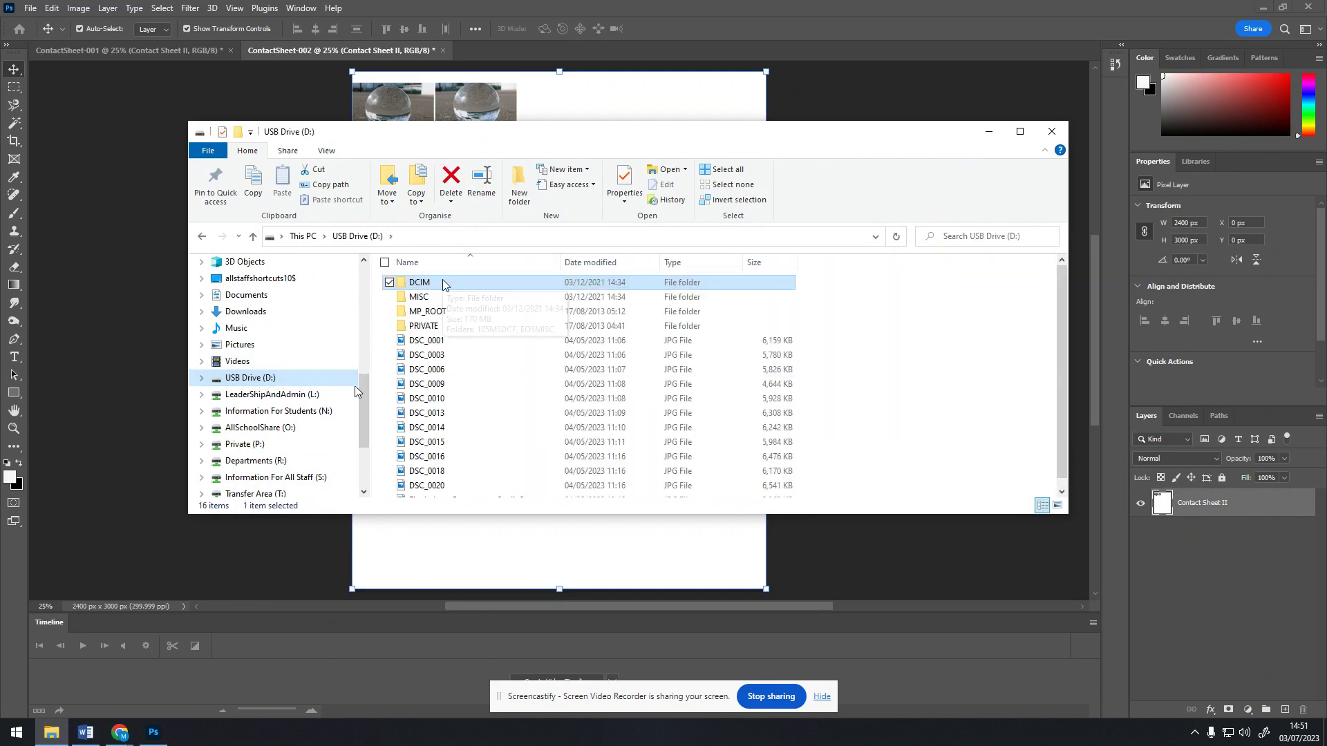
{"action": "scroll", "coordinate": [293, 336], "scroll_direction": "up", "scroll_amount": 2}
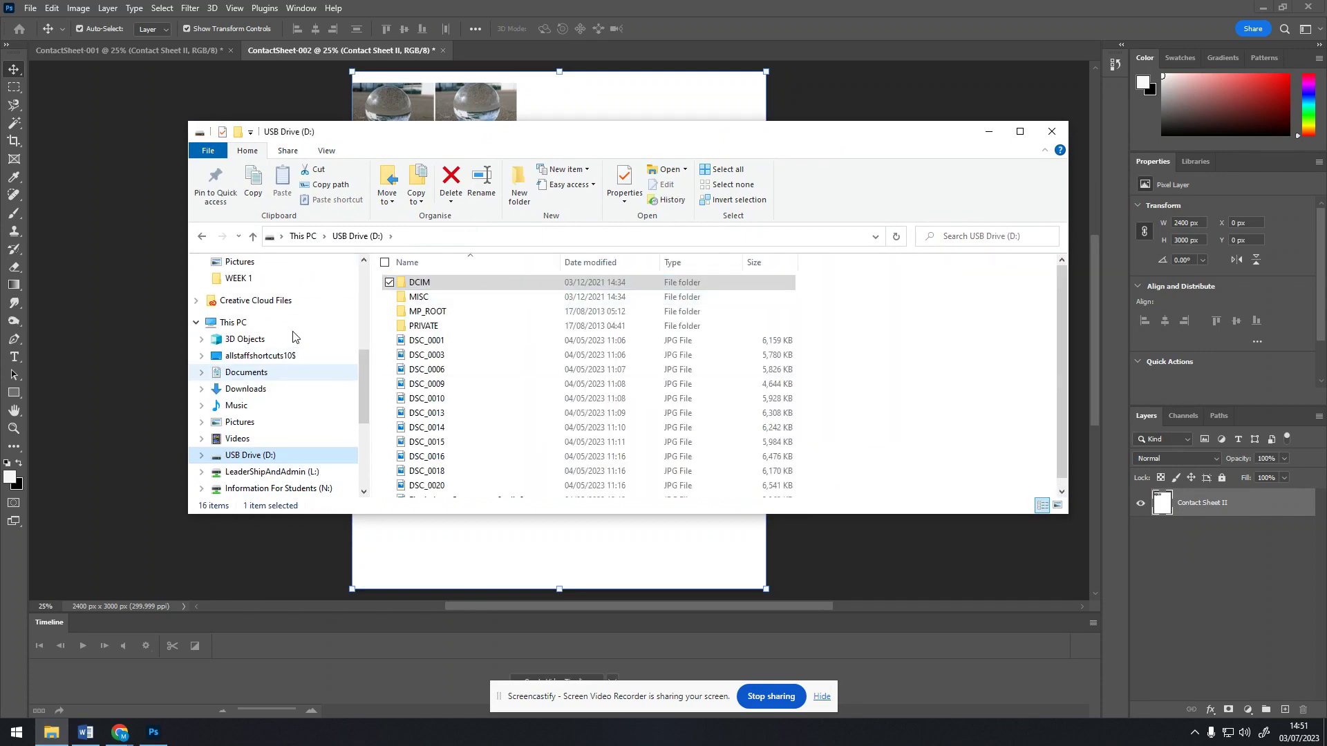
{"action": "left_click", "coordinate": [257, 390]}
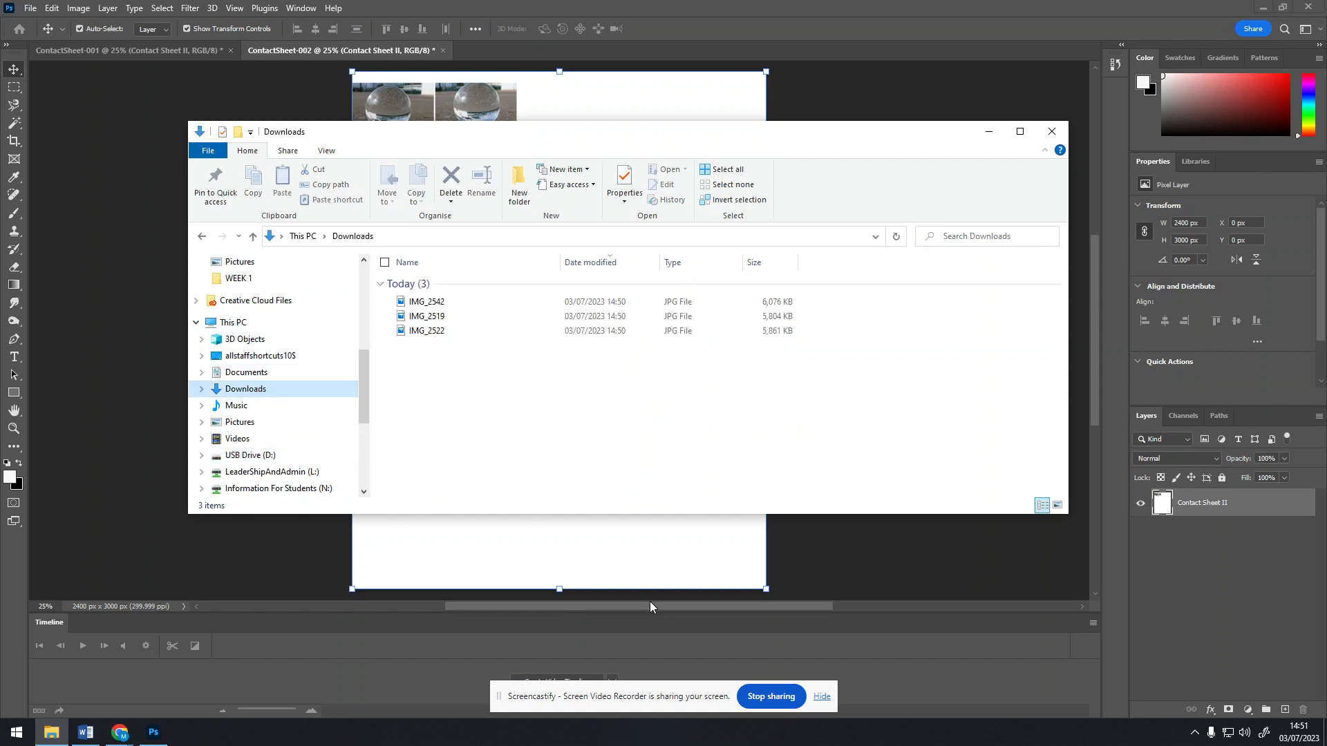
Select IMG_2542, IMG_2519 and IMG_2522 together in the Downloads folder.
{"action": "left_click", "coordinate": [425, 302]}
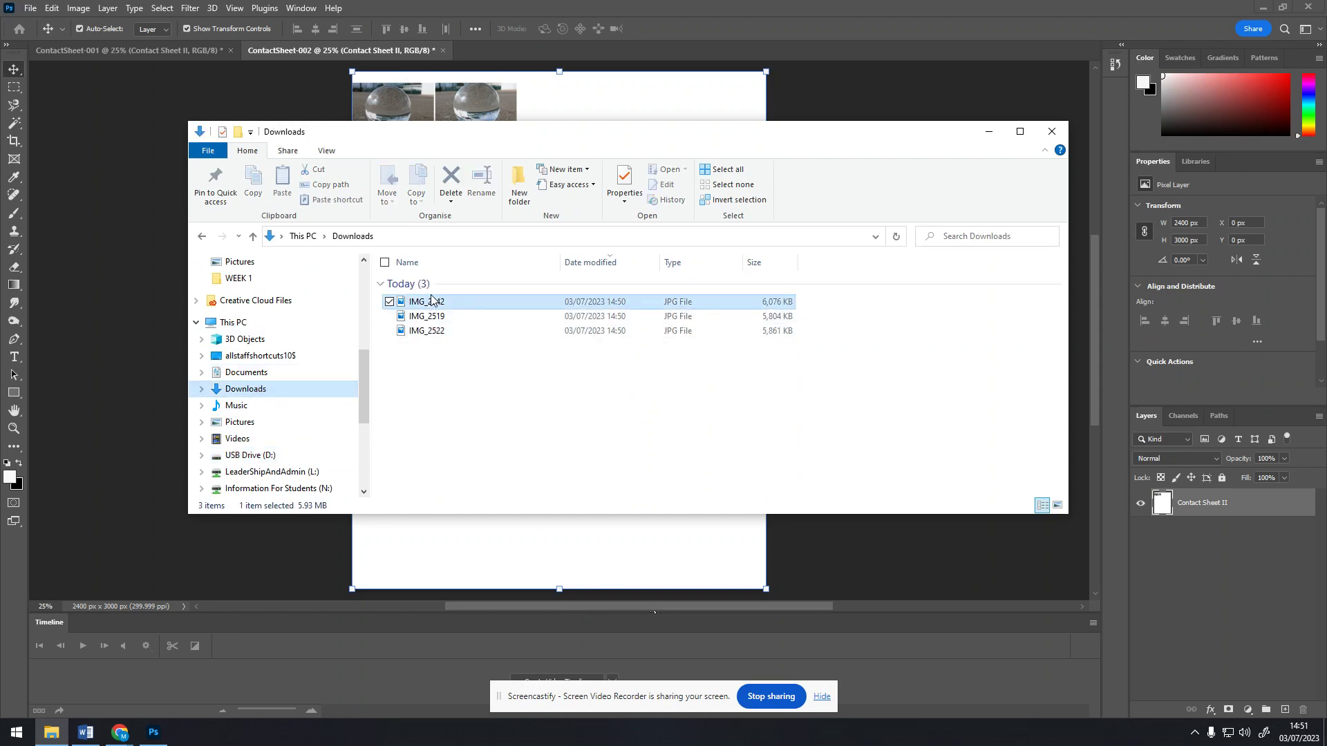
{"action": "left_click", "coordinate": [438, 332], "text": "shift"}
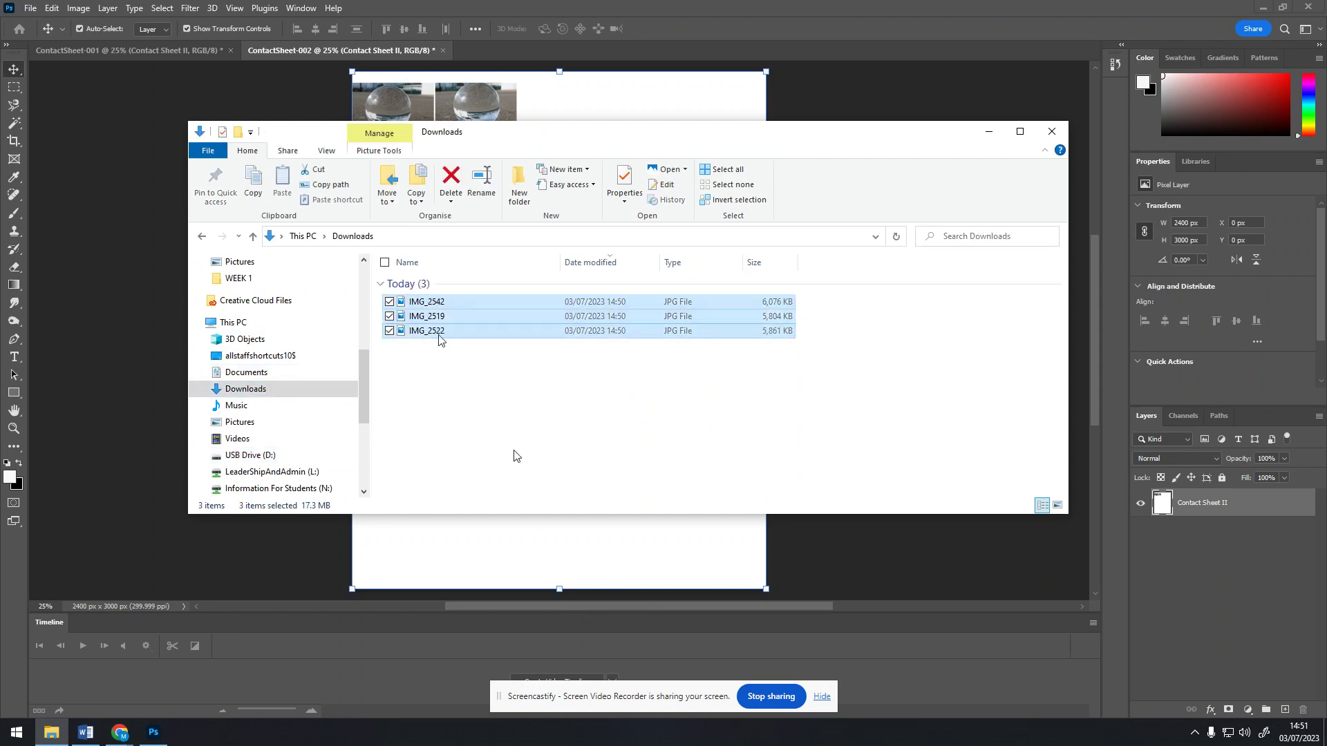
{"action": "left_click", "coordinate": [389, 302]}
{"action": "left_click", "coordinate": [441, 418]}
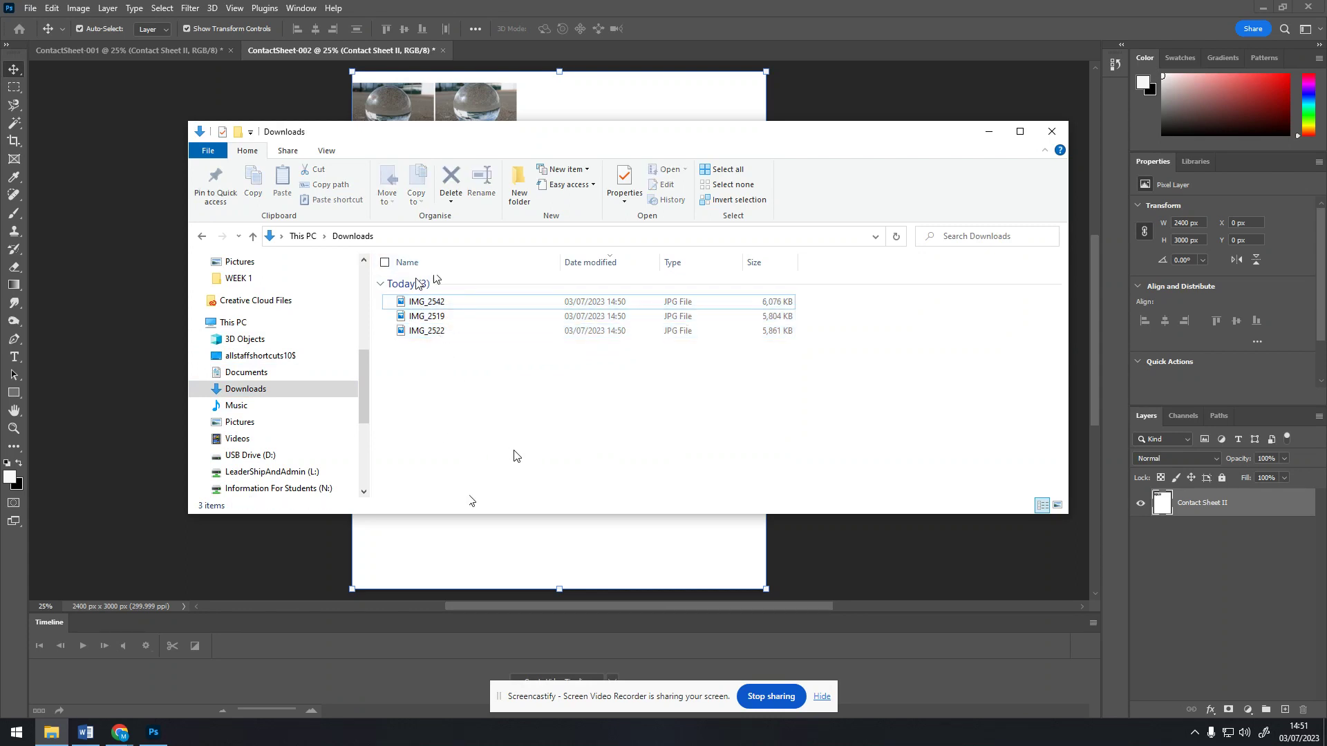
{"action": "left_click", "coordinate": [389, 302]}
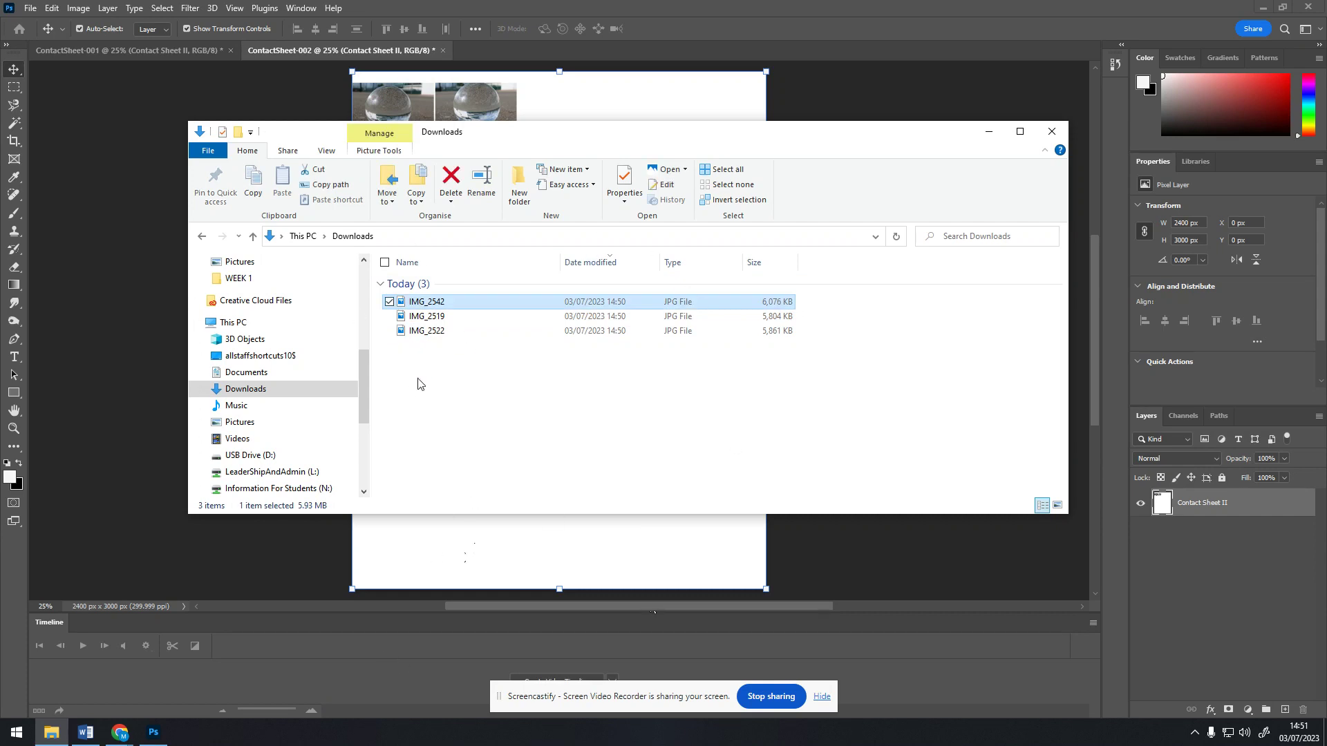
{"action": "left_click", "coordinate": [390, 331]}
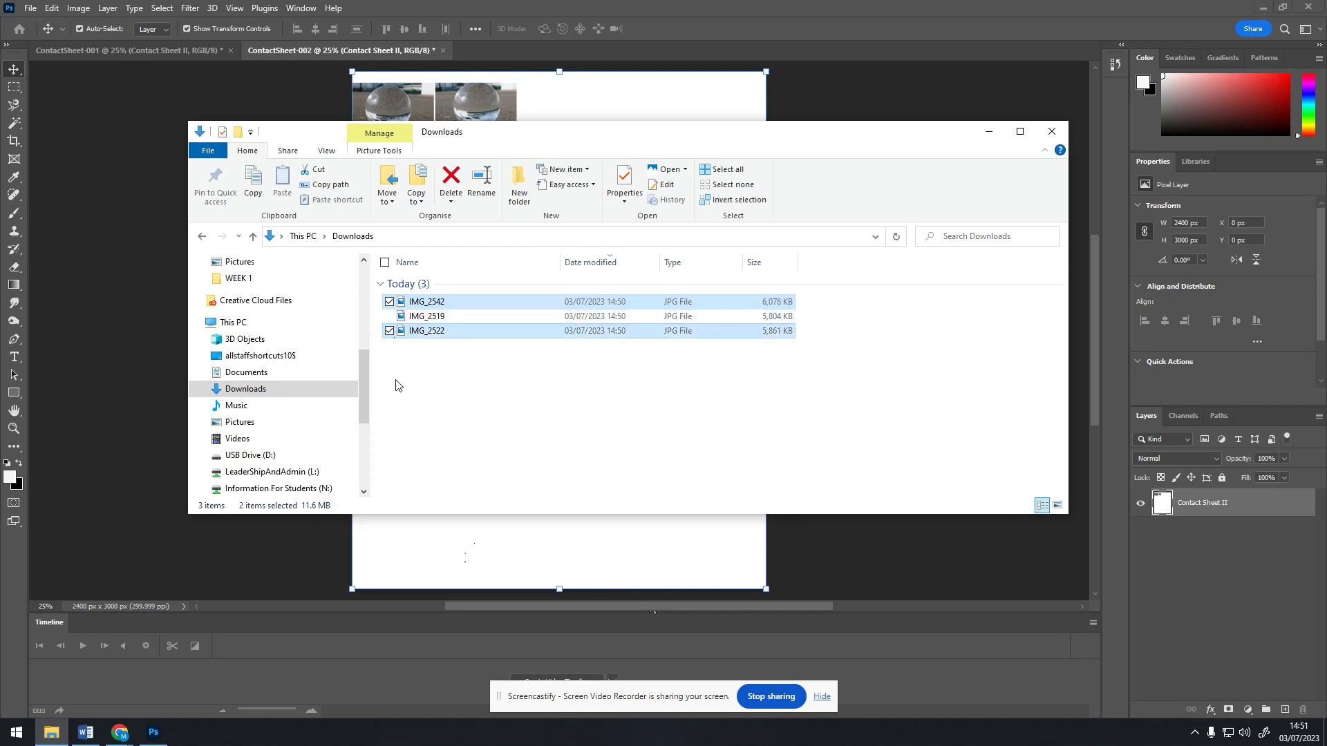
{"action": "left_click", "coordinate": [390, 302]}
{"action": "left_click", "coordinate": [390, 303]}
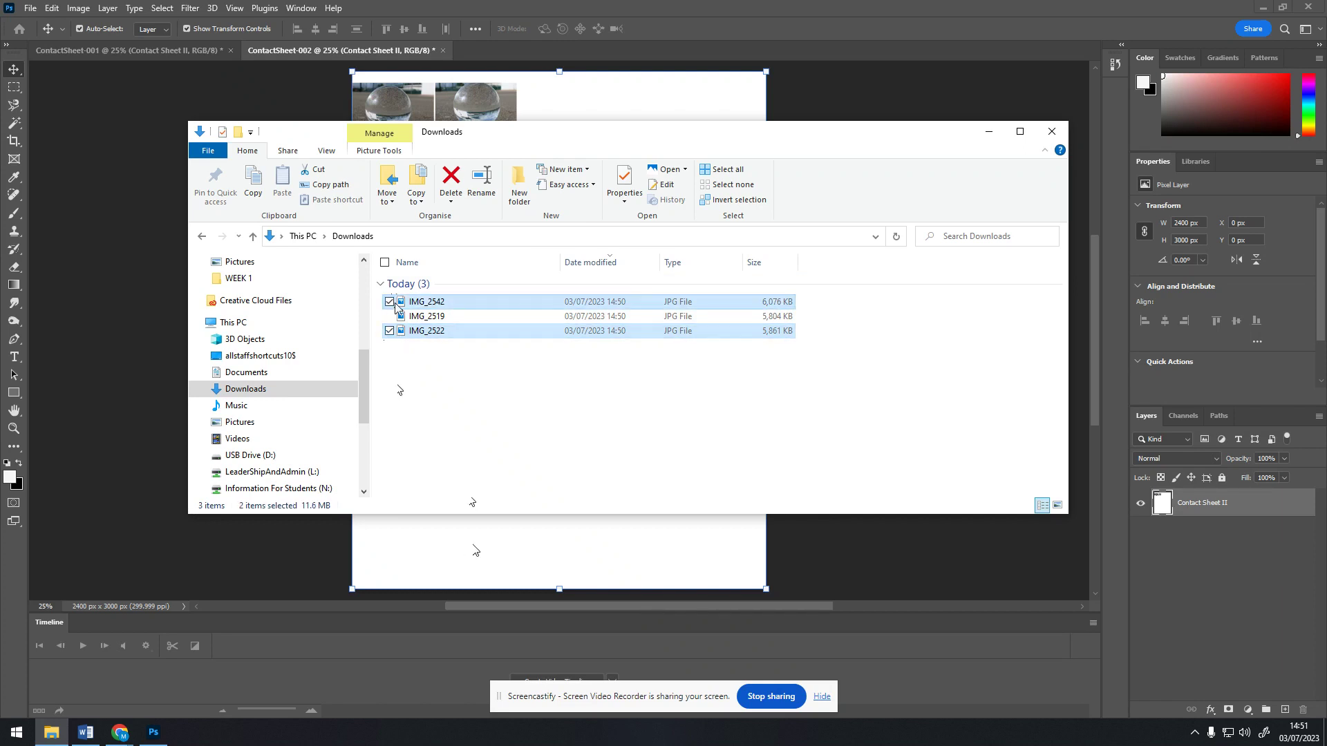
{"action": "left_click", "coordinate": [389, 317]}
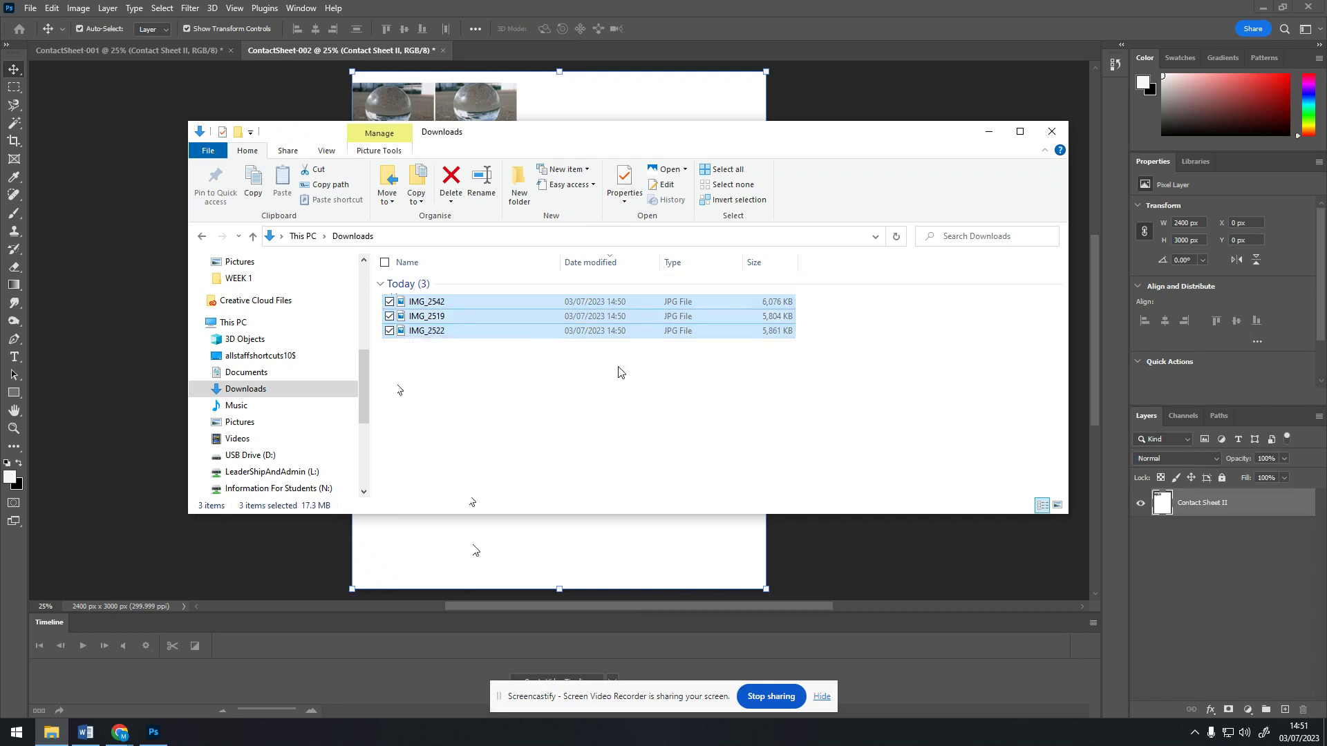
{"action": "left_click", "coordinate": [210, 152]}
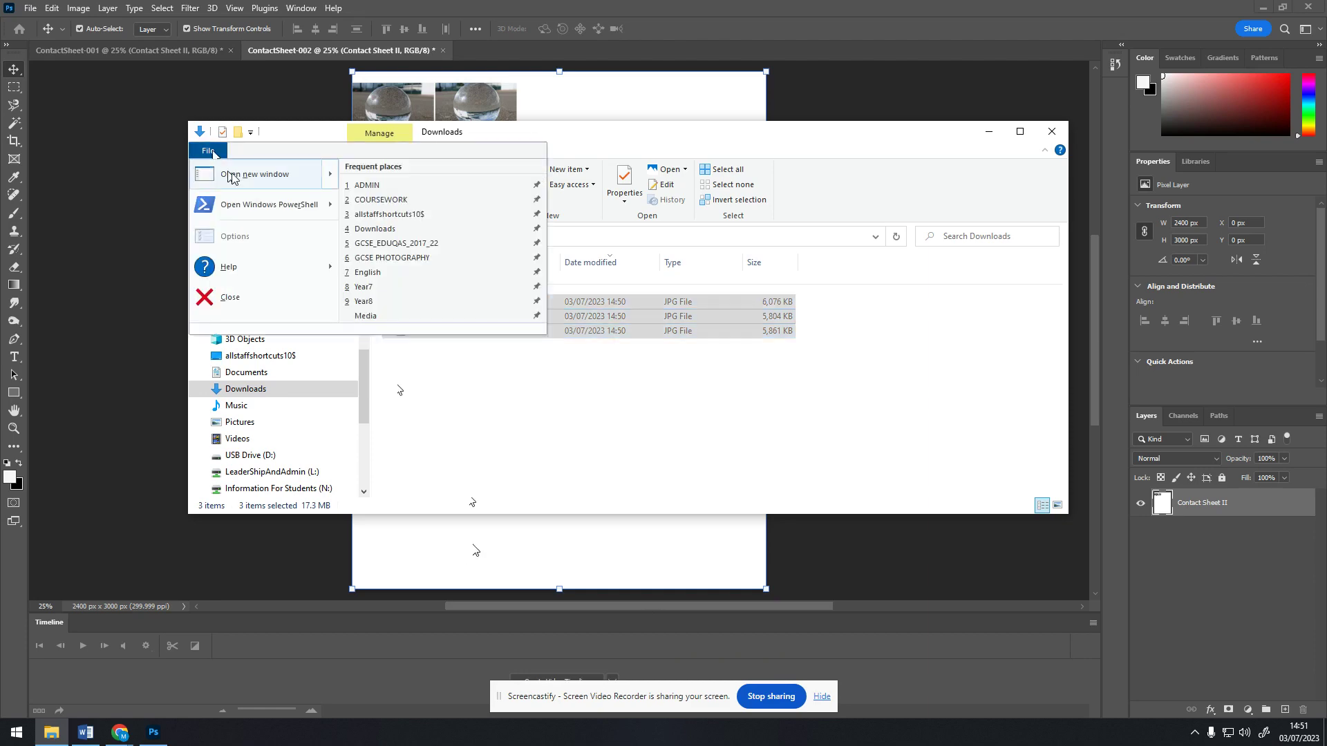
{"action": "left_click", "coordinate": [254, 174]}
{"action": "left_click_drag", "start_coordinate": [535, 170], "coordinate": [472, 196]}
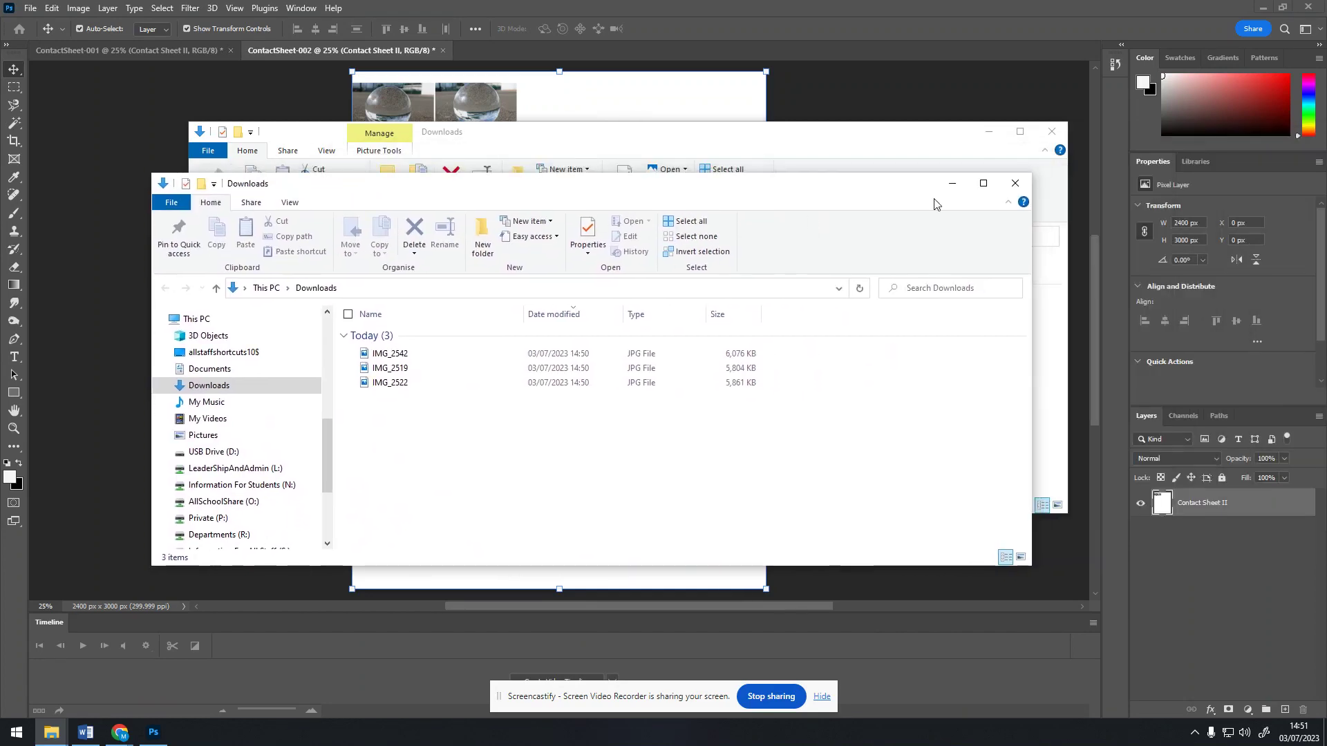
{"action": "left_click", "coordinate": [1023, 191]}
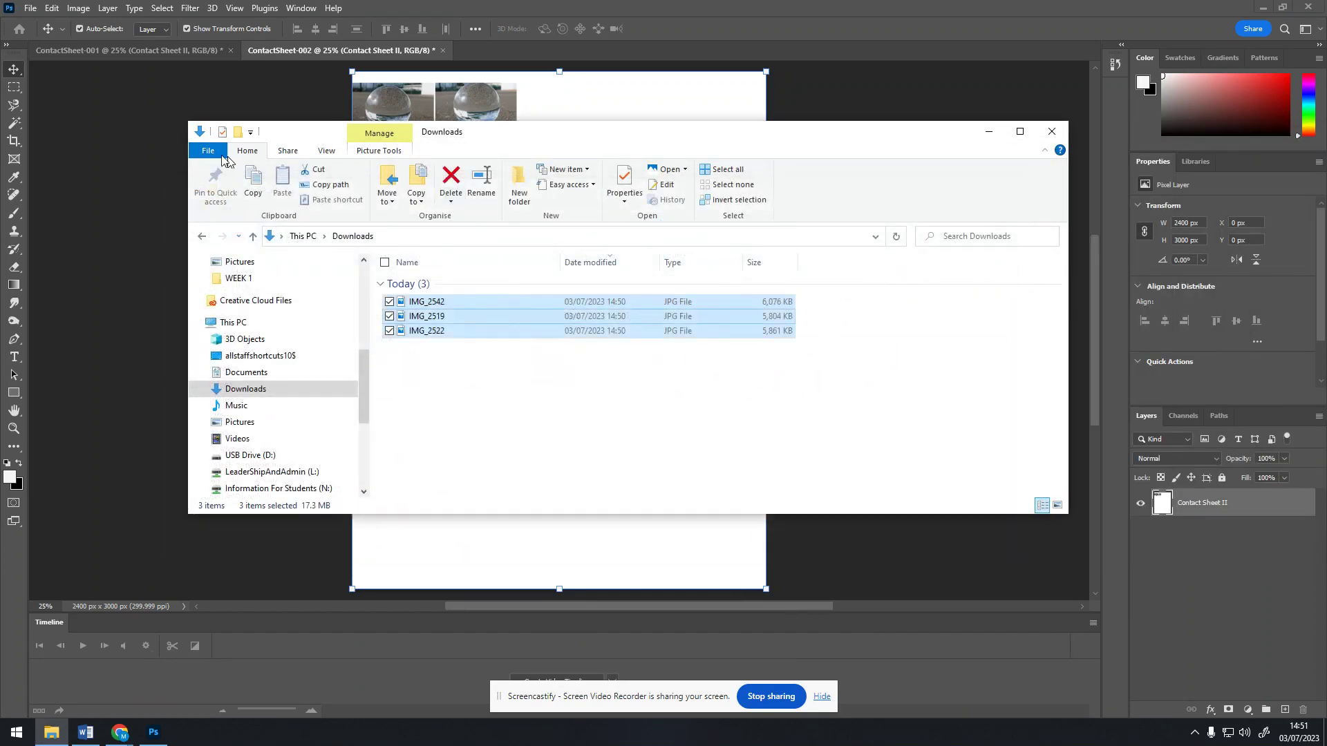
Open a second File Explorer window from Downloads and place it beside the first one.
{"action": "left_click", "coordinate": [206, 152]}
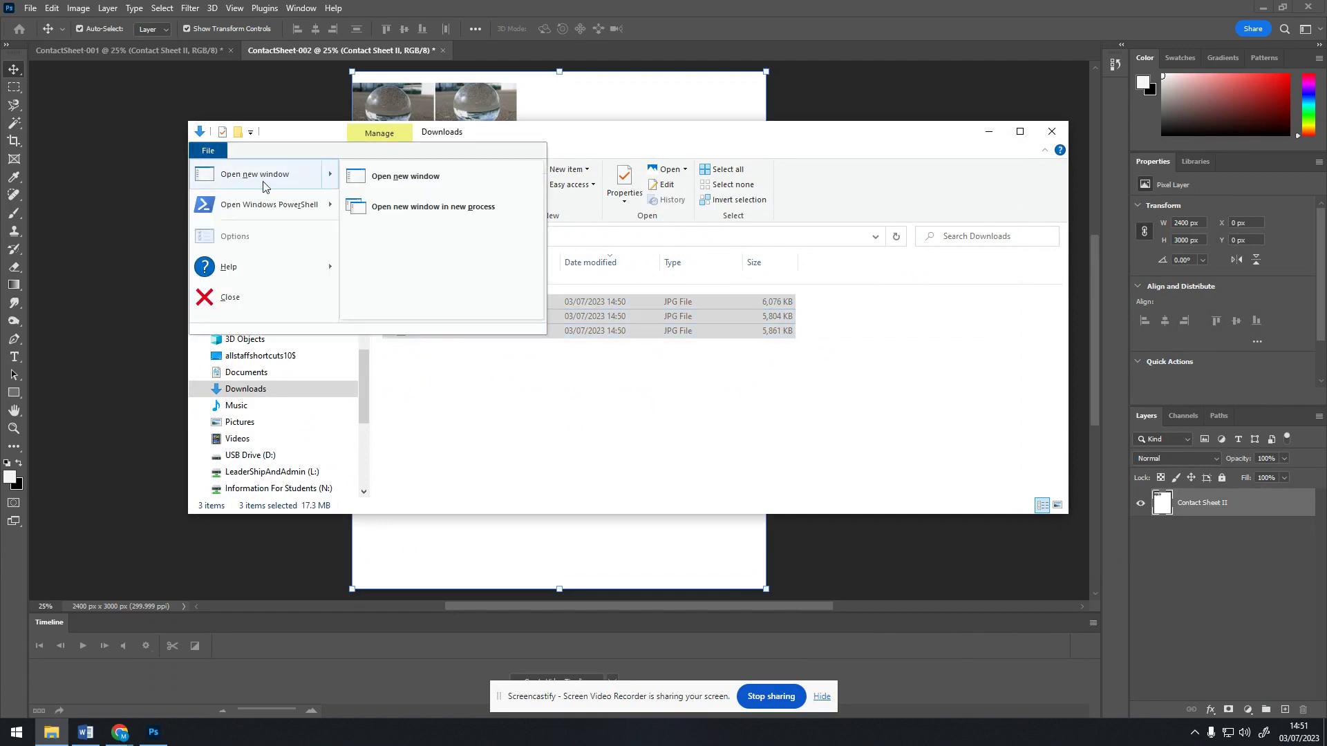
{"action": "left_click", "coordinate": [410, 182]}
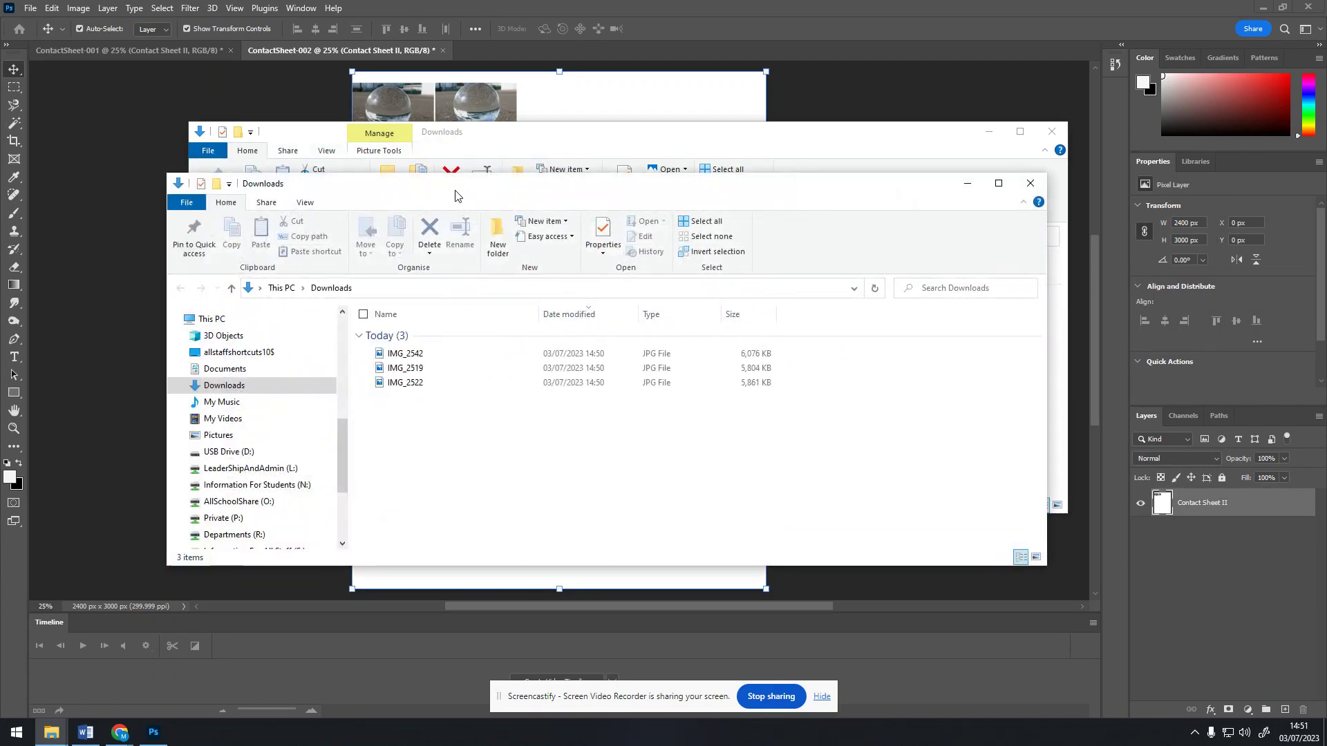
{"action": "left_click_drag", "start_coordinate": [1025, 144], "coordinate": [1006, 143]}
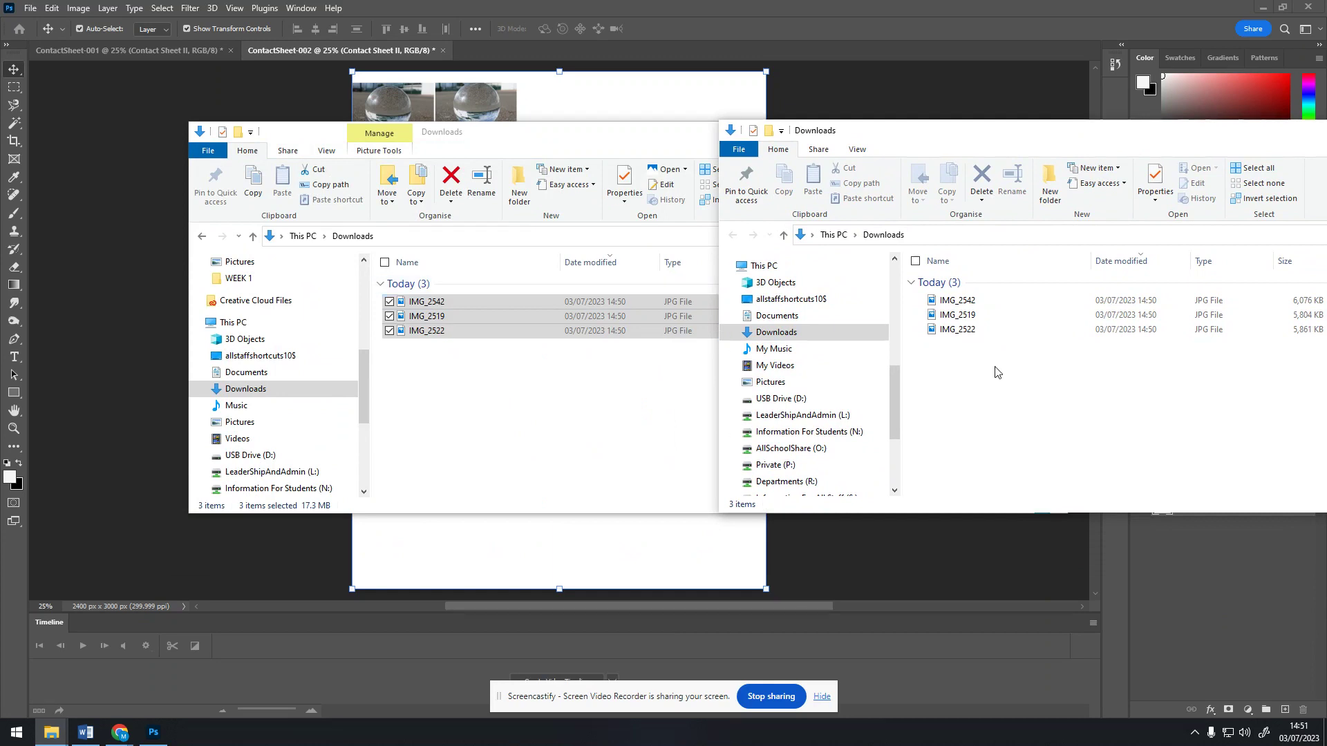
Browse the second File Explorer window to the top level of the Private (P:) drive.
{"action": "scroll", "coordinate": [893, 406], "scroll_direction": "up", "scroll_amount": 5}
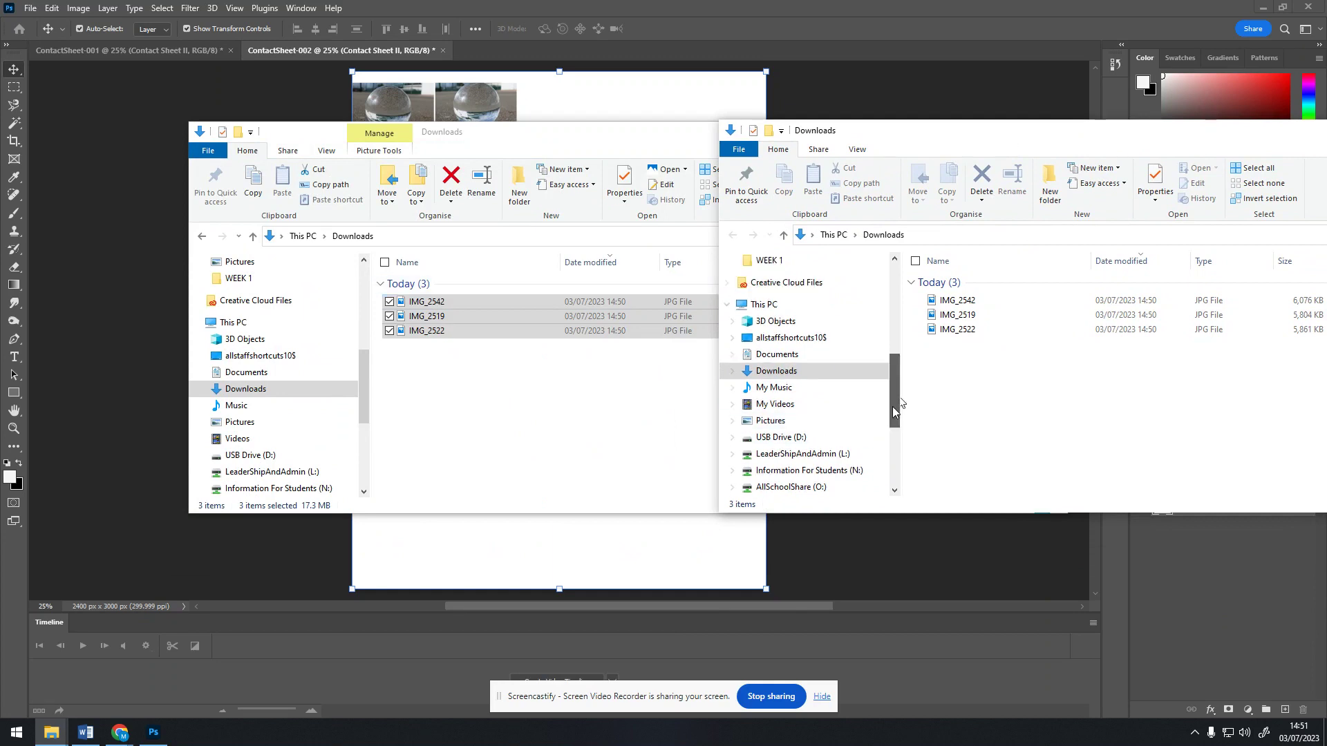
{"action": "scroll", "coordinate": [891, 407], "scroll_direction": "down", "scroll_amount": 8}
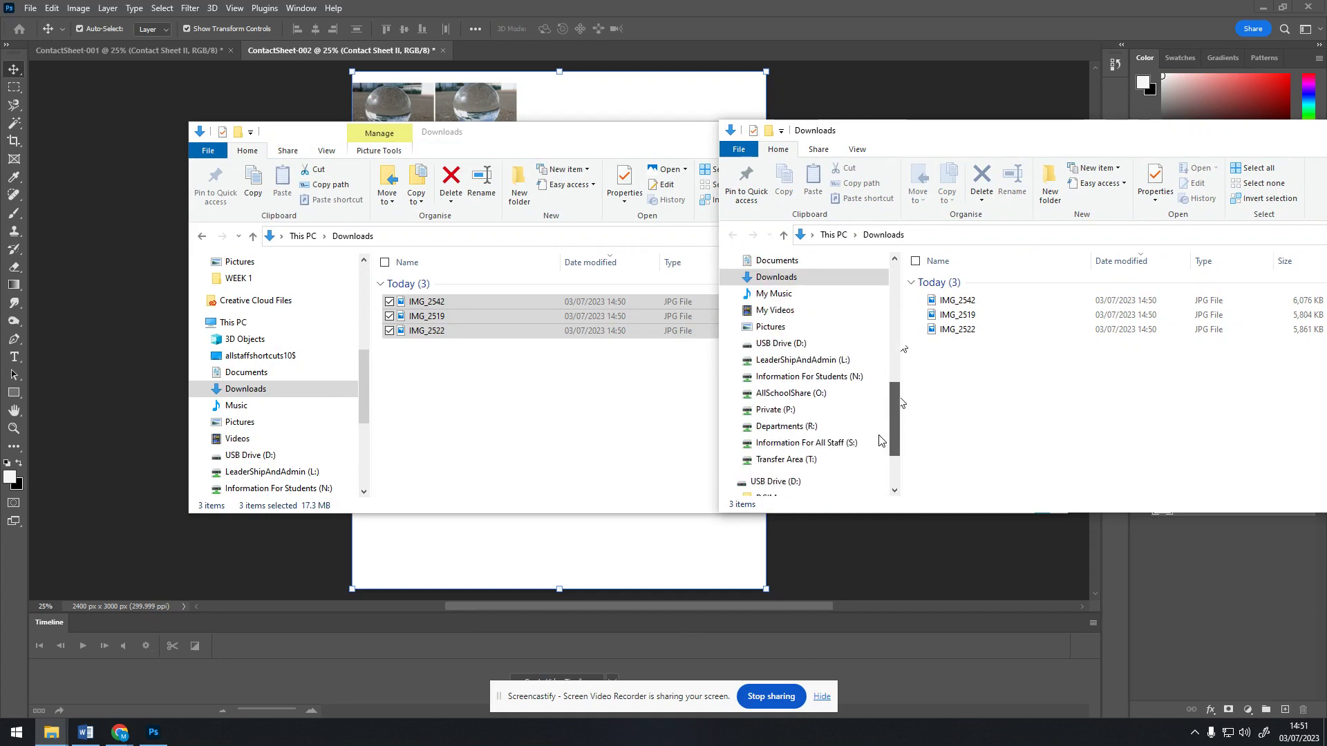
{"action": "left_click", "coordinate": [786, 411]}
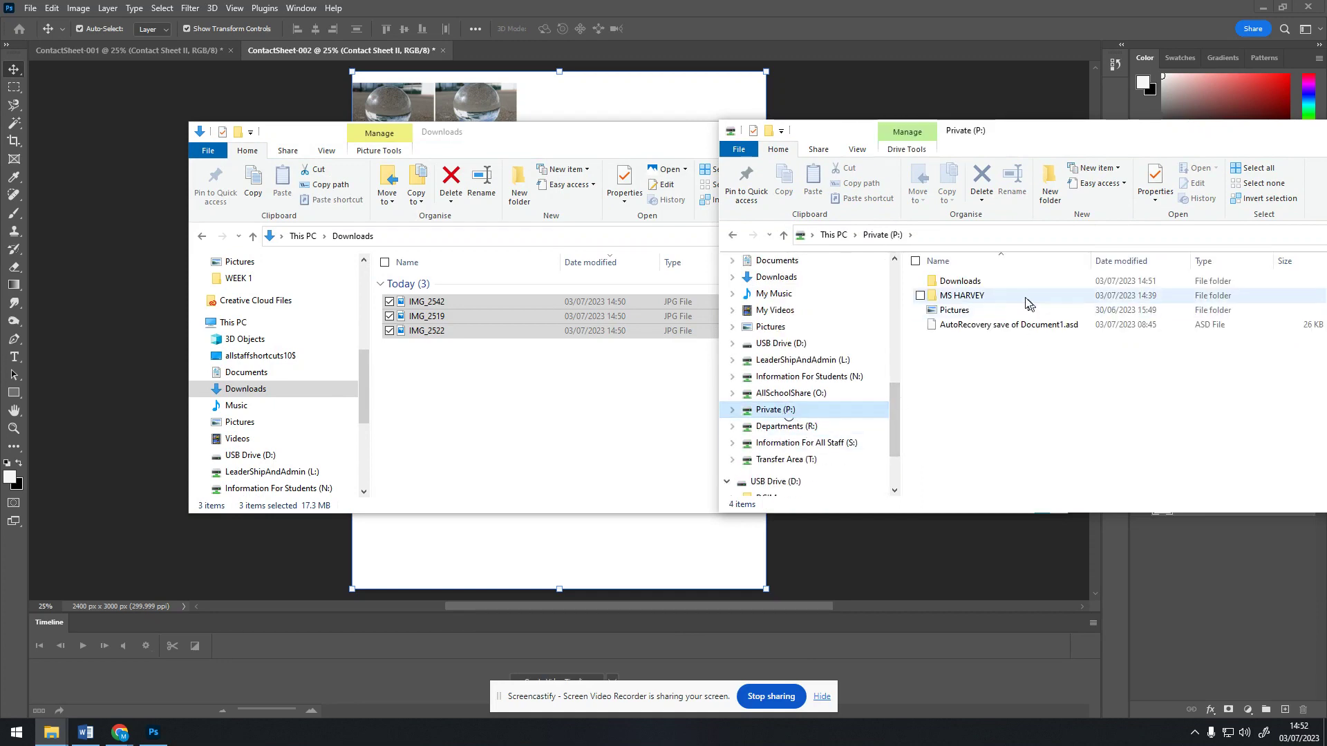
{"action": "double_click", "coordinate": [985, 299]}
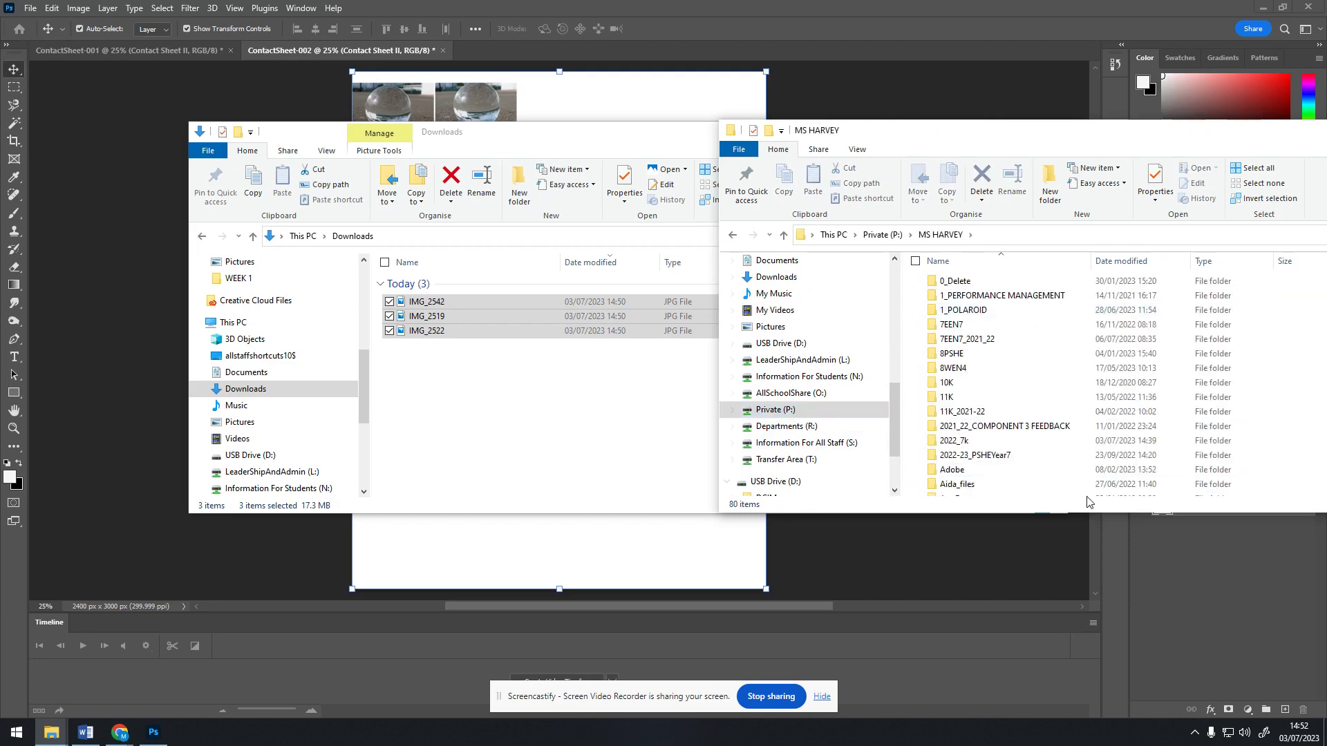
{"action": "left_click", "coordinate": [881, 235]}
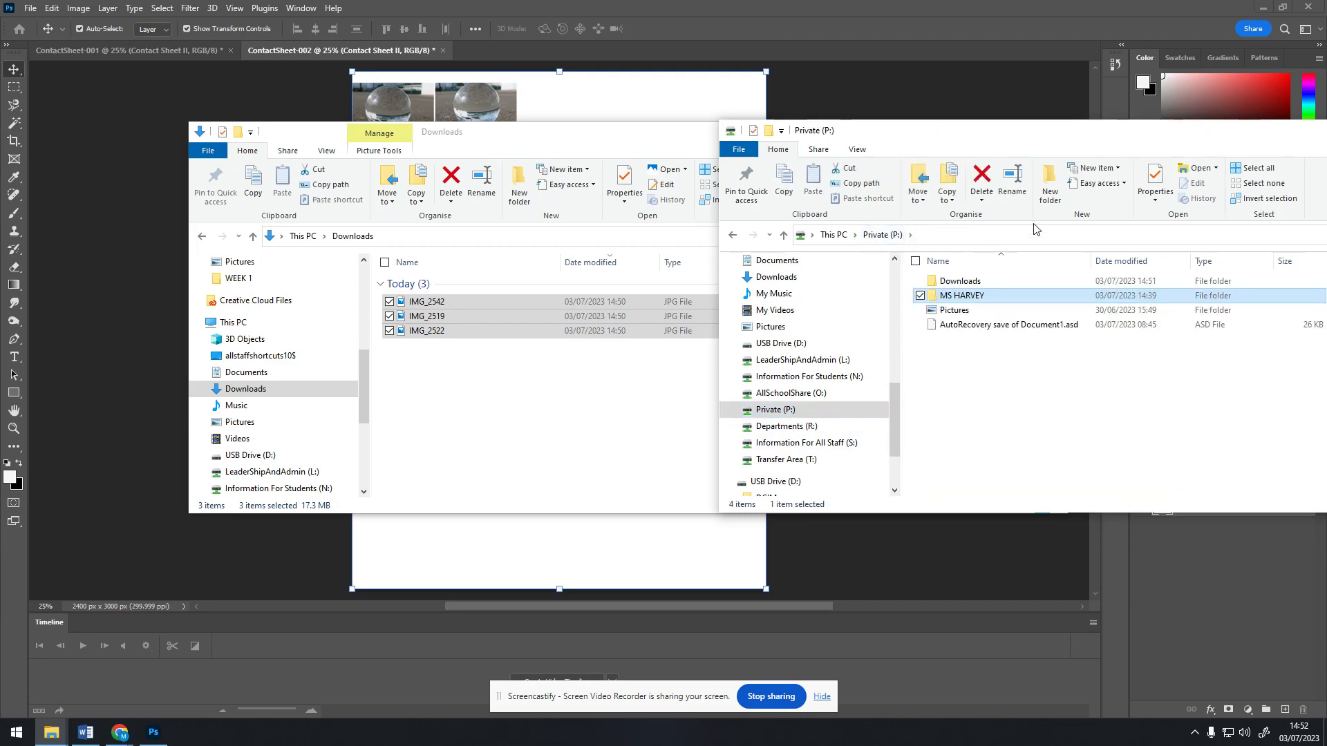
Create a new folder named PHOTOGRAPHY on the Private (P:) drive.
{"action": "left_click", "coordinate": [1050, 186]}
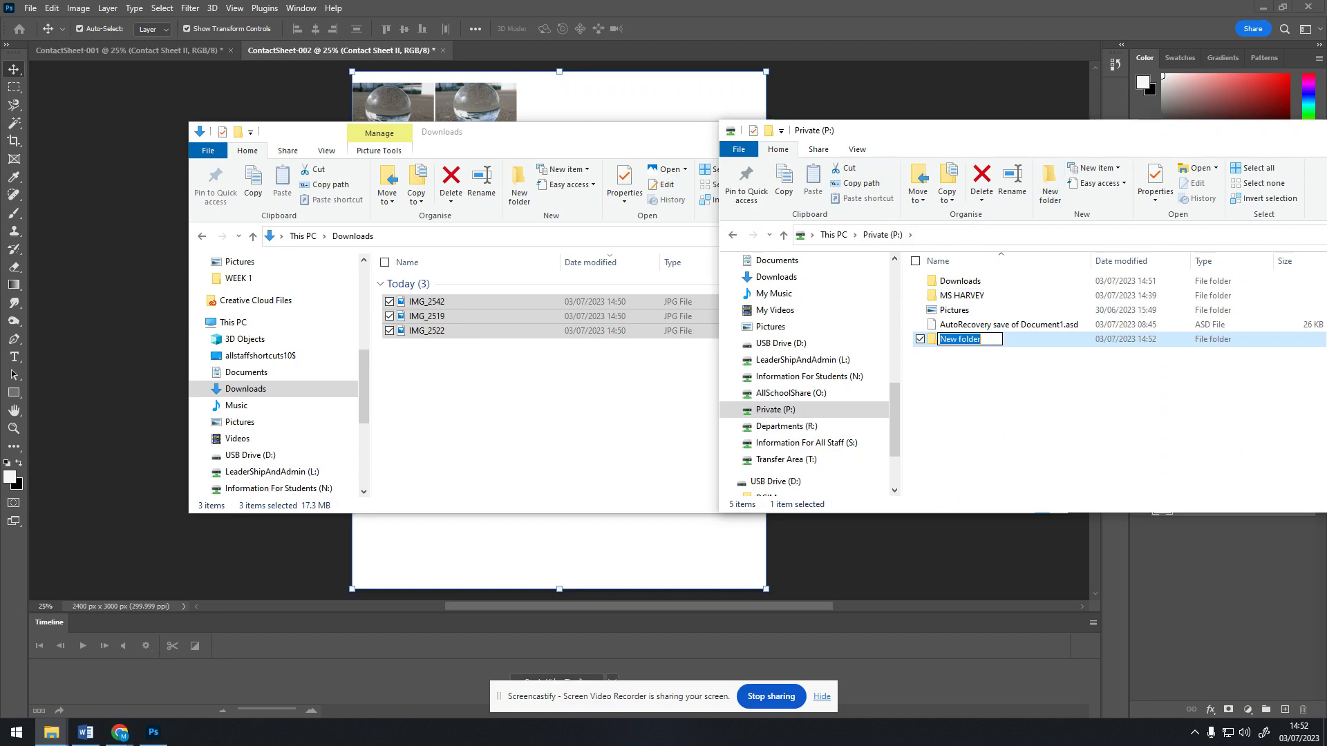
{"action": "type", "text": "photo"}
{"action": "key", "text": "BackSpace"}
{"action": "key", "text": "BackSpace"}
{"action": "key", "text": "BackSpace"}
{"action": "key", "text": "BackSpace"}
{"action": "key", "text": "BackSpace"}
{"action": "type", "text": "photos"}
{"action": "key", "text": "BackSpace"}
{"action": "key", "text": "BackSpace"}
{"action": "key", "text": "BackSpace"}
{"action": "key", "text": "BackSpace"}
{"action": "key", "text": "BackSpace"}
{"action": "type", "text": "HOTOS"}
{"action": "key", "text": "BackSpace"}
{"action": "type", "text": "GRAPHY"}
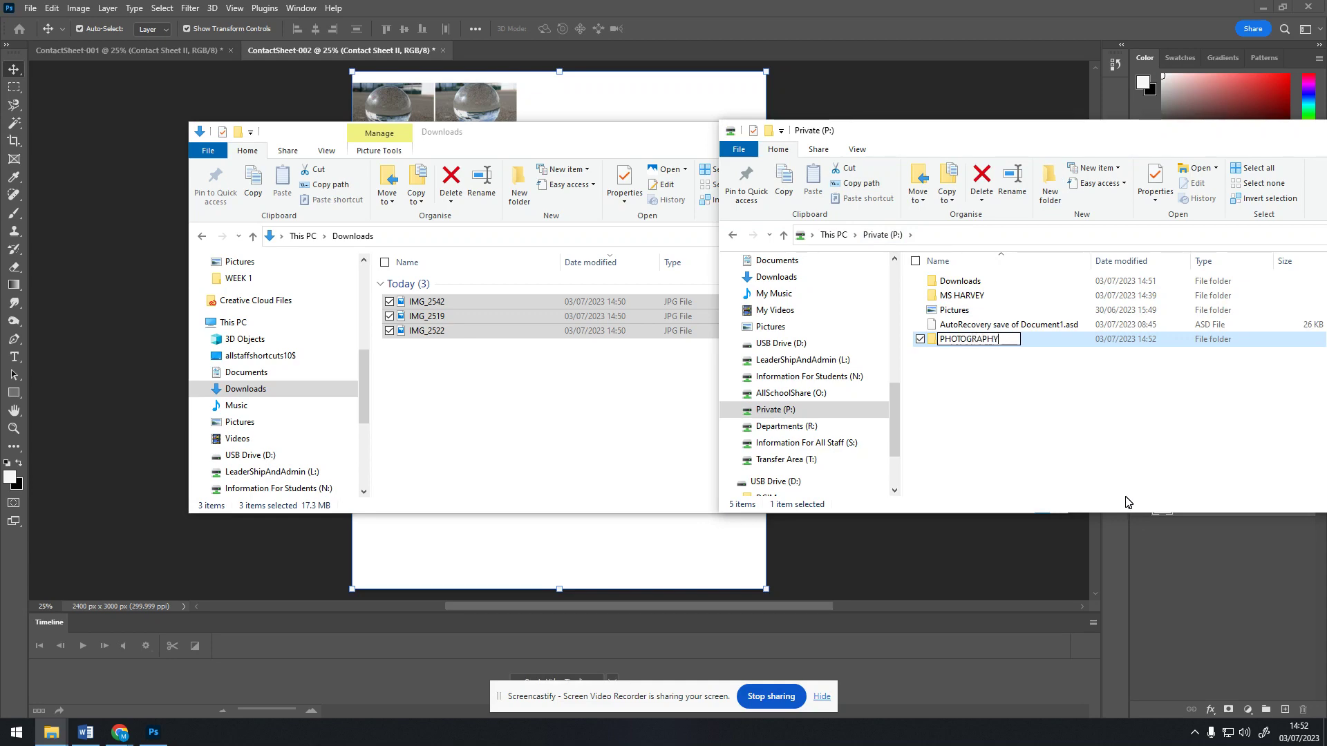
{"action": "key", "text": "Return"}
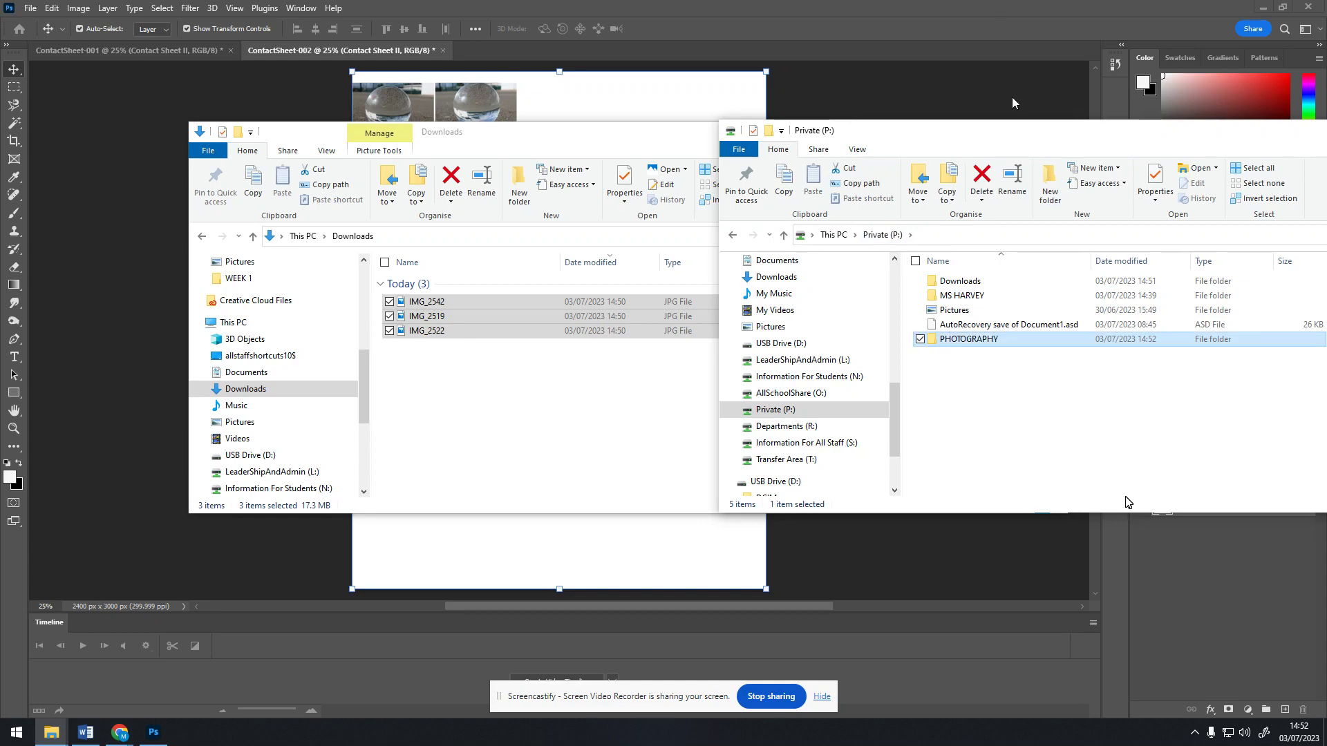
Create a subfolder named SERIES 1 inside the PHOTOGRAPHY folder and open it.
{"action": "double_click", "coordinate": [986, 340]}
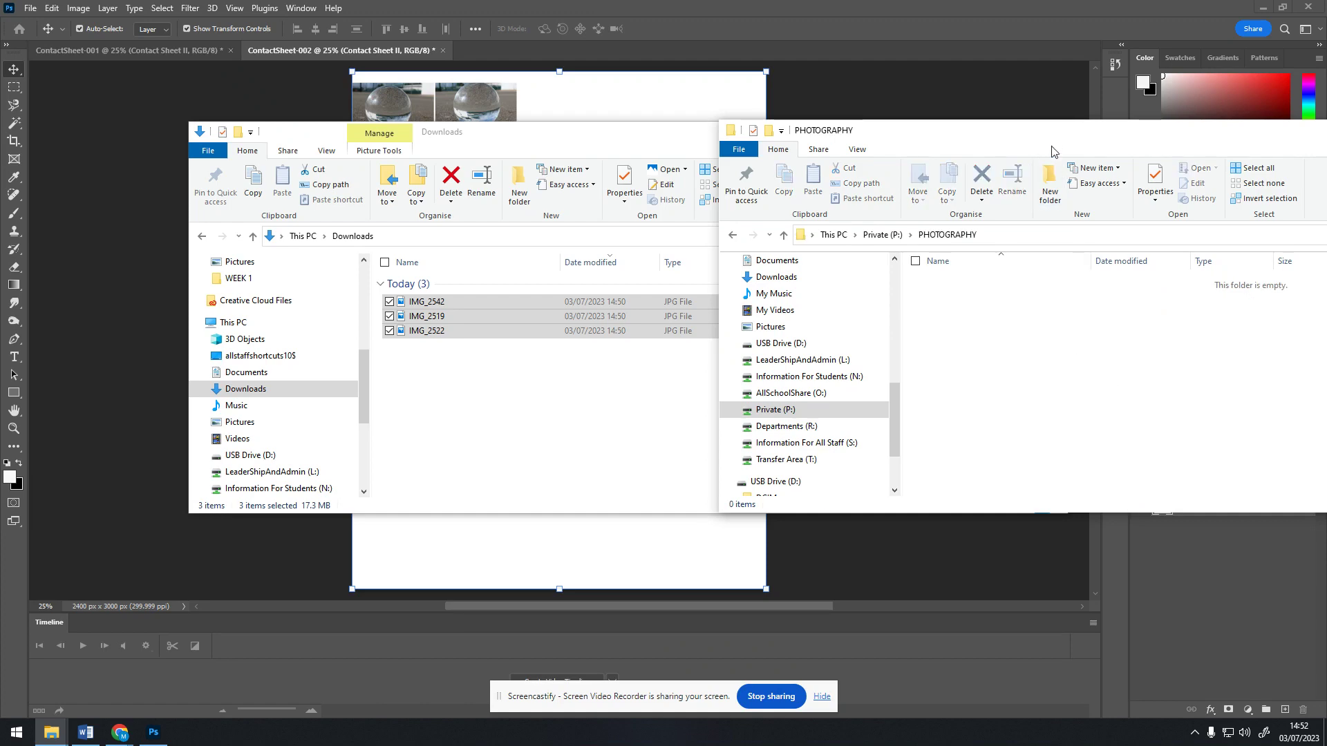
{"action": "left_click", "coordinate": [1050, 181]}
{"action": "type", "text": "SER"}
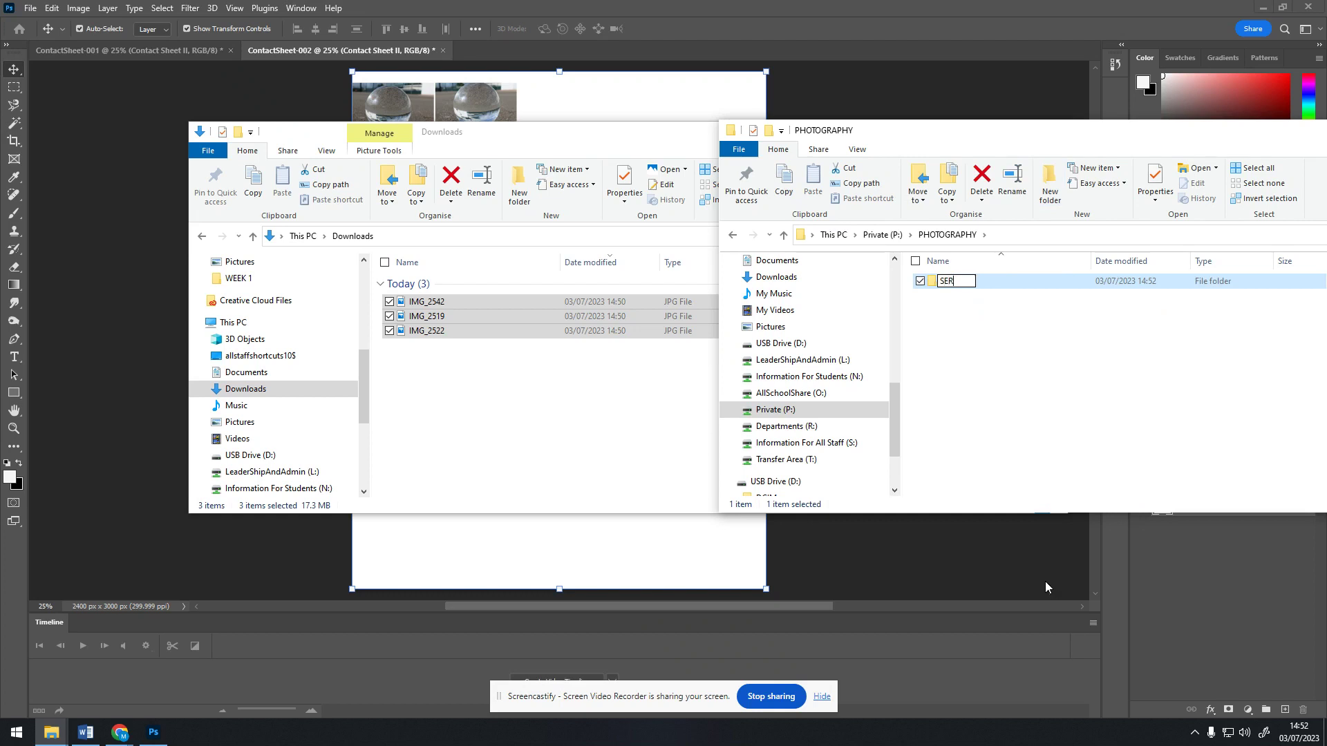
{"action": "type", "text": "IES 1"}
{"action": "key", "text": "Return"}
{"action": "double_click", "coordinate": [957, 282]}
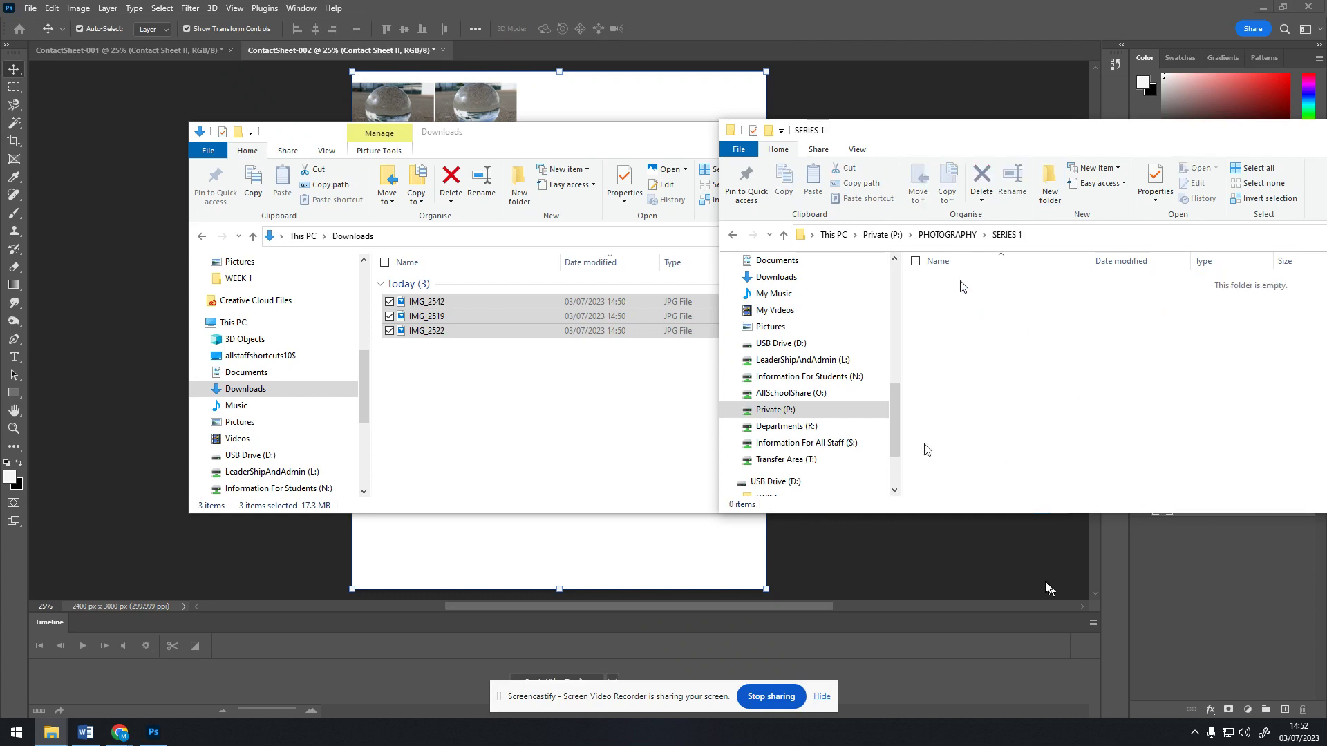
Copy IMG_2542, IMG_2519 and IMG_2522 from Downloads into the SERIES 1 folder, and close the Downloads window.
{"action": "left_click", "coordinate": [492, 302]}
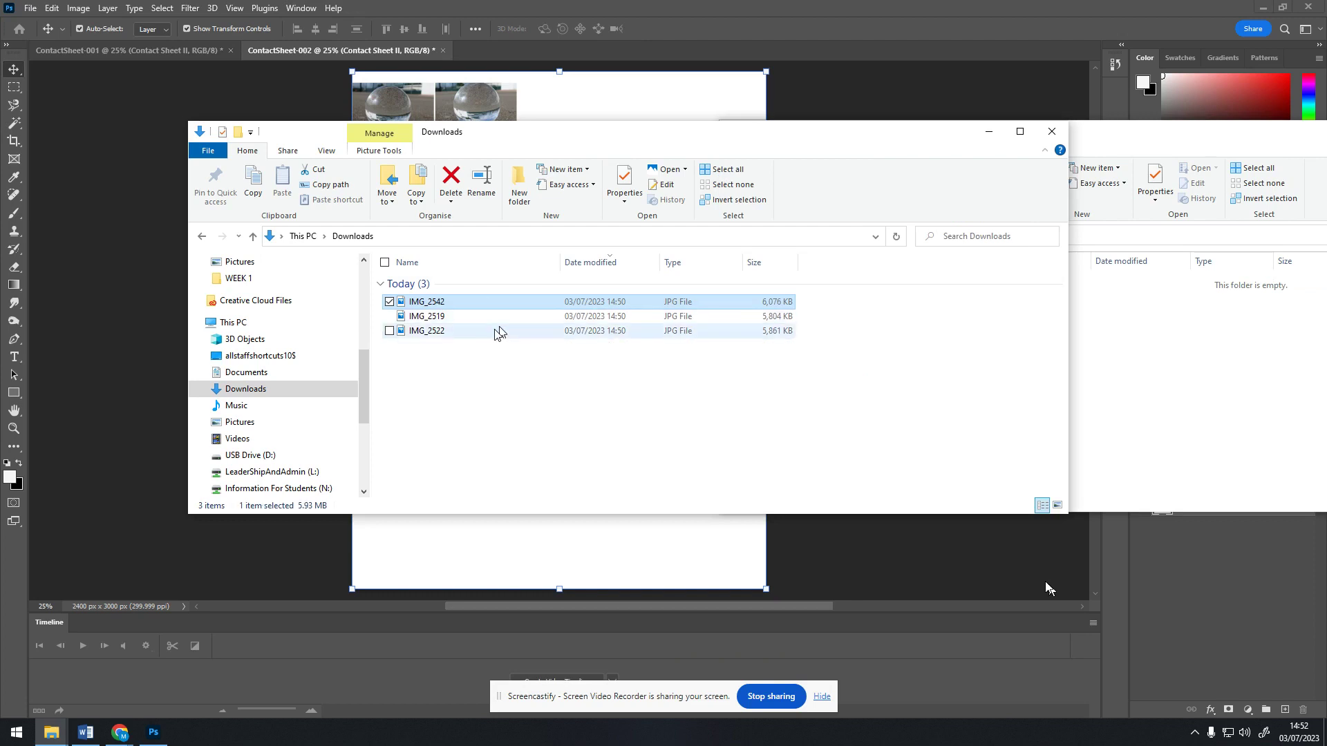
{"action": "left_click", "coordinate": [495, 331], "text": "shift"}
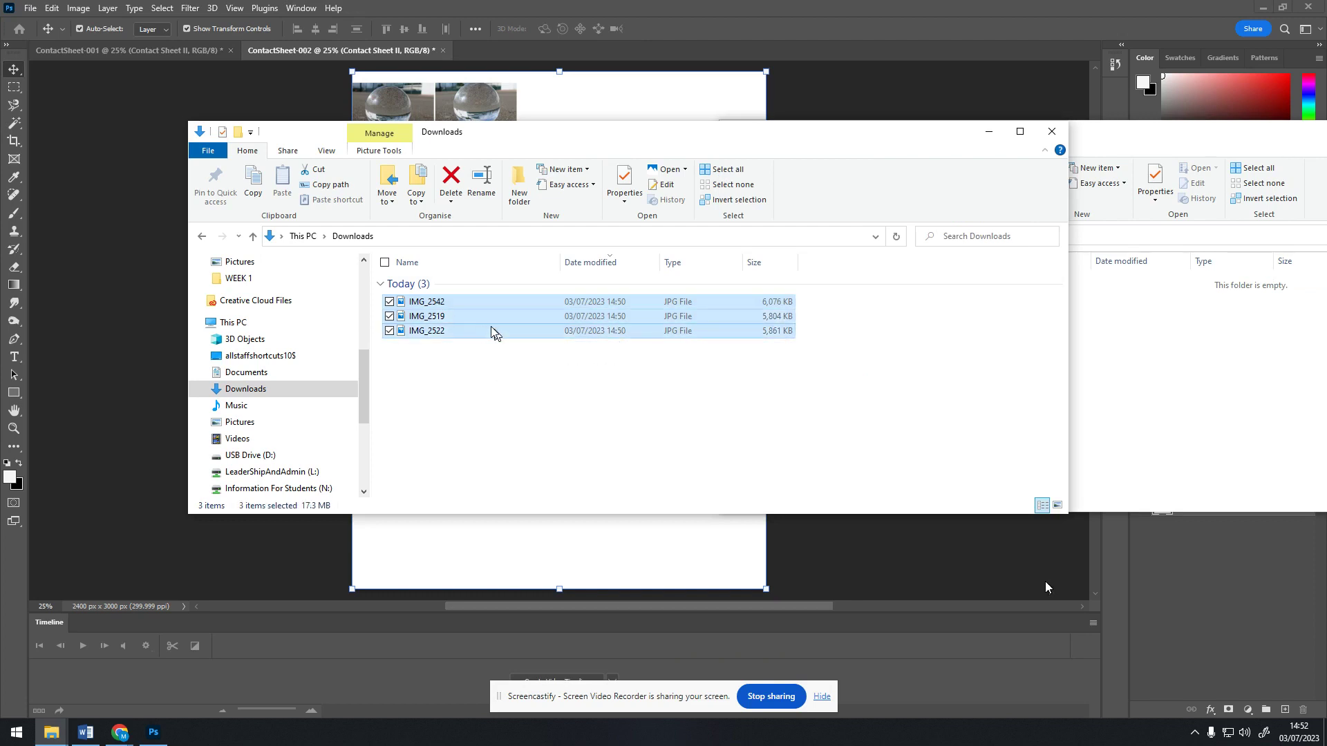
{"action": "left_click_drag", "start_coordinate": [494, 335], "coordinate": [1154, 352]}
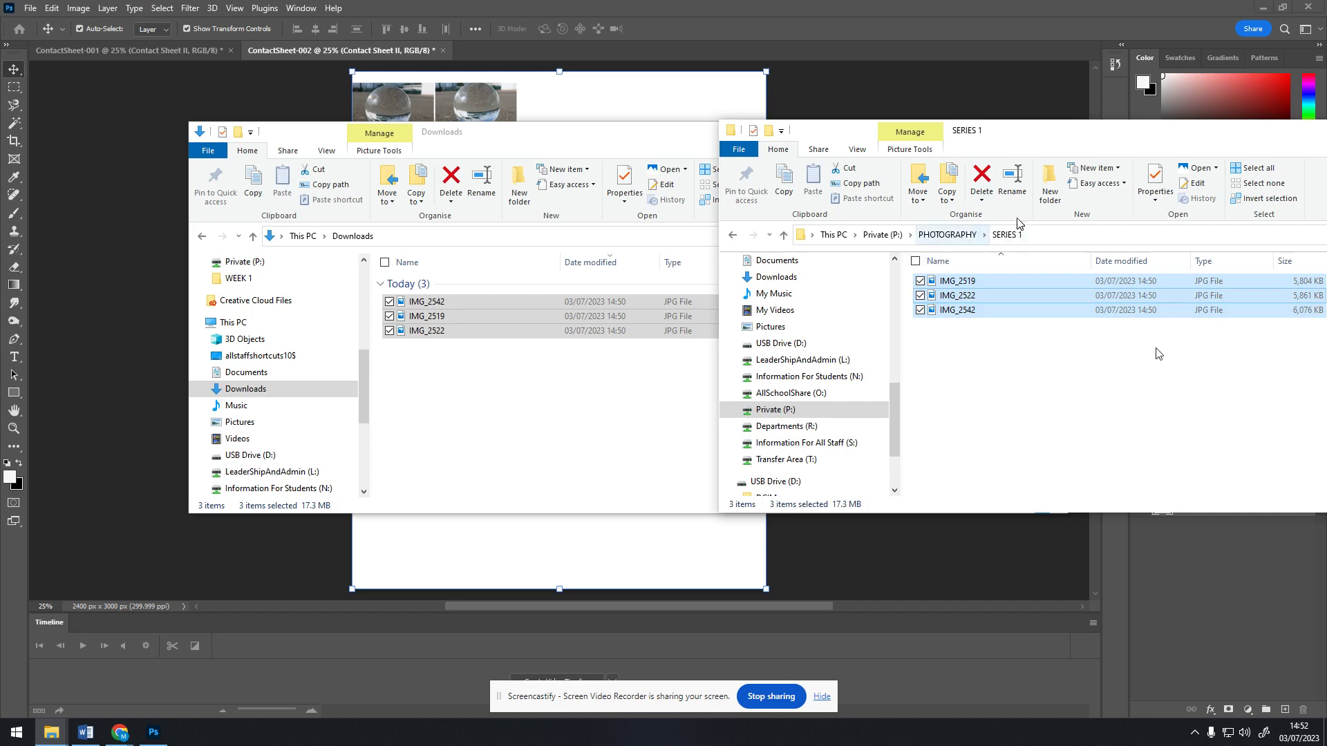
{"action": "left_click", "coordinate": [461, 138]}
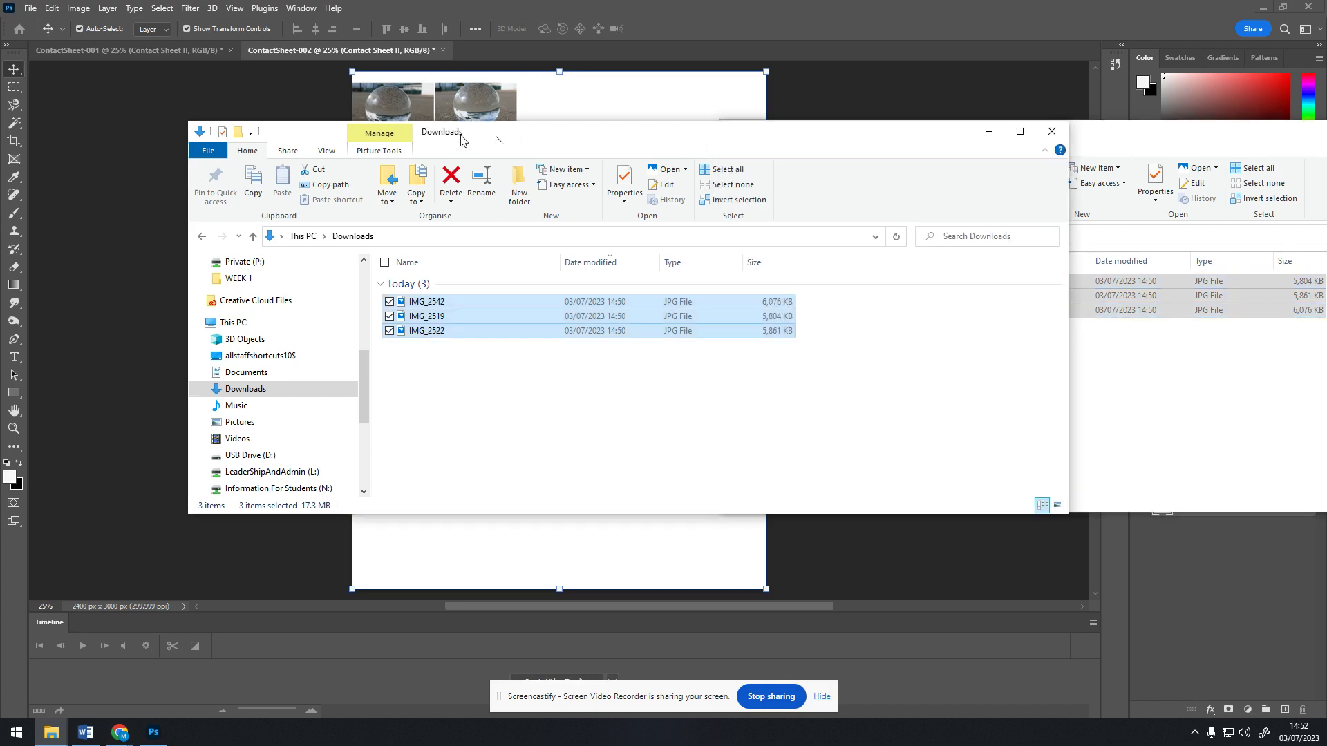
{"action": "left_click", "coordinate": [1051, 132]}
Open IMG_2519 from the PHOTOGRAPHY/SERIES 1 folder on the Private (P:) drive.
{"action": "left_click", "coordinate": [30, 9]}
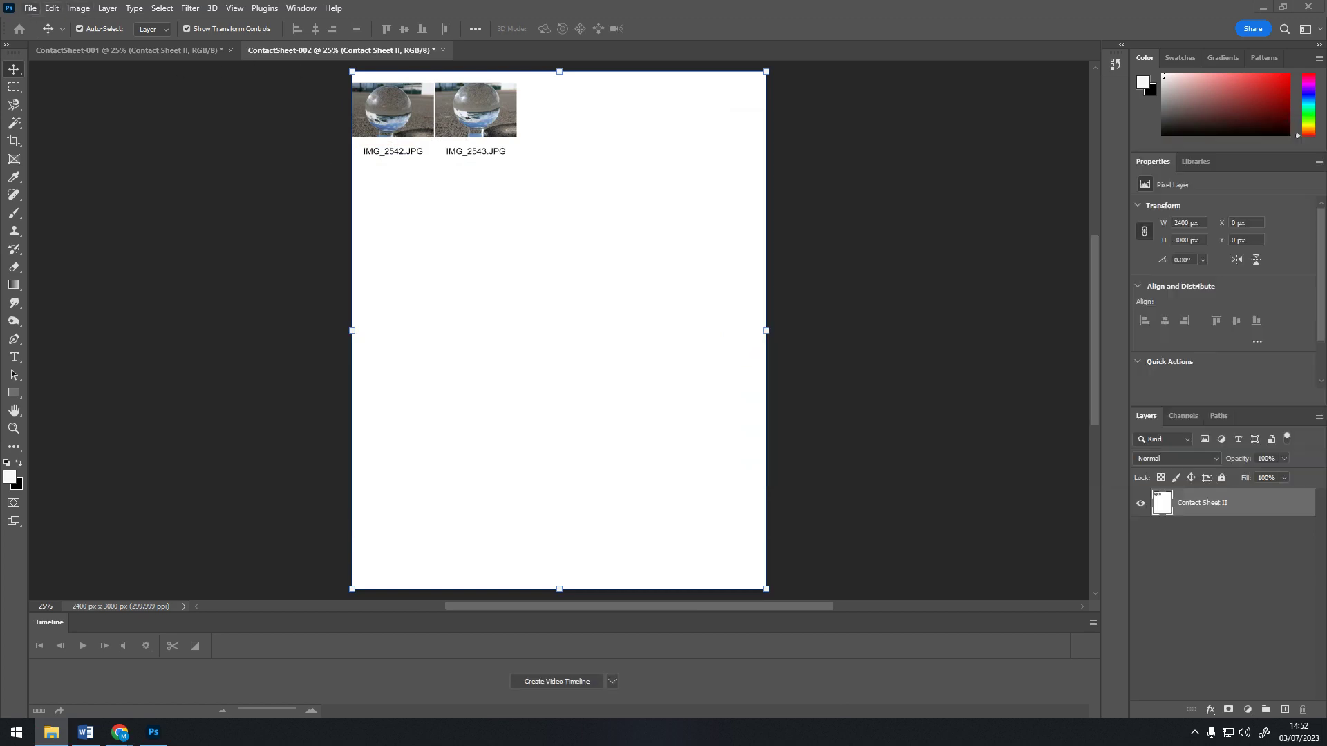
{"action": "left_click", "coordinate": [42, 36]}
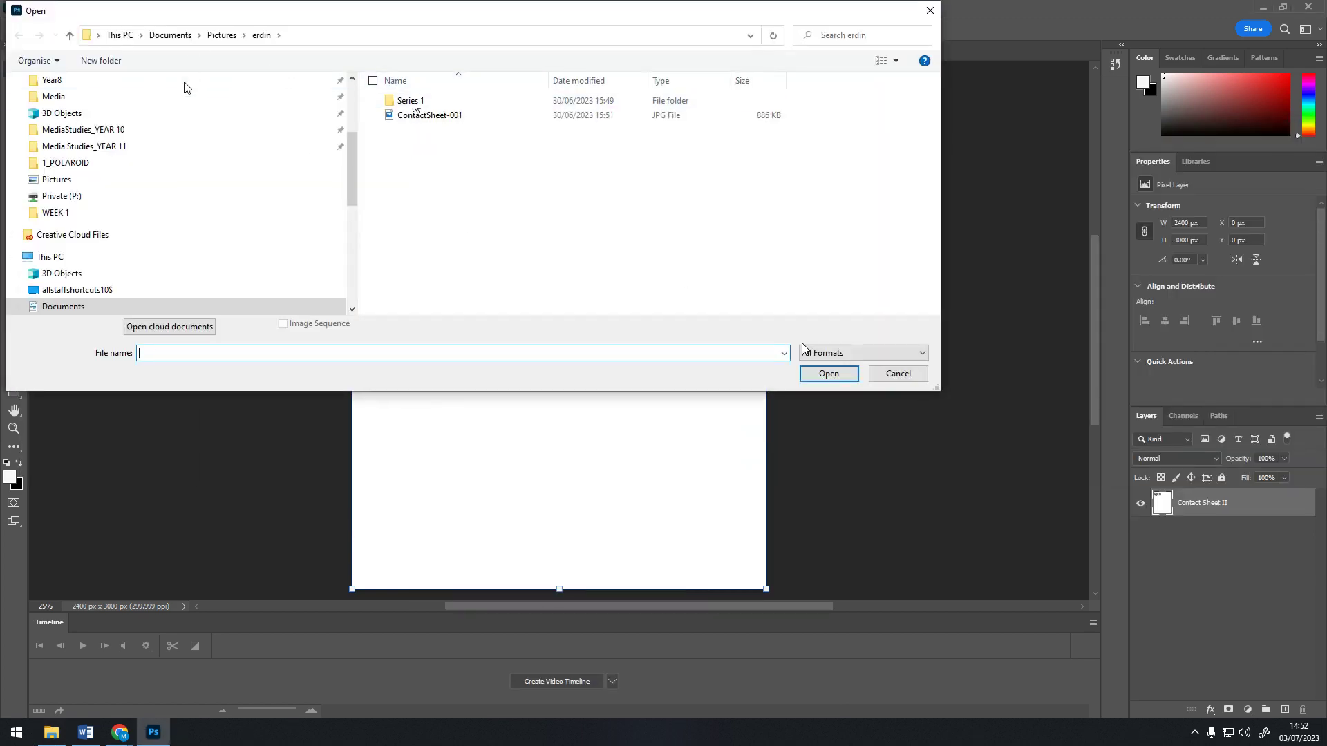
{"action": "scroll", "coordinate": [194, 125], "scroll_direction": "up", "scroll_amount": 3}
{"action": "scroll", "coordinate": [201, 172], "scroll_direction": "down", "scroll_amount": 8}
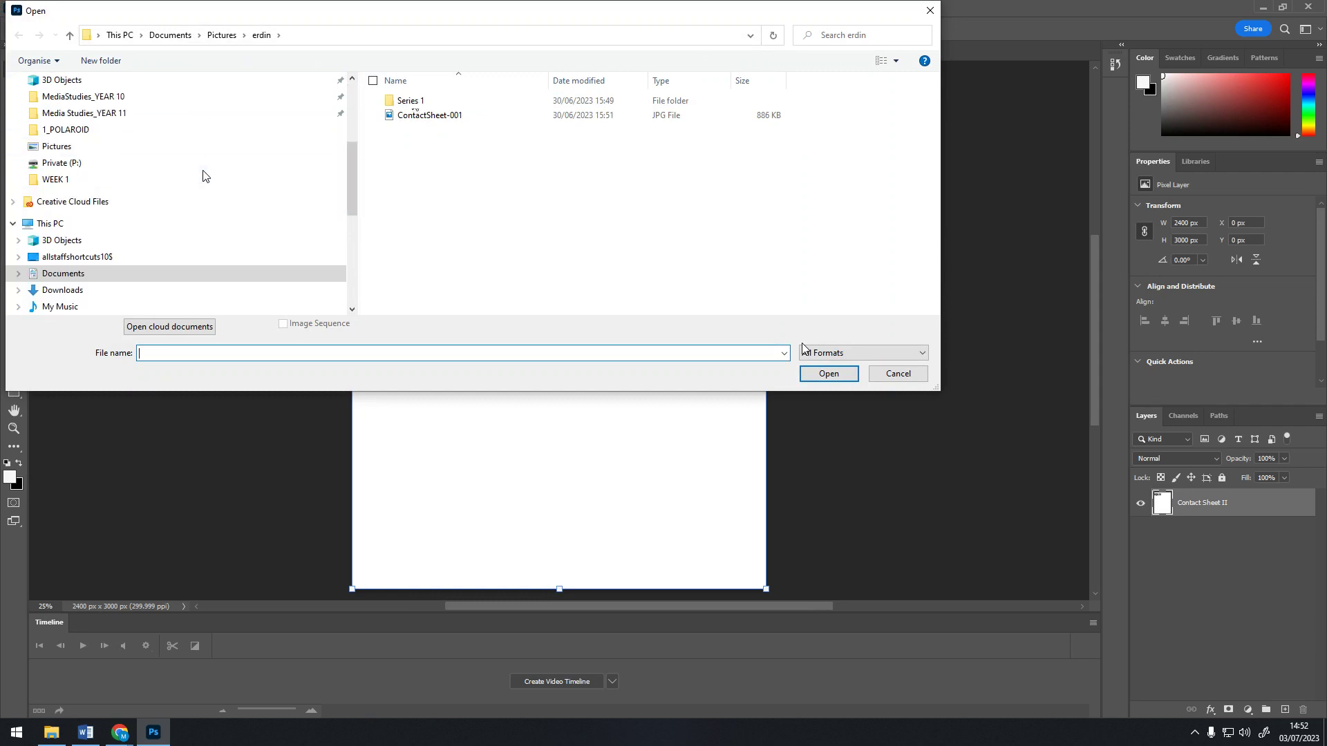
{"action": "left_click", "coordinate": [90, 284]}
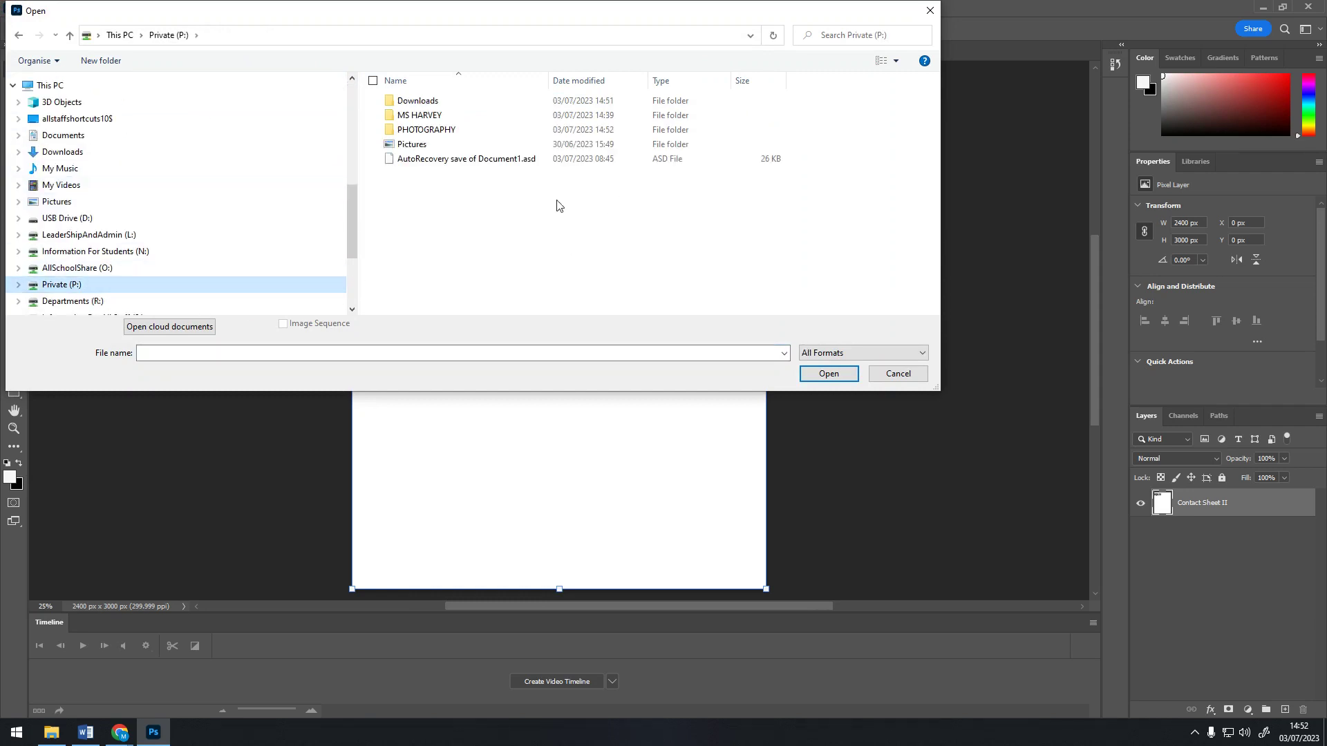
{"action": "double_click", "coordinate": [520, 130]}
{"action": "double_click", "coordinate": [407, 114]}
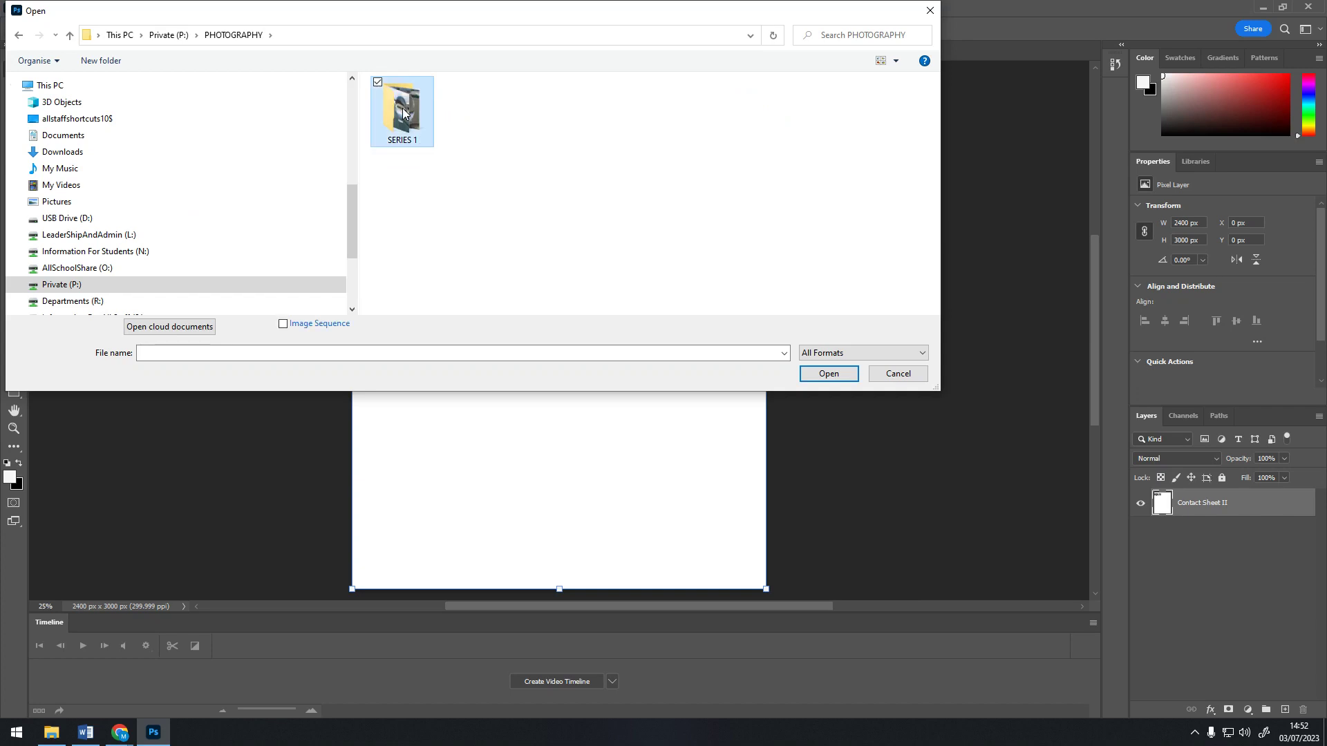
{"action": "double_click", "coordinate": [411, 100]}
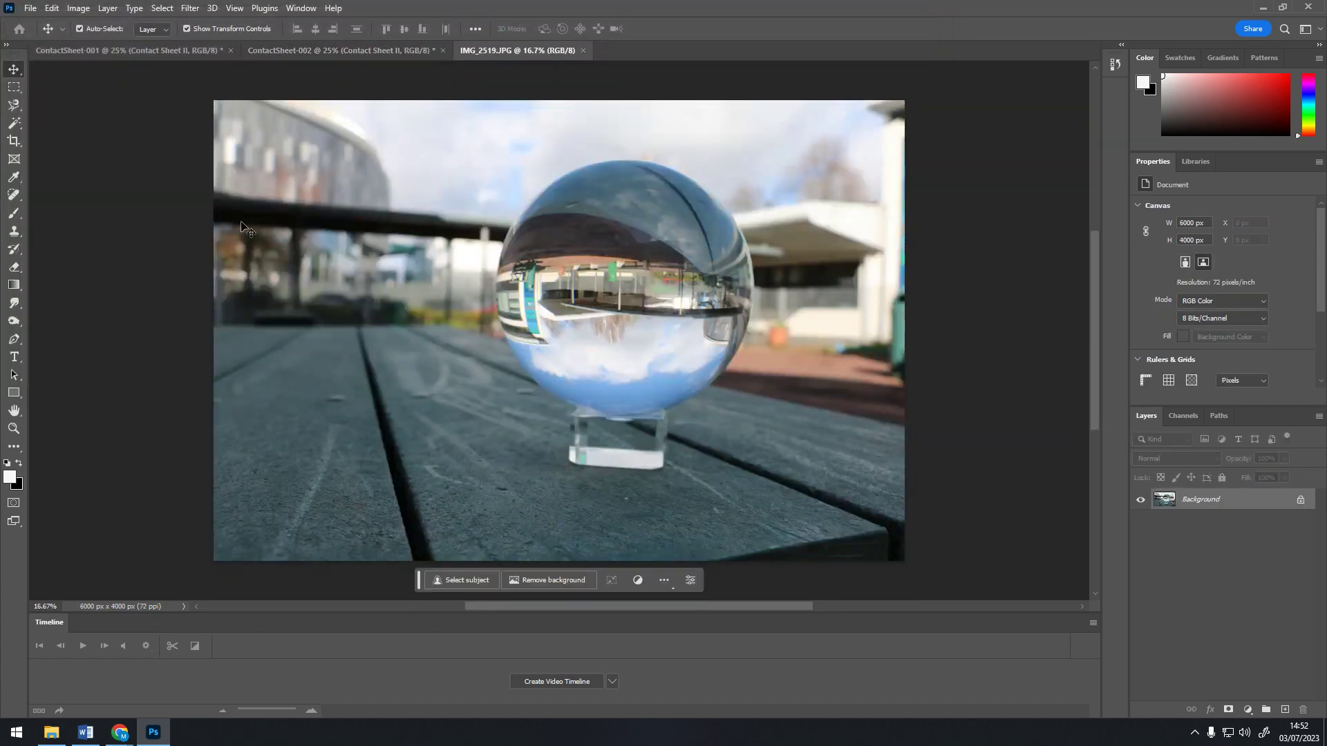
Crop the photo to about 5400 x 3592 px, trimming its right and bottom edges.
{"action": "left_click", "coordinate": [10, 142]}
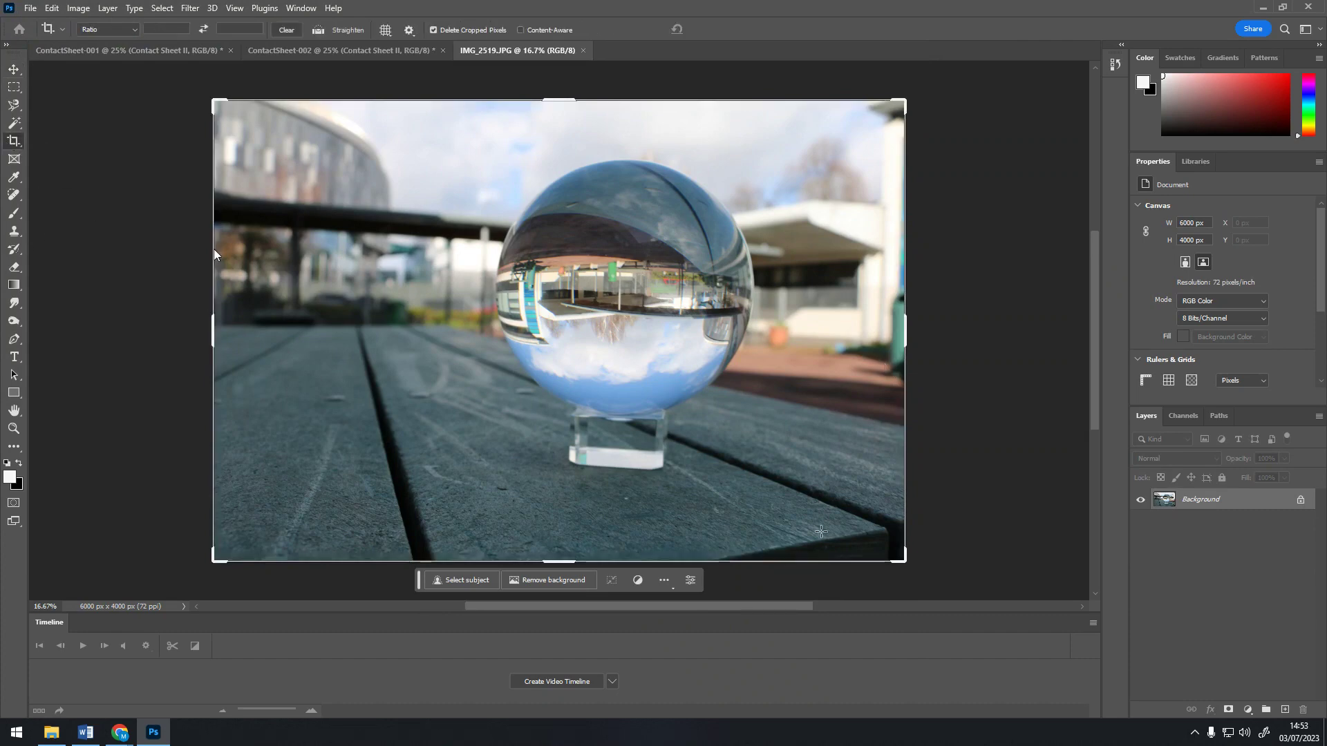
{"action": "left_click_drag", "start_coordinate": [902, 564], "coordinate": [872, 541]}
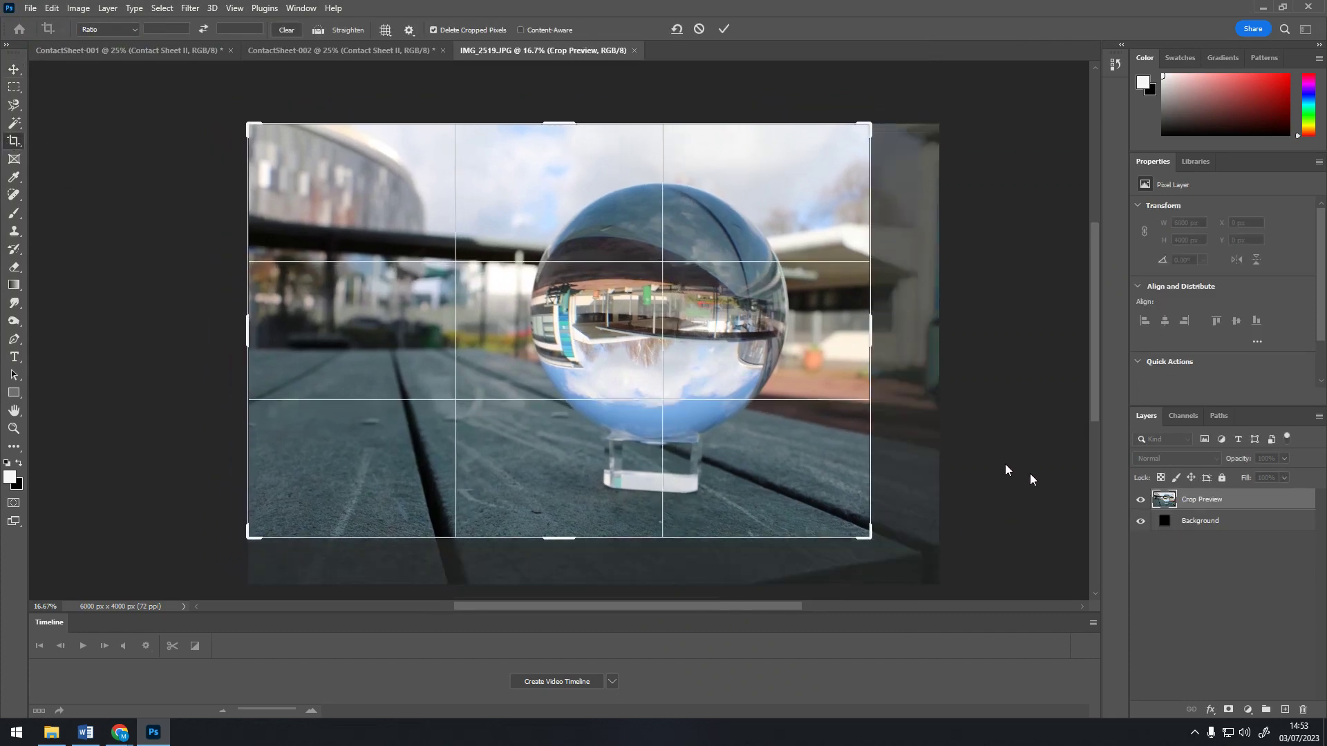
{"action": "key", "text": "Return"}
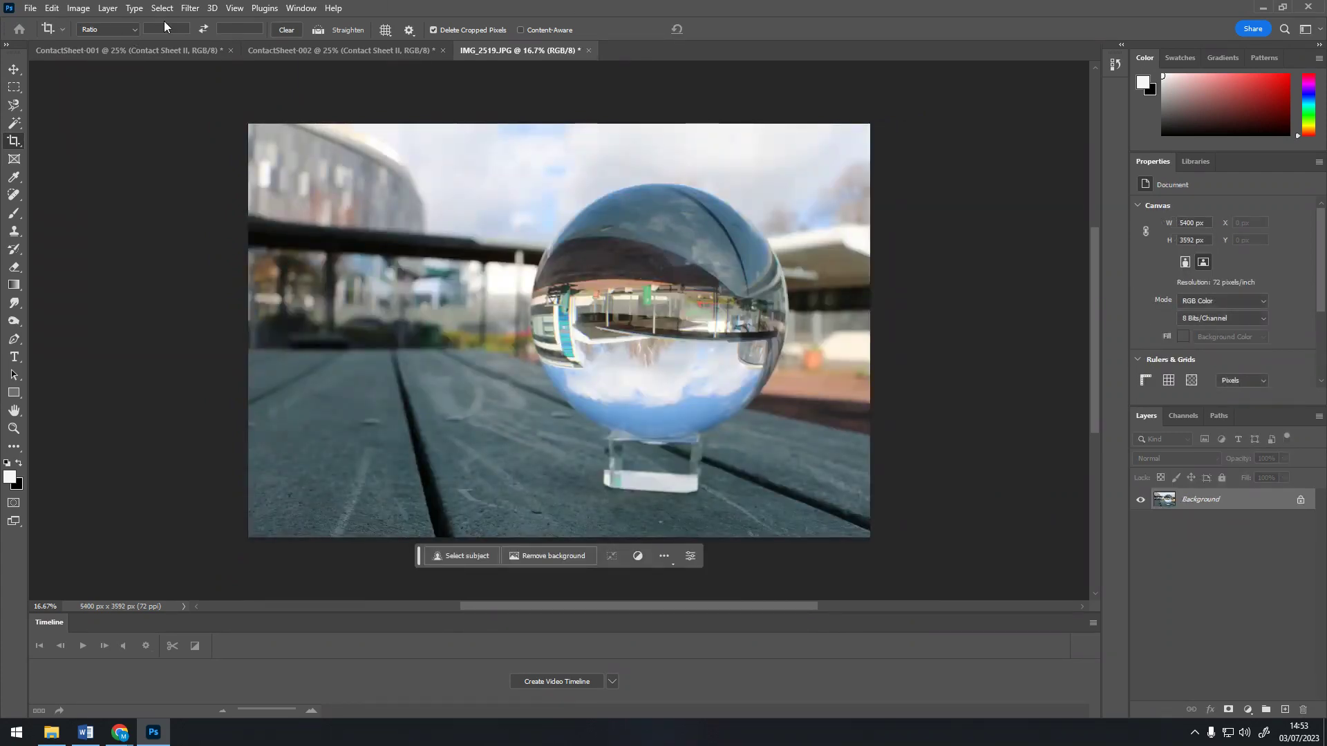
Save the cropped photo in the SERIES 1 folder as a JPEG named SERIES 1_1 at quality 12.
{"action": "left_click", "coordinate": [31, 8]}
{"action": "left_click", "coordinate": [85, 182]}
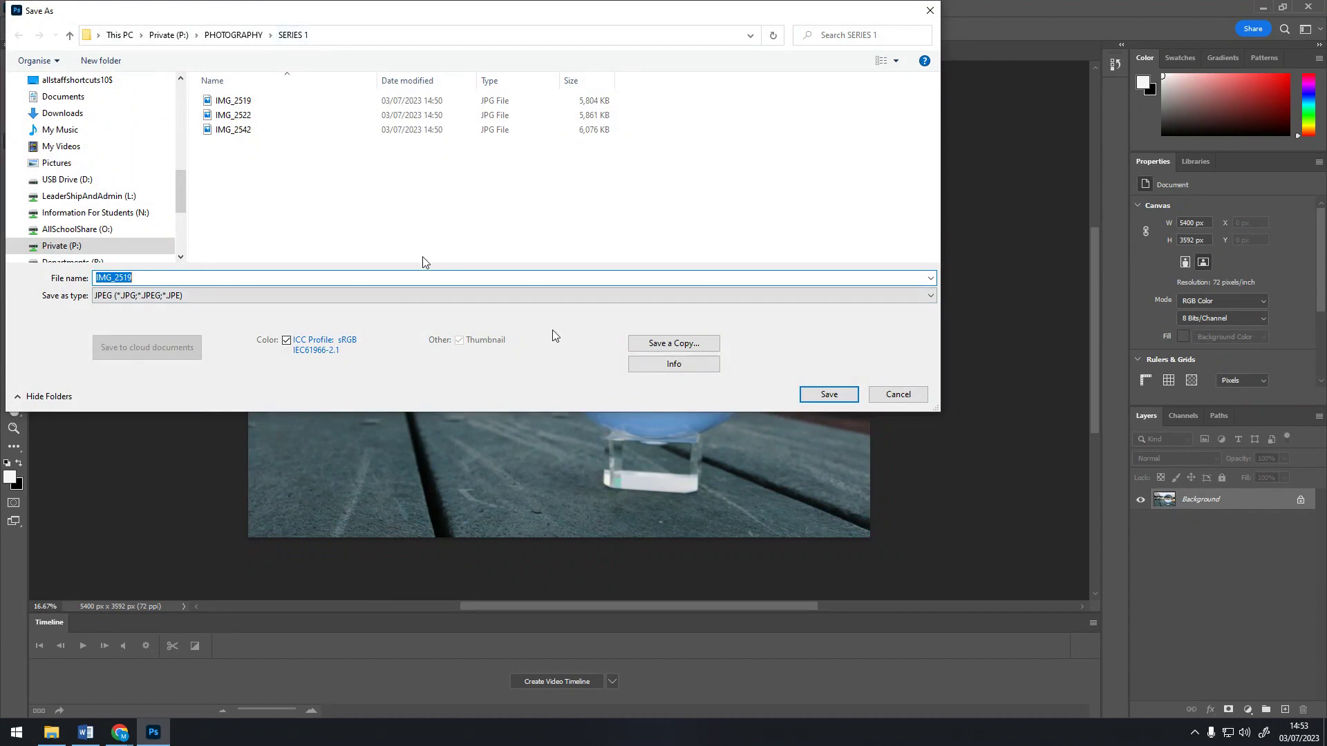
{"action": "left_click", "coordinate": [404, 296]}
{"action": "left_click", "coordinate": [163, 367]}
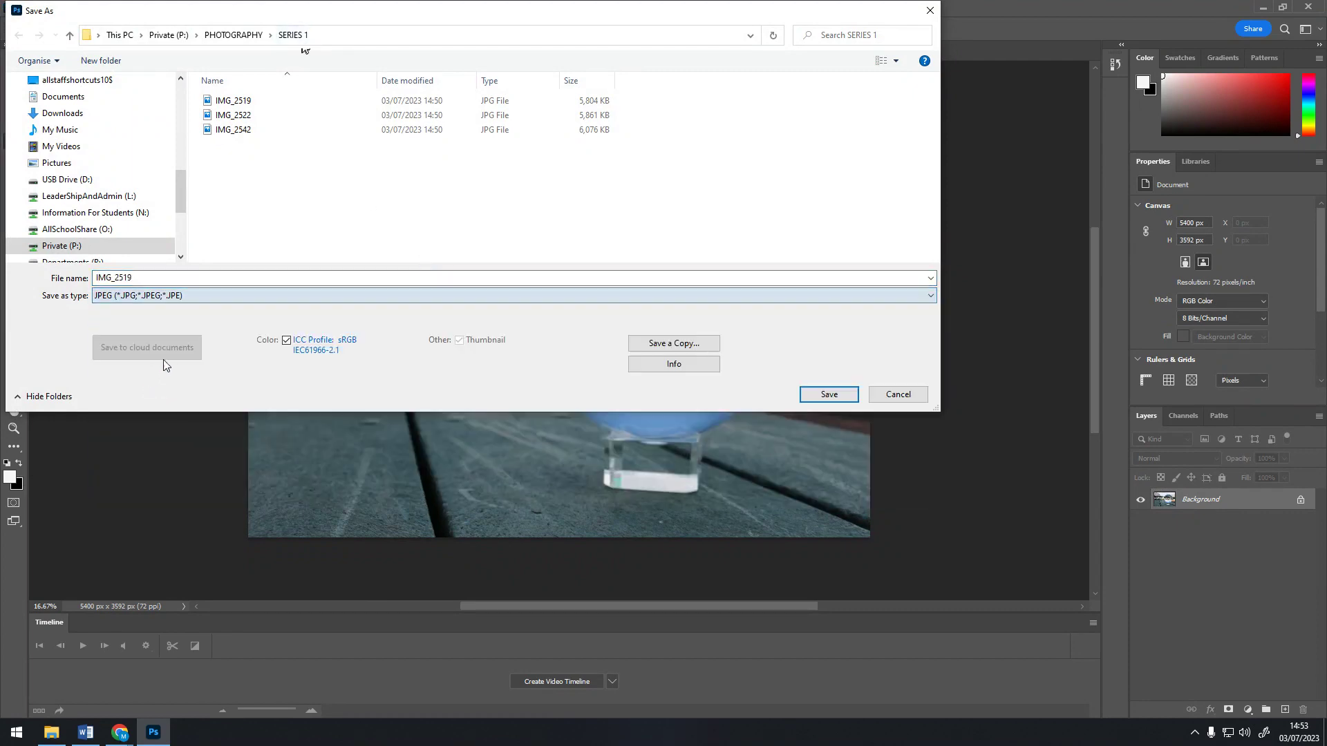
{"action": "type", "text": "S"}
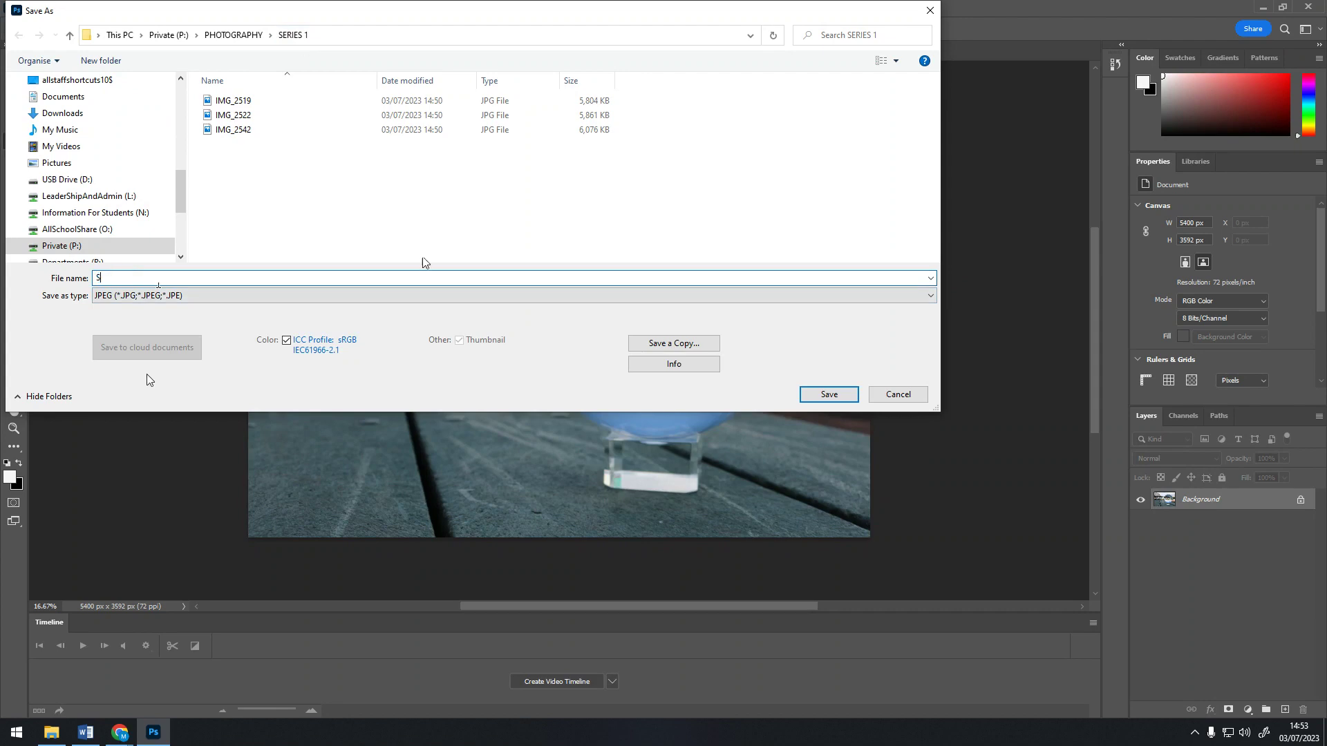
{"action": "type", "text": "ERIES 1_1"}
{"action": "key", "text": "Return"}
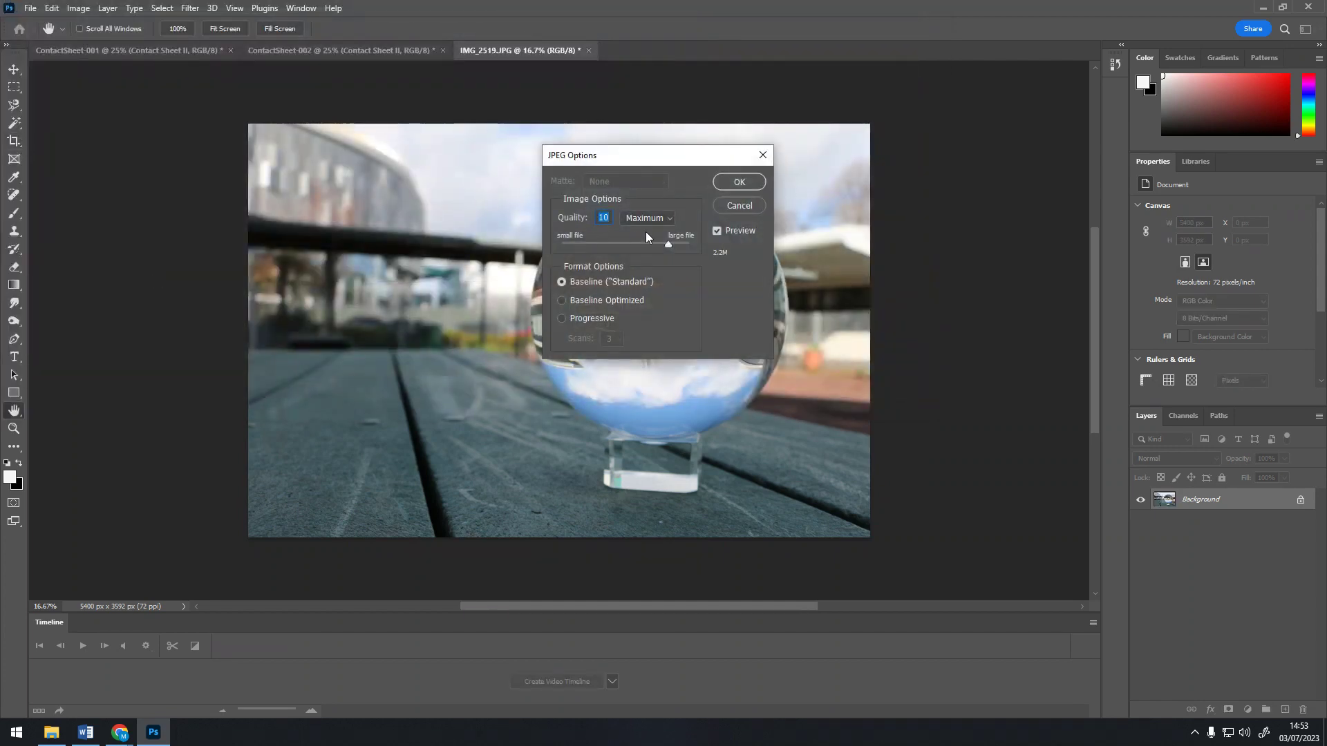
{"action": "left_click_drag", "start_coordinate": [668, 243], "coordinate": [710, 243]}
{"action": "left_click", "coordinate": [739, 182]}
{"action": "key", "text": "c"}
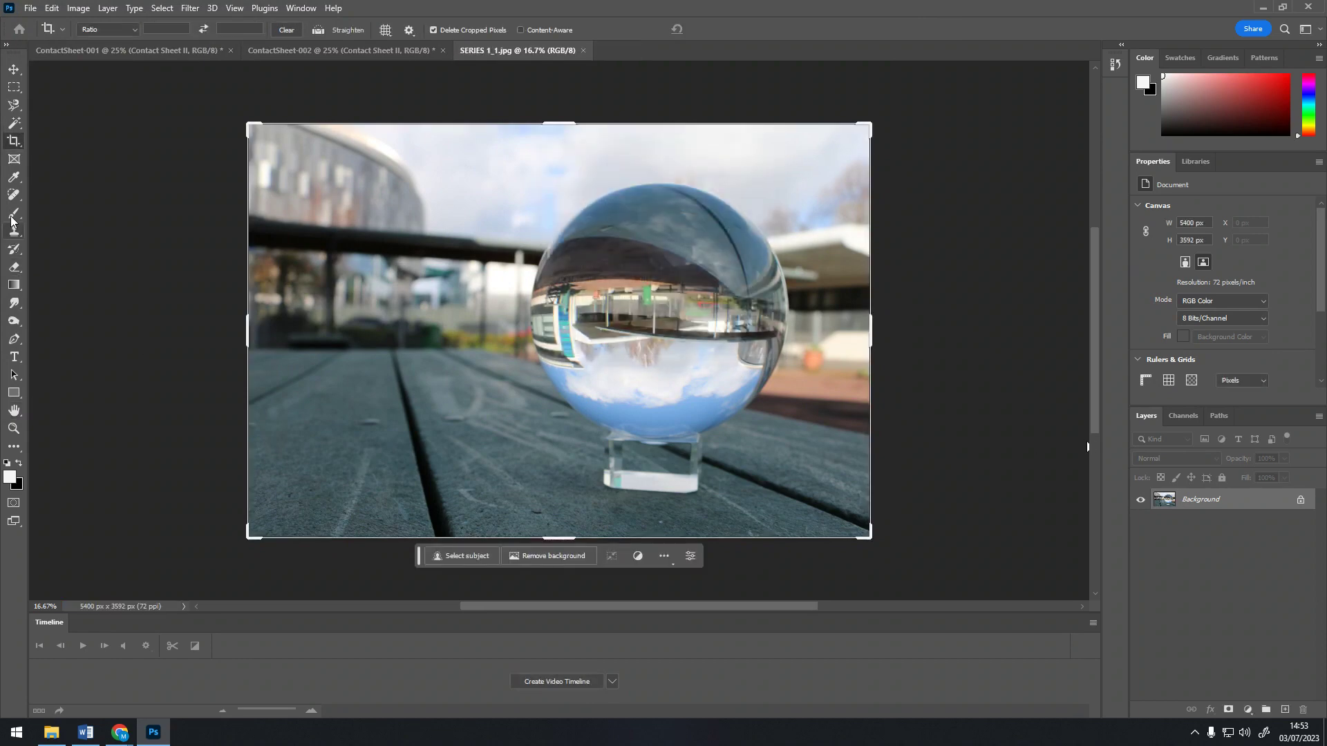
Add a new empty layer above the background and flatten the image into a single layer.
{"action": "left_click", "coordinate": [103, 7]}
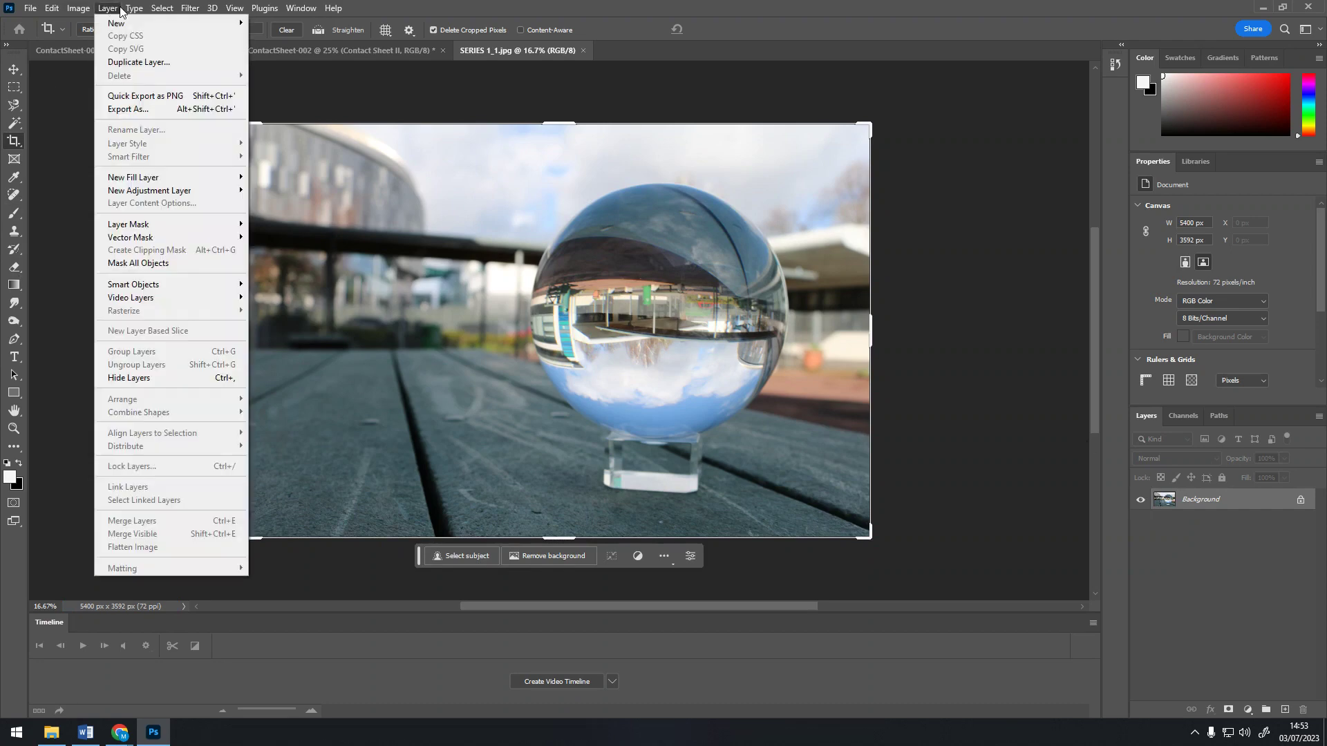
{"action": "mouse_move", "coordinate": [118, 22]}
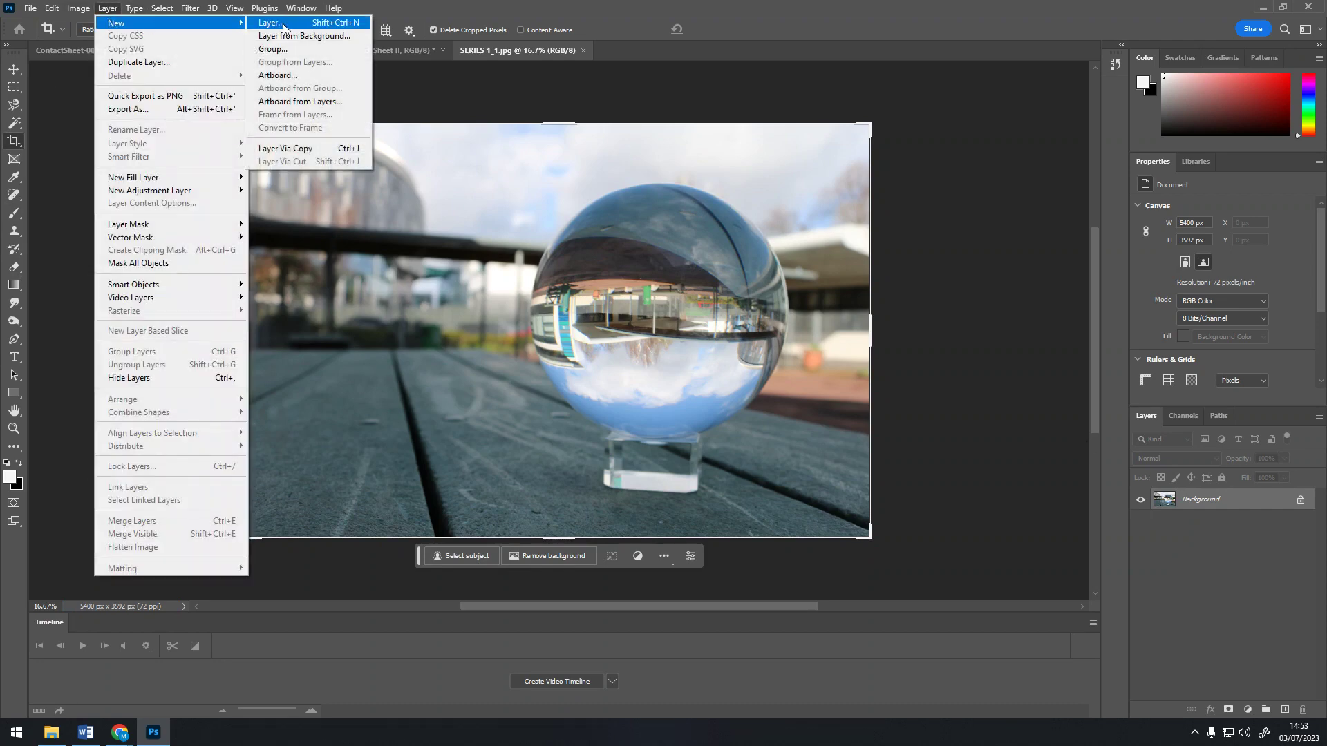
{"action": "left_click", "coordinate": [276, 23]}
{"action": "left_click", "coordinate": [774, 210]}
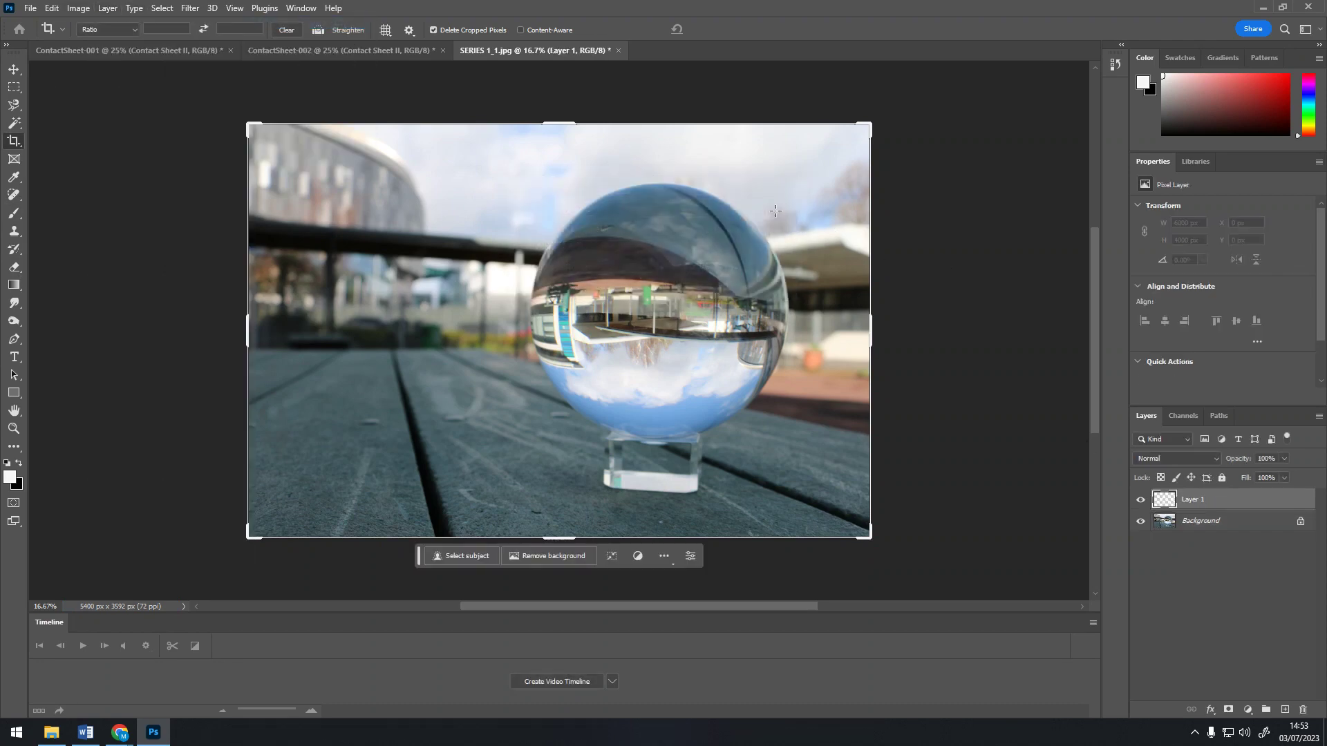
{"action": "left_click", "coordinate": [108, 8]}
{"action": "left_click", "coordinate": [131, 547]}
Save the flattened image over the existing SERIES 1_1 JPEG in the SERIES 1 folder at quality 12.
{"action": "left_click", "coordinate": [51, 8]}
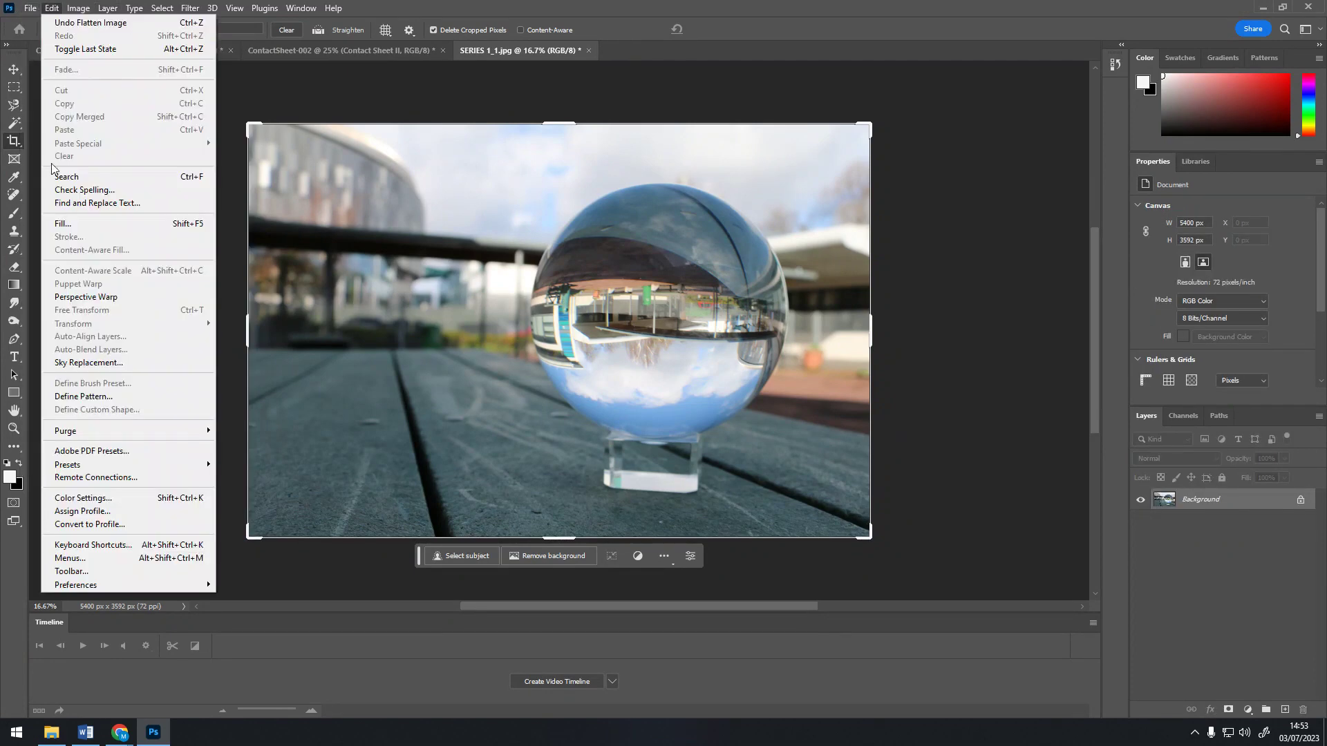
{"action": "mouse_move", "coordinate": [30, 8]}
{"action": "left_click", "coordinate": [49, 175]}
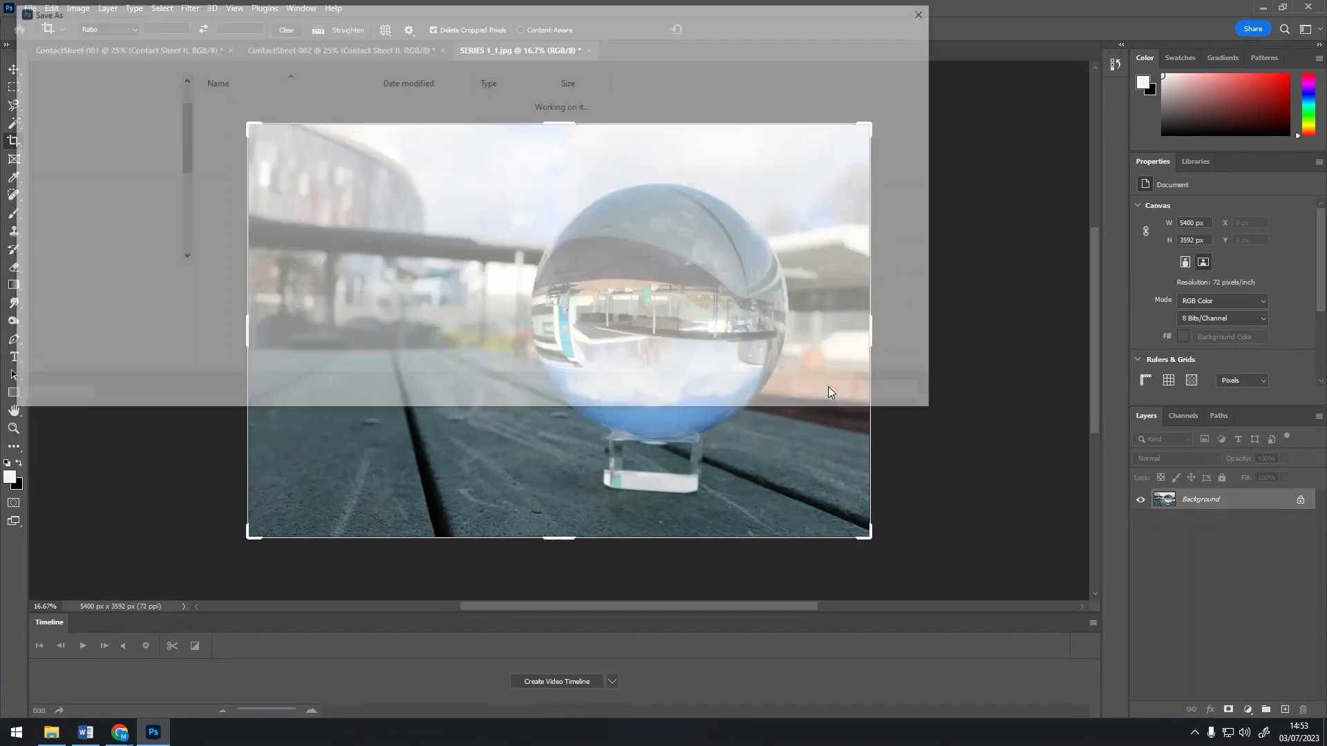
{"action": "left_click", "coordinate": [233, 144]}
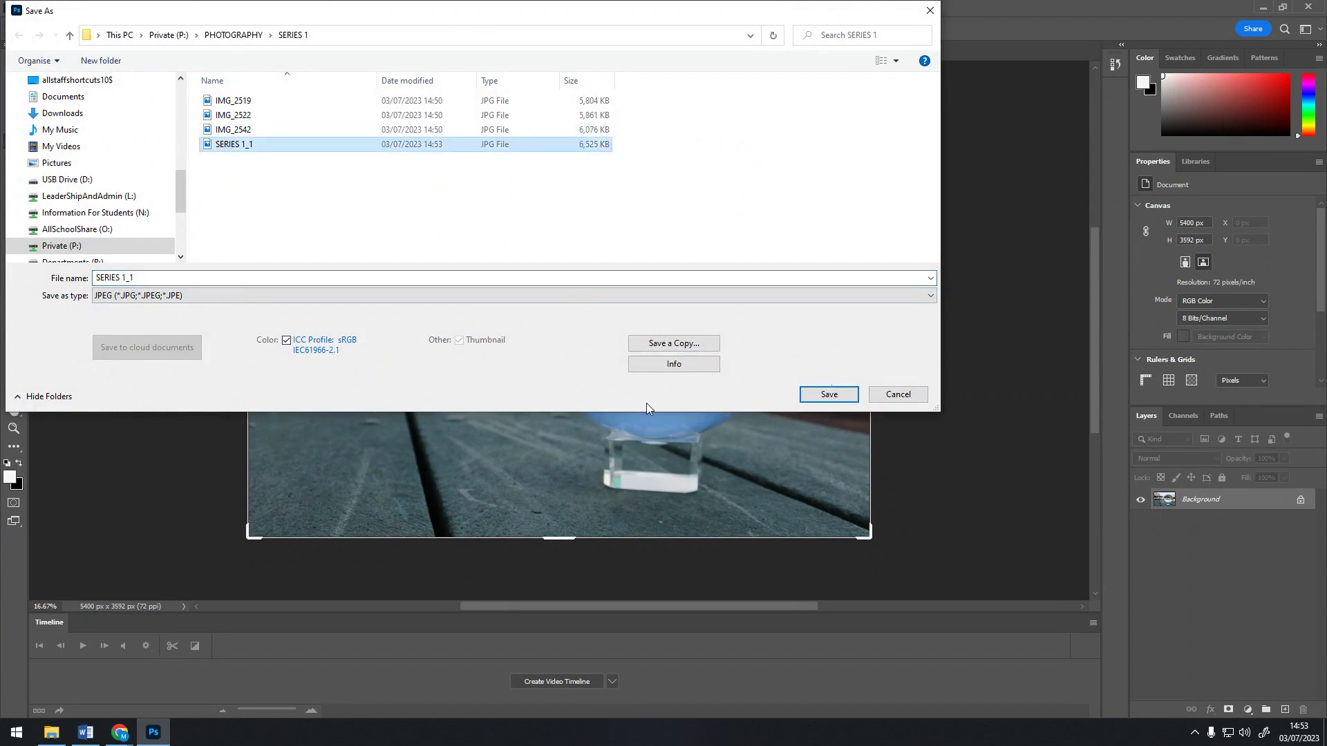
{"action": "left_click", "coordinate": [829, 393]}
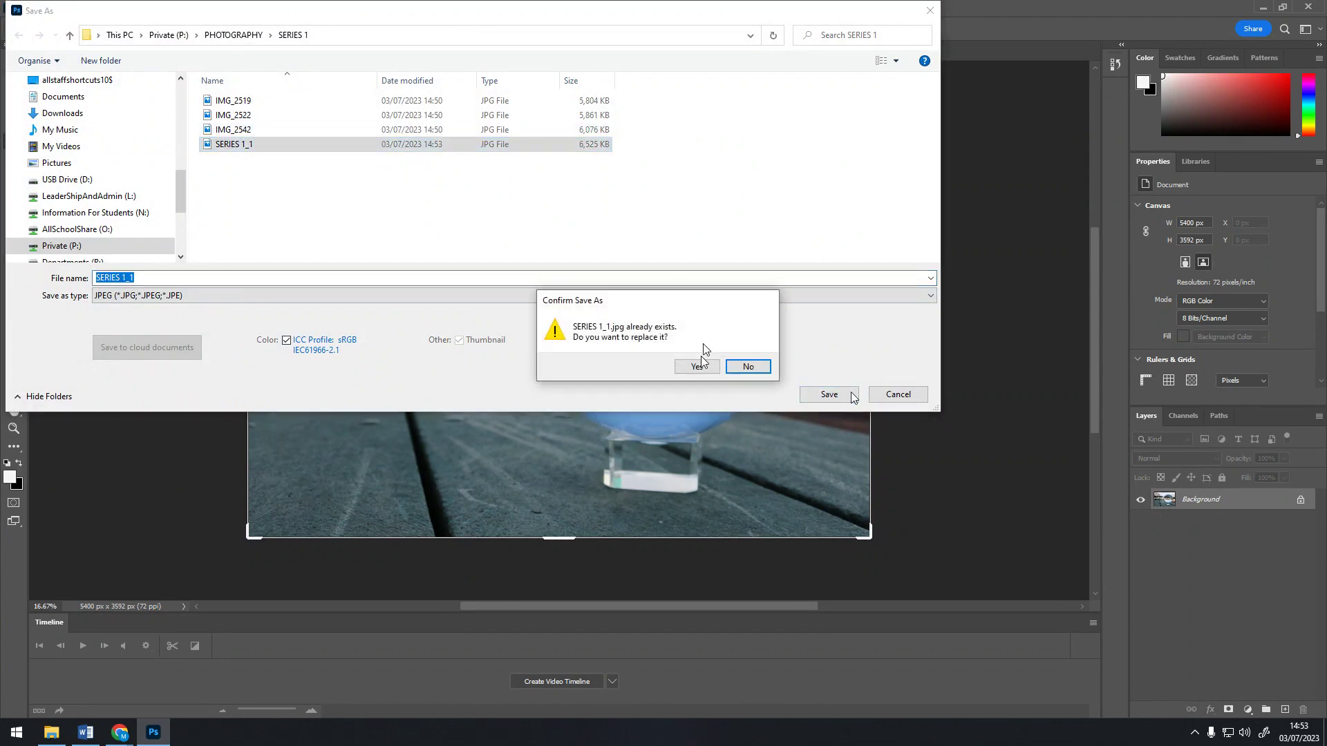
{"action": "left_click", "coordinate": [699, 365]}
{"action": "left_click", "coordinate": [734, 182]}
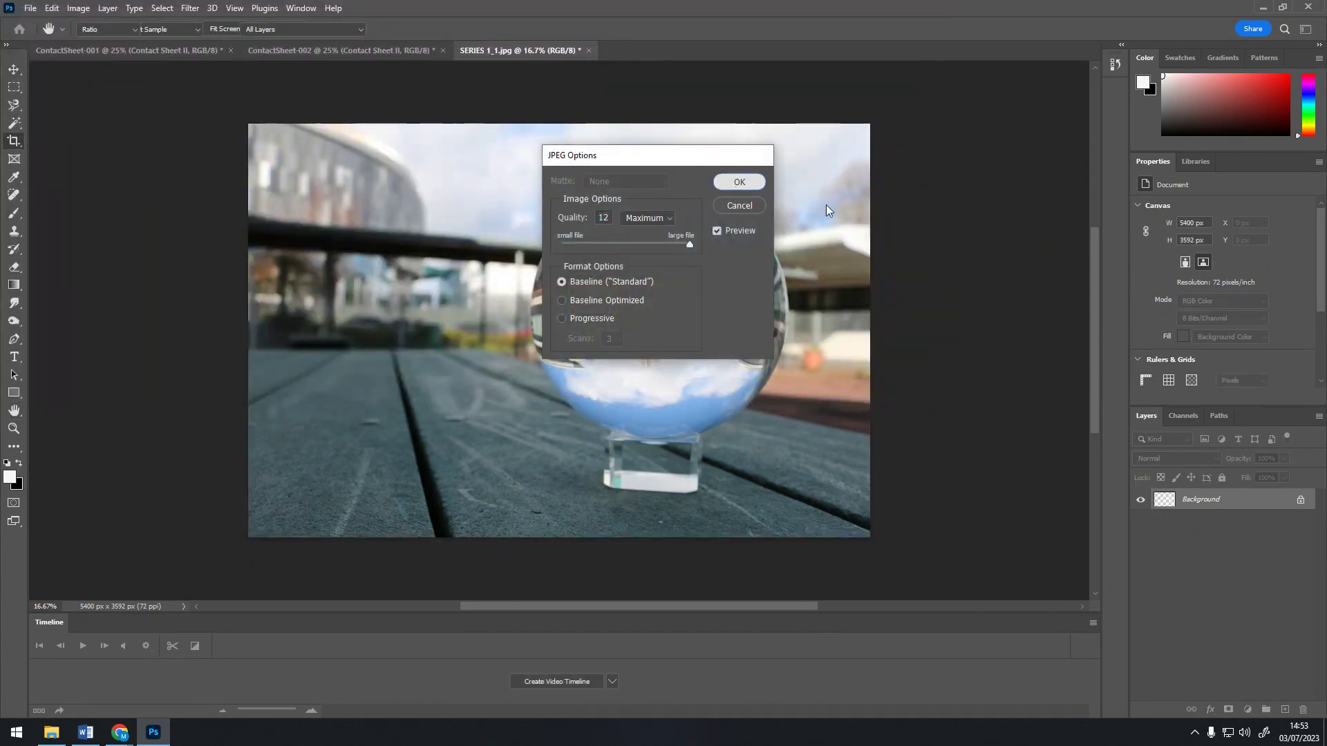
Switch to Google Drive in Chrome and open the SERIES 1 folder within the COMPONENT 1 portfolio folder.
{"action": "mouse_move", "coordinate": [121, 733]}
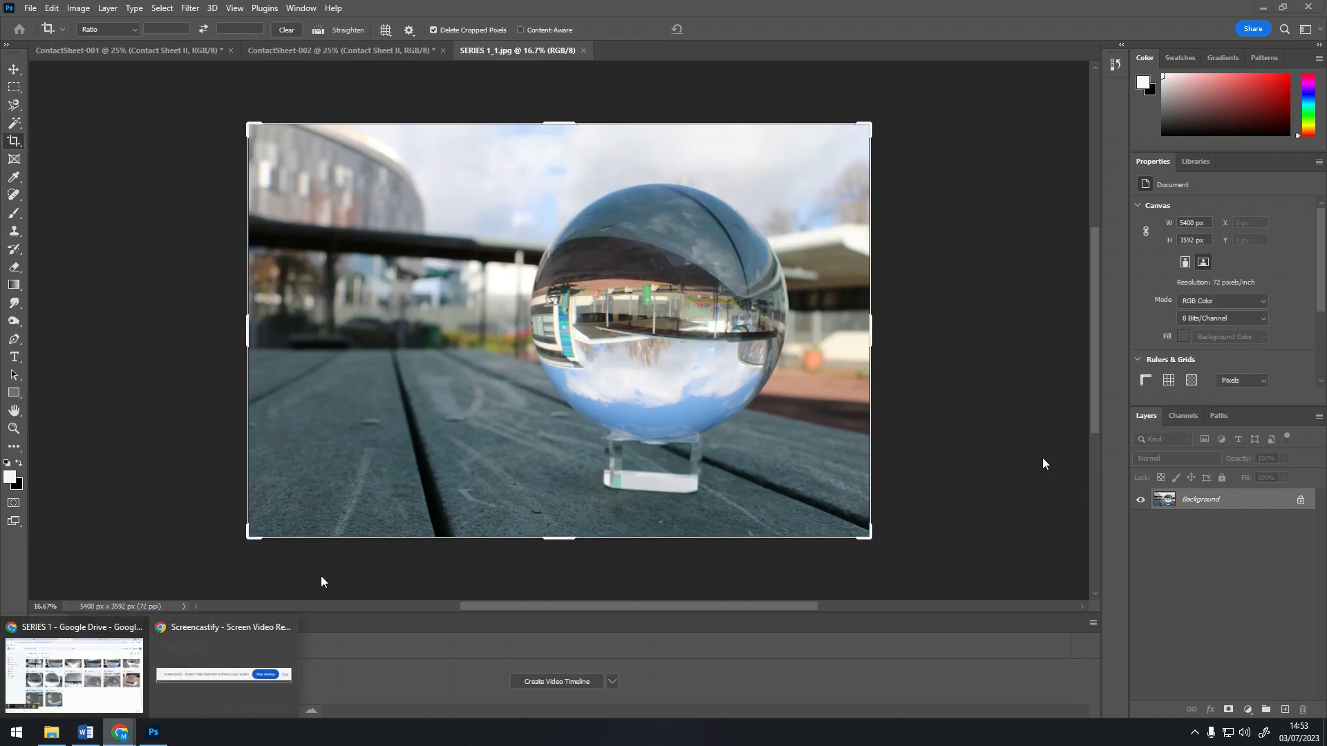
{"action": "left_click", "coordinate": [118, 709]}
{"action": "scroll", "coordinate": [629, 314], "scroll_direction": "up", "scroll_amount": 10}
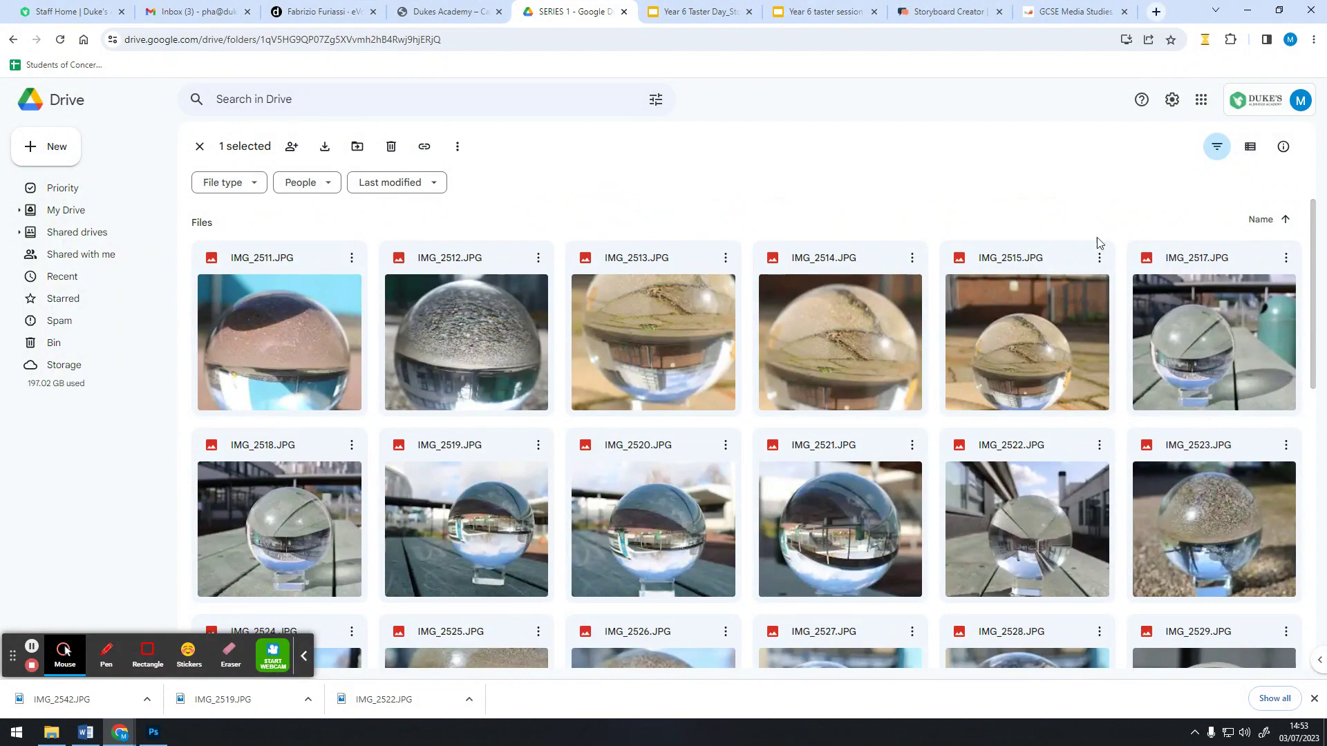
{"action": "left_click", "coordinate": [14, 39]}
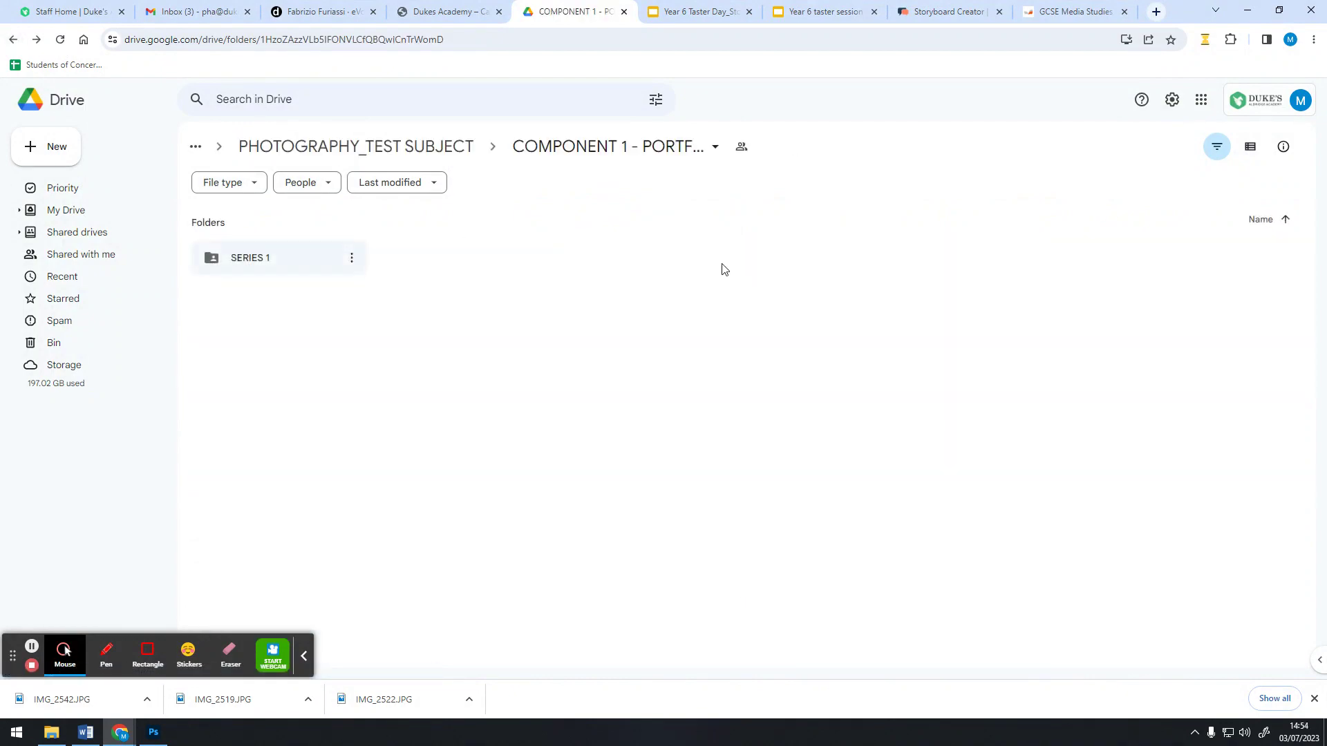
{"action": "double_click", "coordinate": [250, 259]}
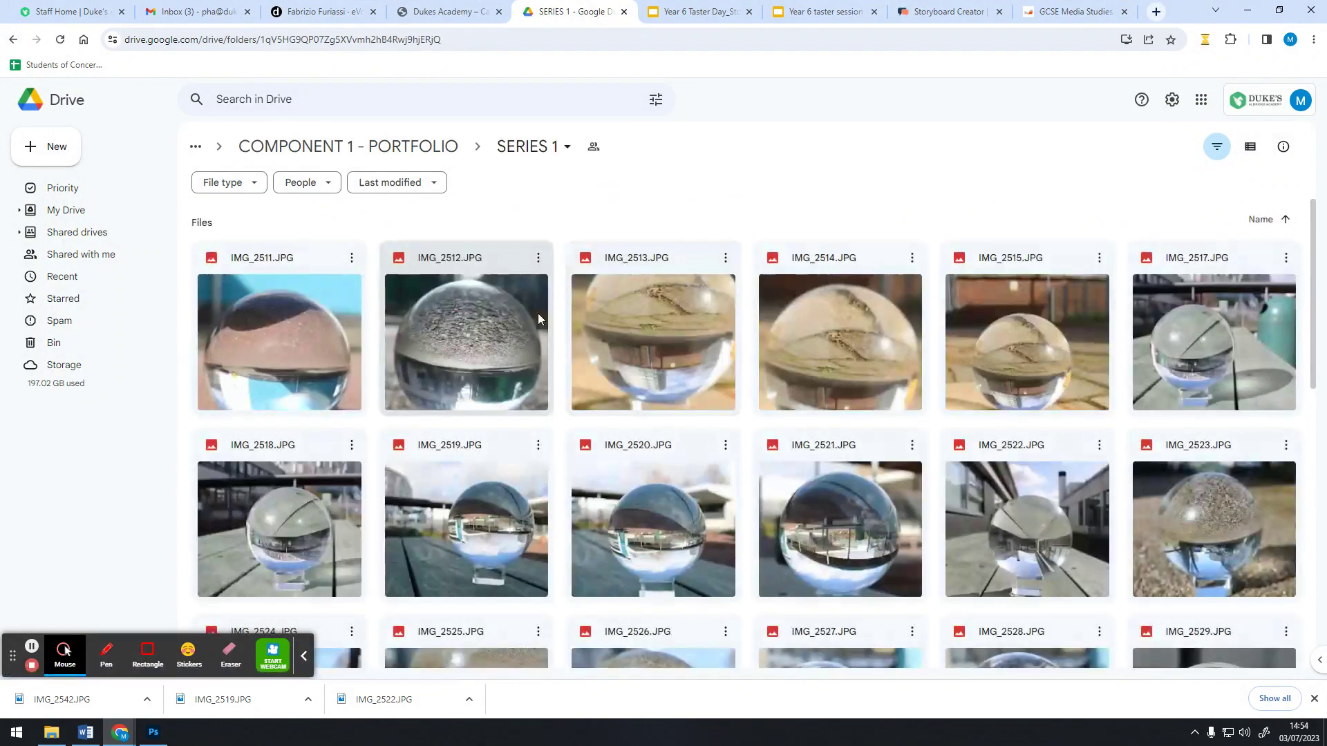
Create a folder named EDITS inside the Drive SERIES 1 folder and open it.
{"action": "left_click", "coordinate": [46, 151]}
{"action": "left_click", "coordinate": [72, 145]}
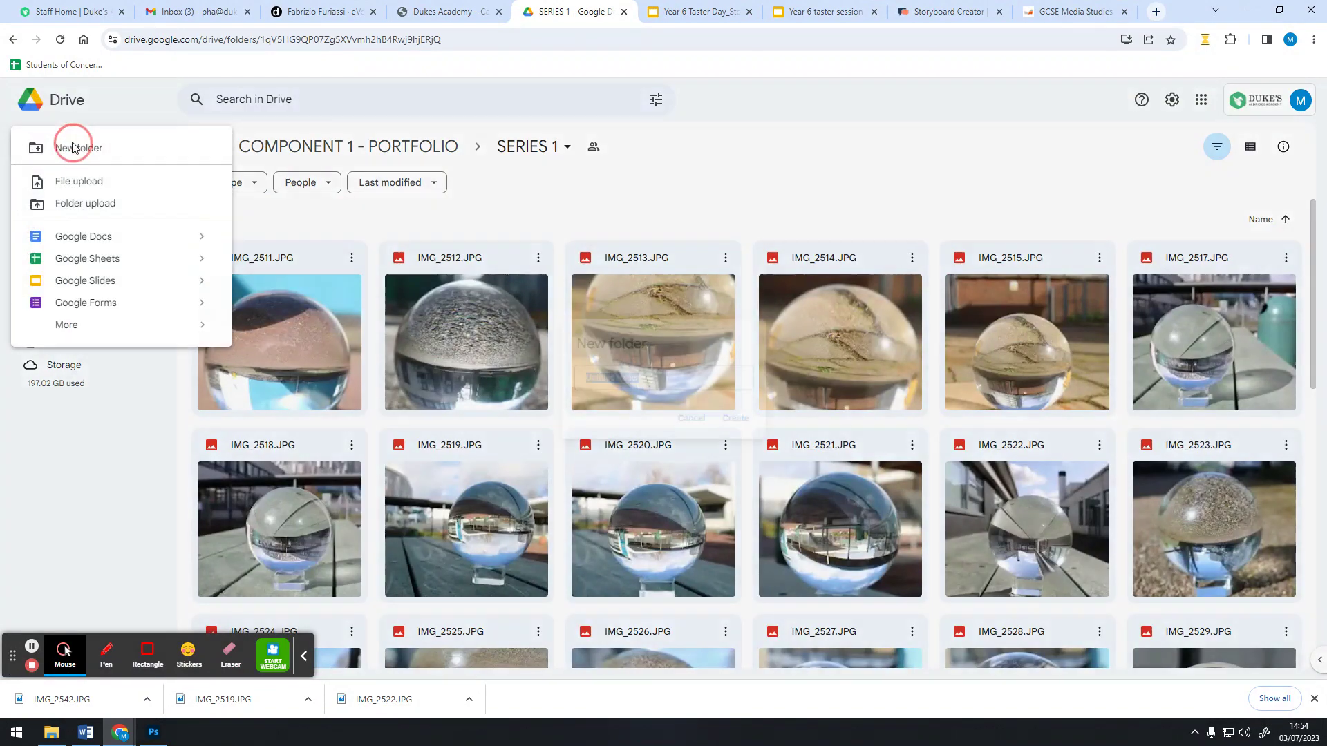
{"action": "type", "text": "EDITS"}
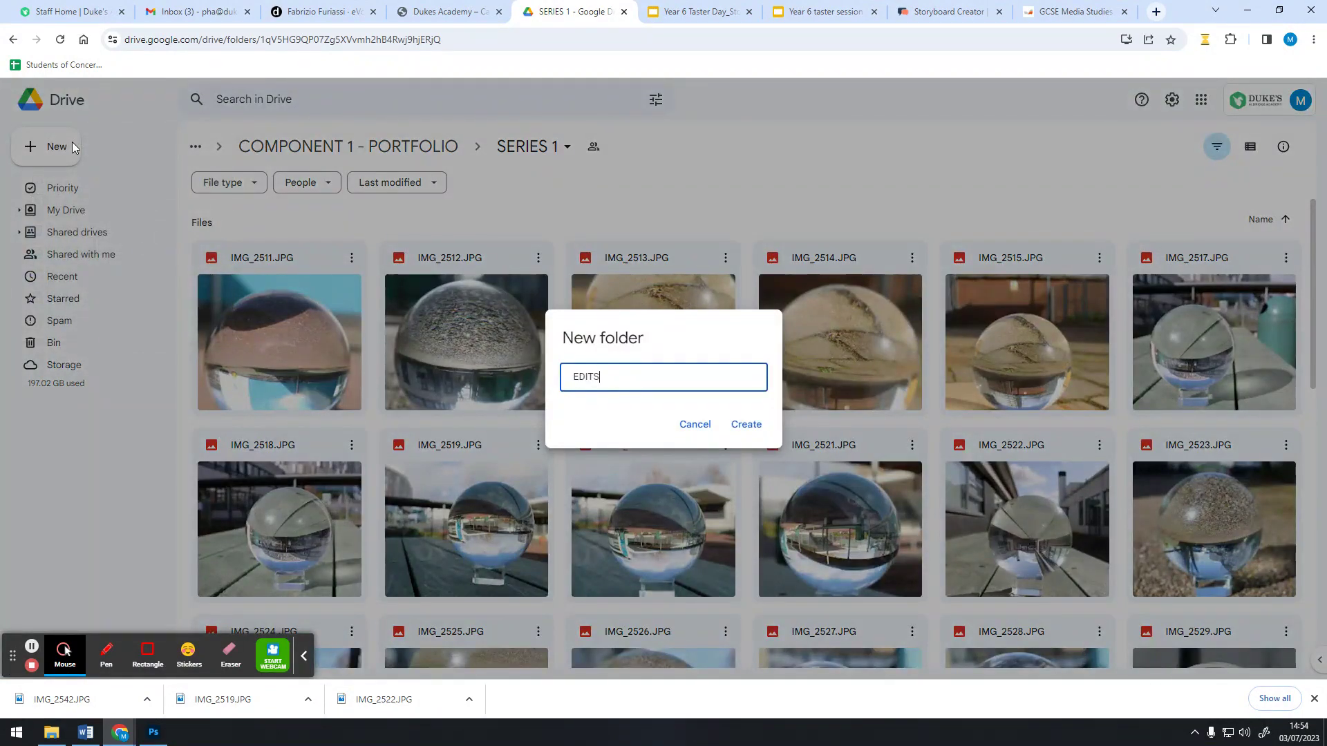
{"action": "key", "text": "Return"}
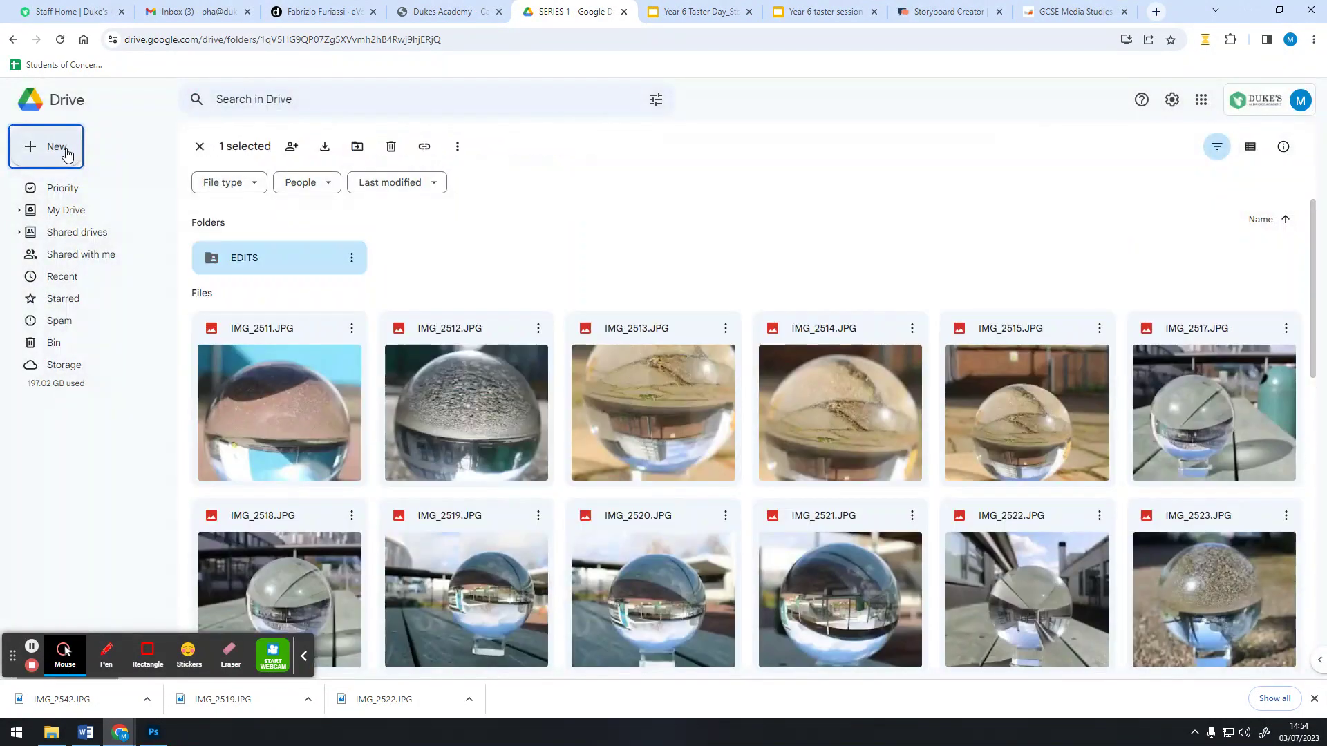
{"action": "double_click", "coordinate": [282, 252]}
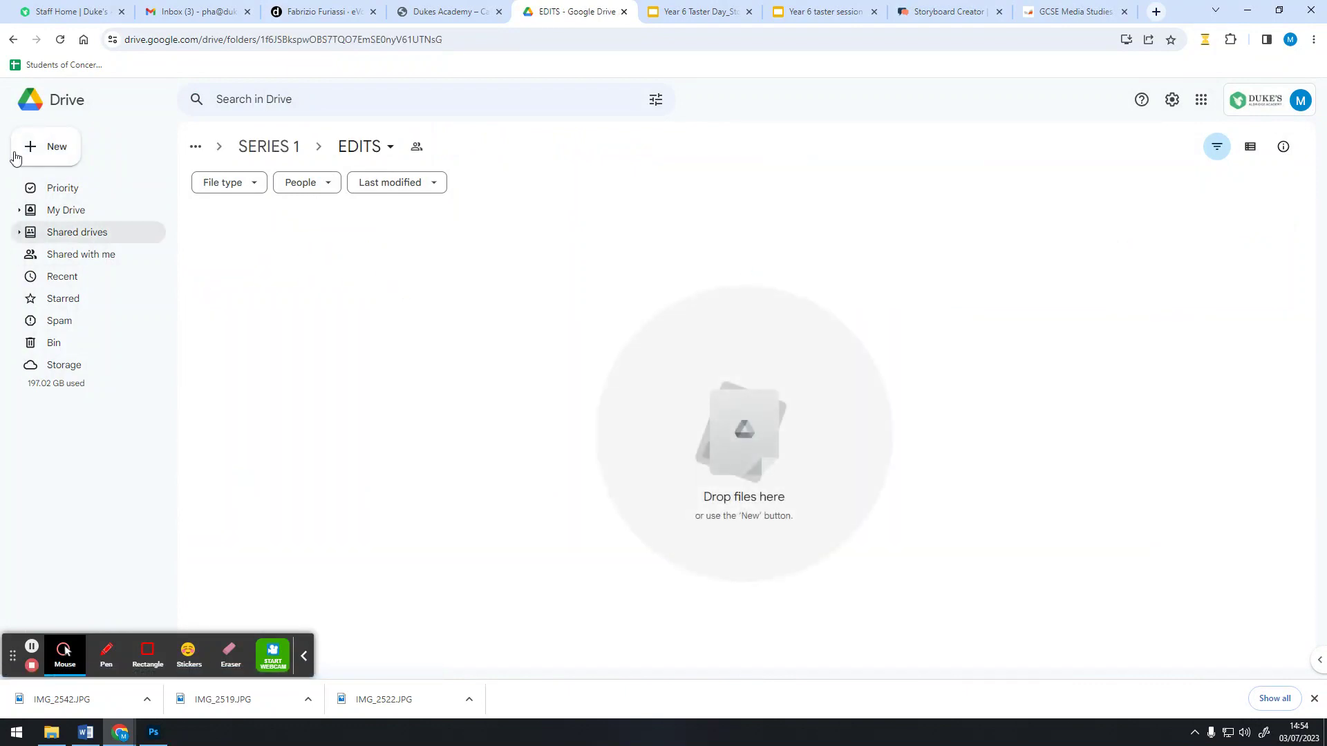
Upload SERIES 1_1 from the P: drive's PHOTOGRAPHY/SERIES 1 folder into EDITS, and return to the parent SERIES 1 folder in Drive.
{"action": "left_click", "coordinate": [53, 146]}
{"action": "left_click", "coordinate": [64, 182]}
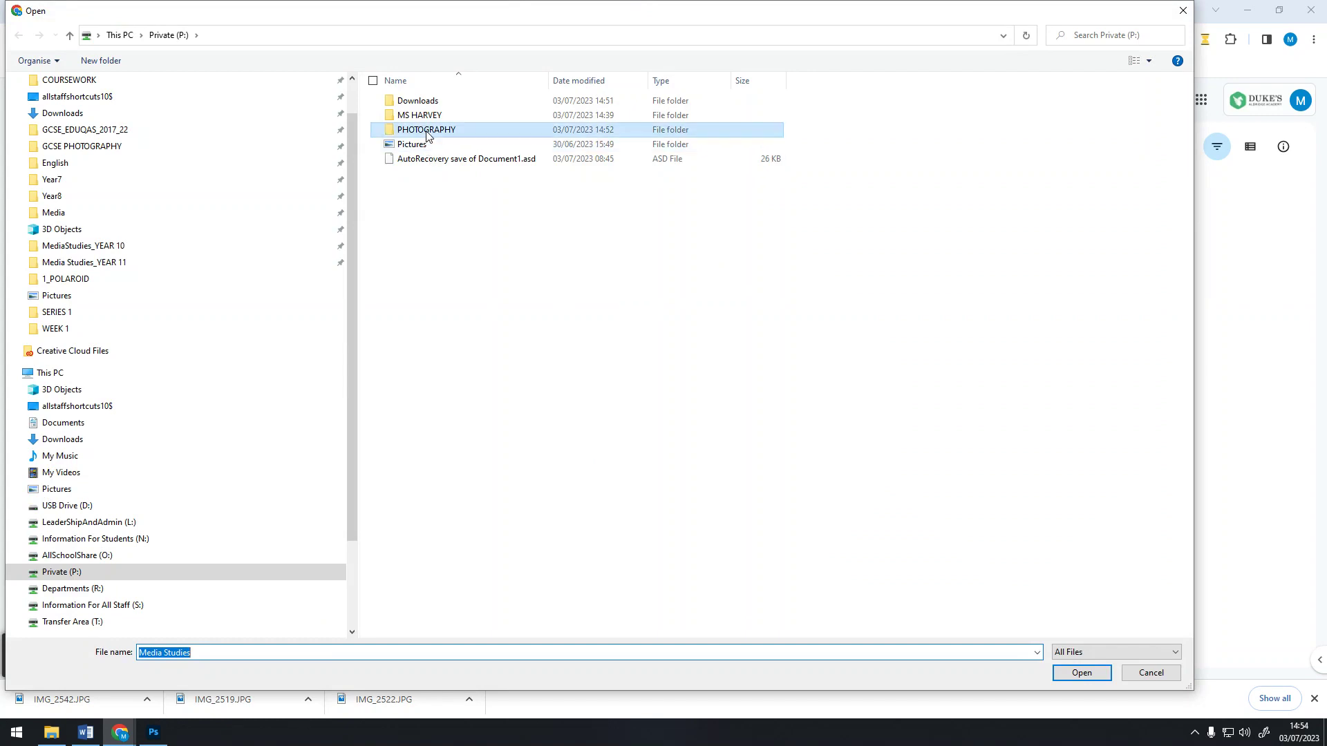
{"action": "double_click", "coordinate": [425, 129]}
{"action": "double_click", "coordinate": [417, 138]}
{"action": "left_click", "coordinate": [452, 146]}
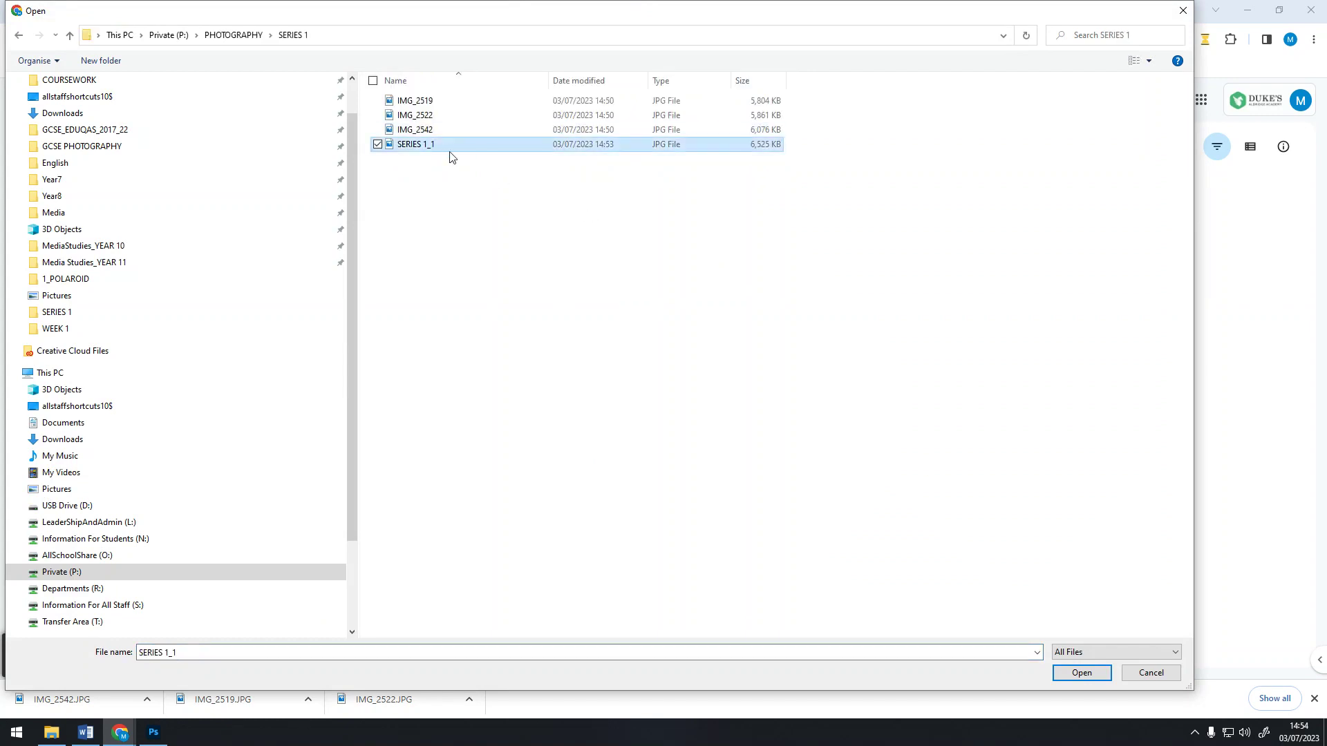
{"action": "left_click", "coordinate": [1080, 673]}
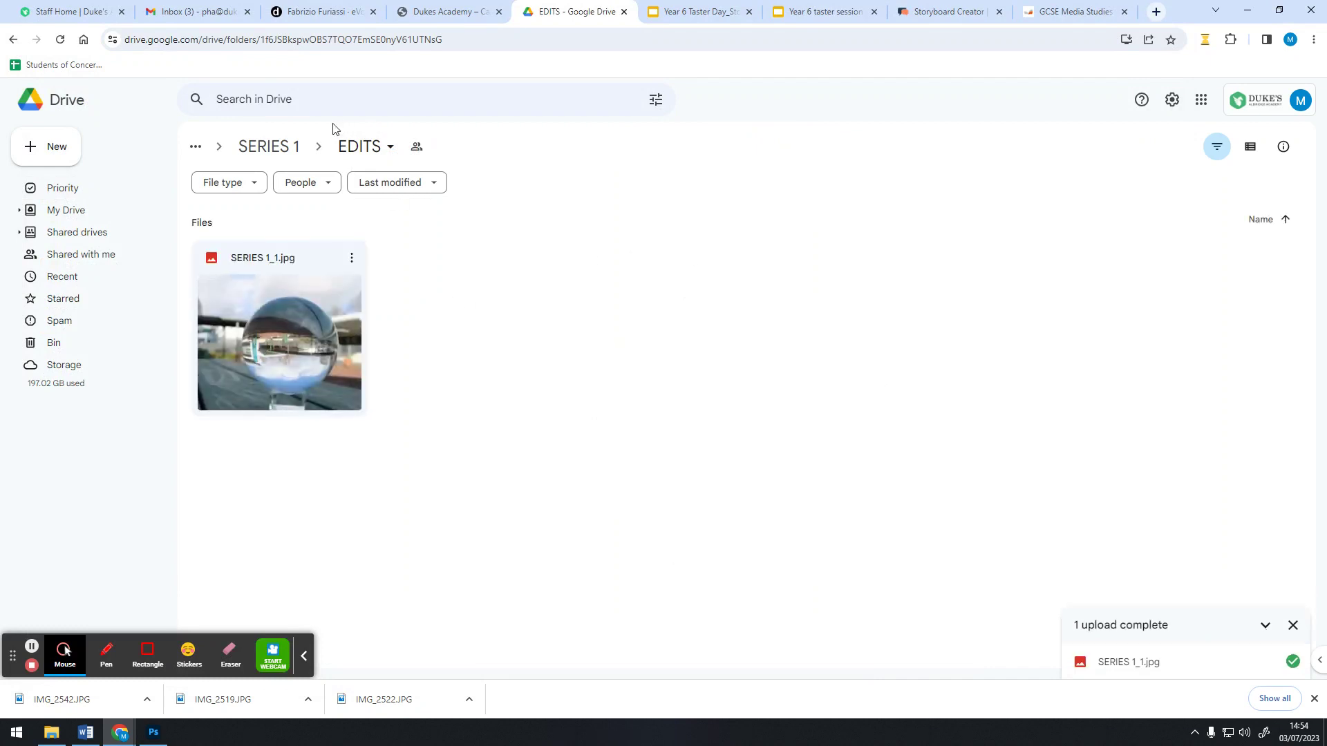
{"action": "left_click", "coordinate": [264, 147]}
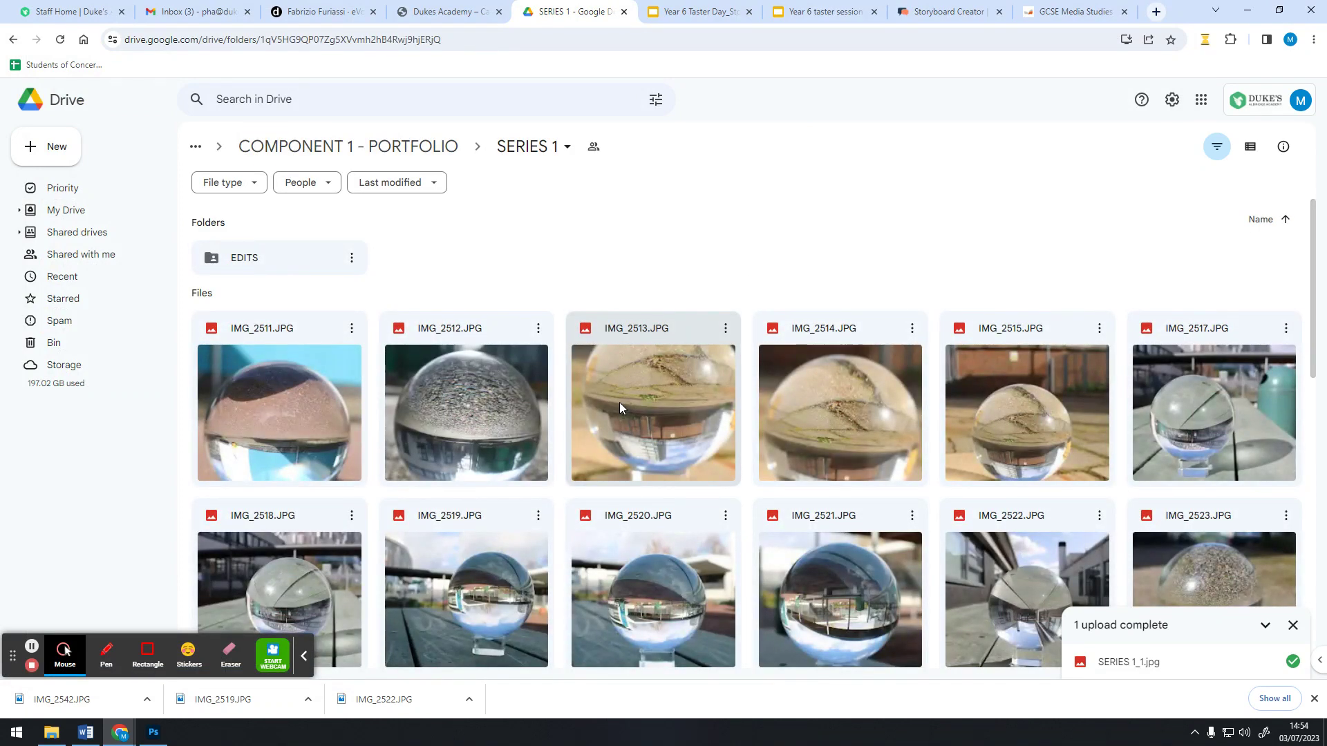
{"action": "left_click", "coordinate": [1315, 698]}
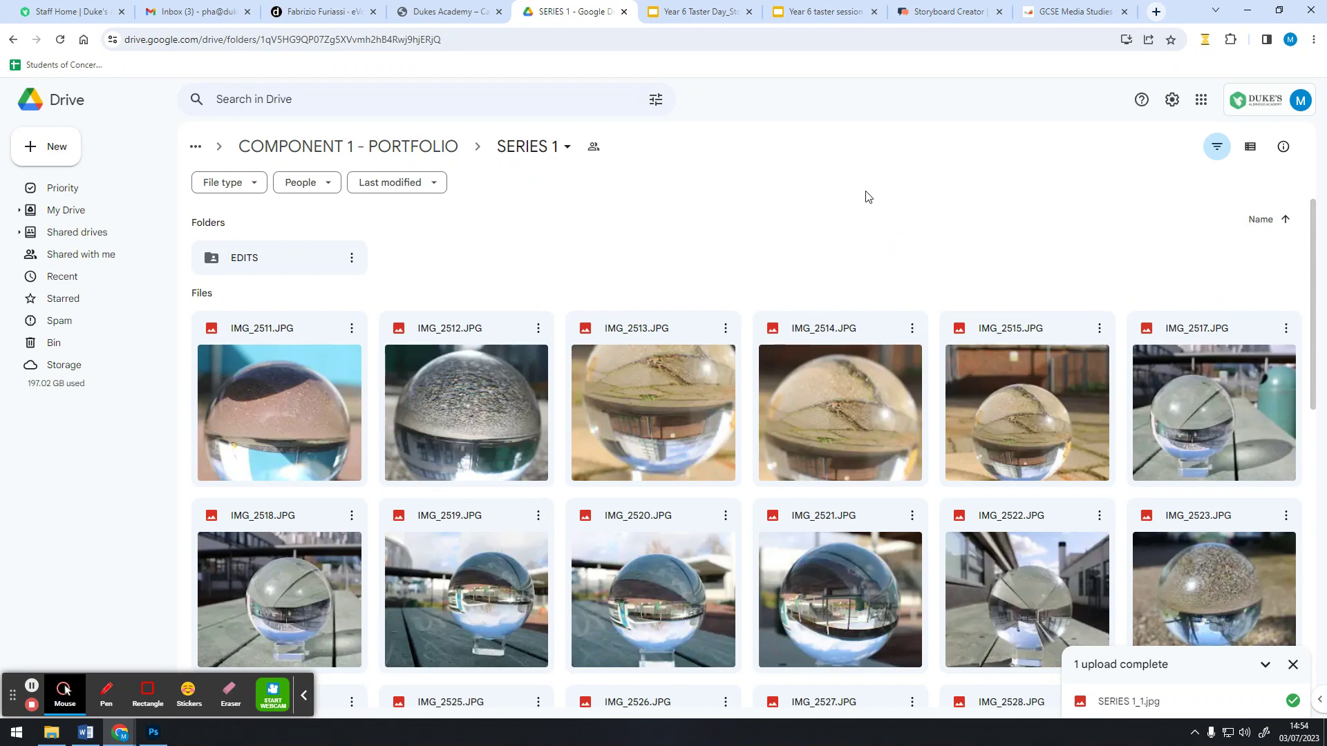
Switch to Photoshop, close the SERIES 1_1 image and bring ContactSheet-001 into view.
{"action": "left_click", "coordinate": [148, 737]}
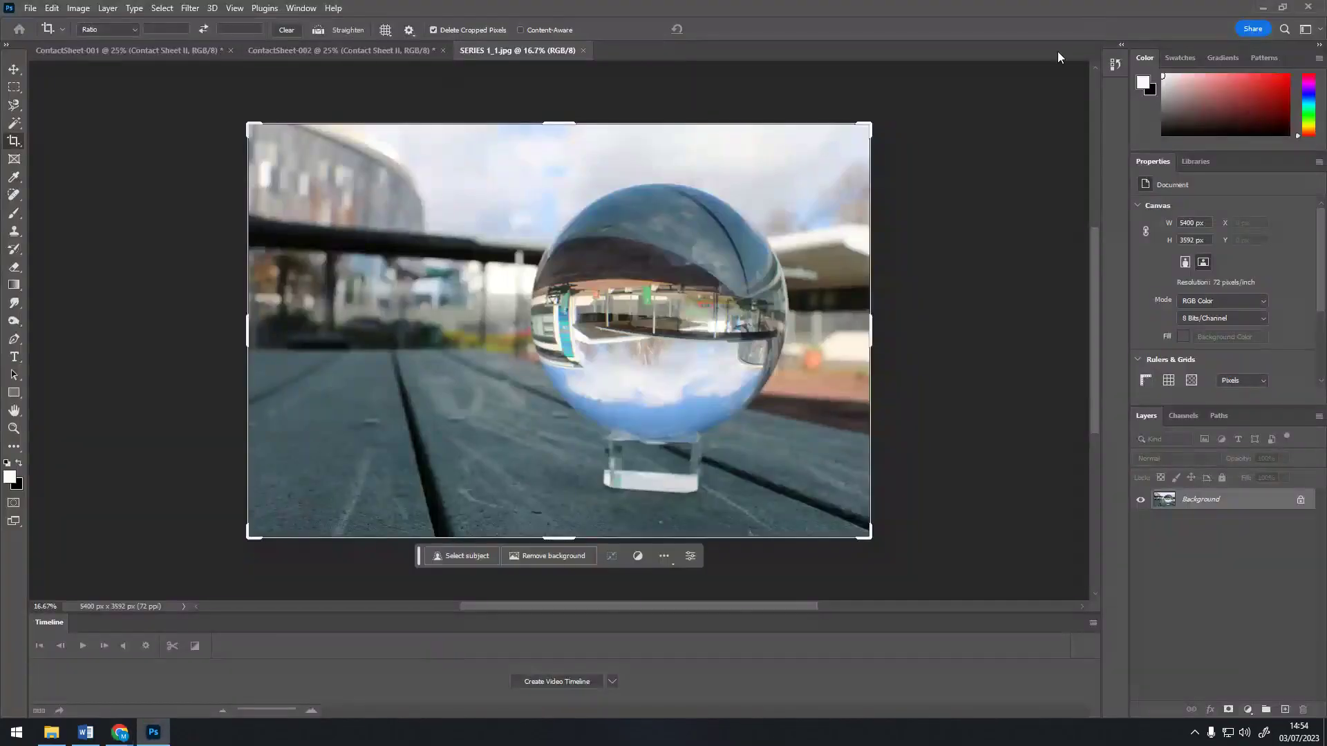
{"action": "left_click", "coordinate": [584, 51]}
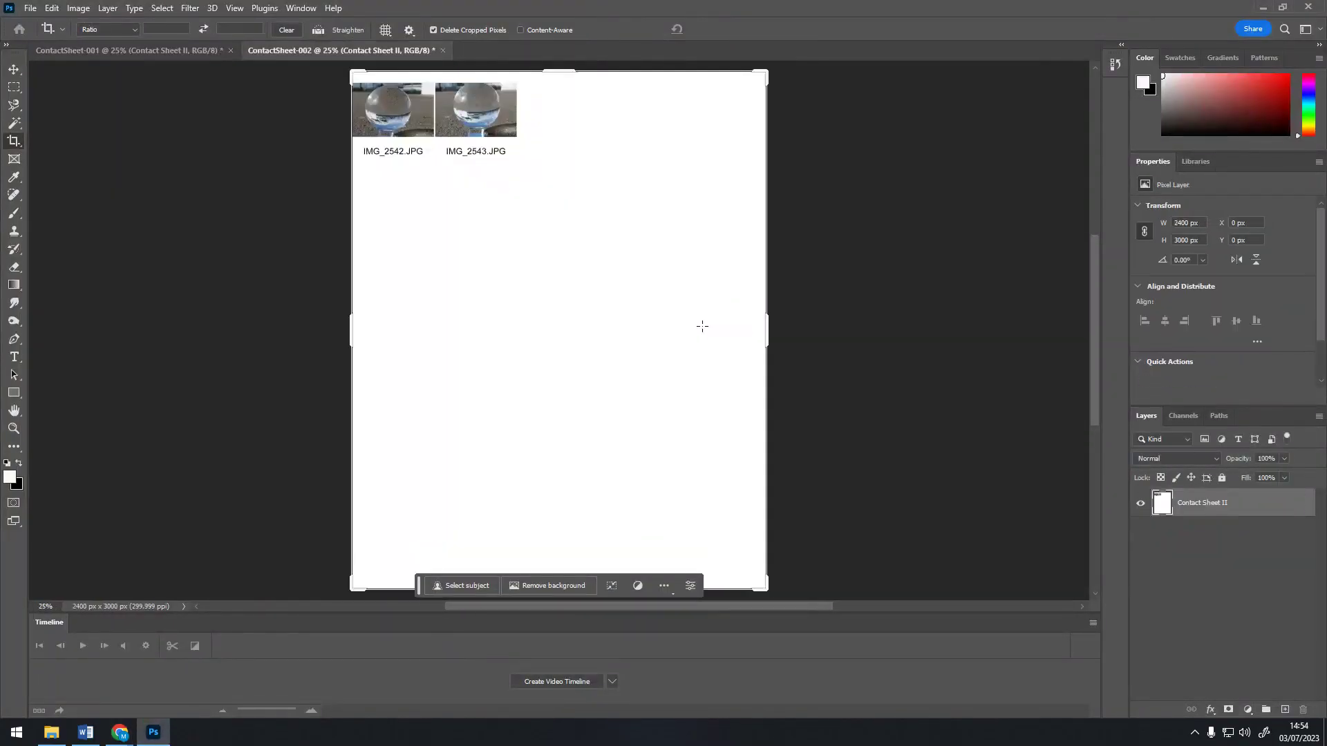
{"action": "left_click", "coordinate": [122, 47]}
{"action": "left_click", "coordinate": [283, 53]}
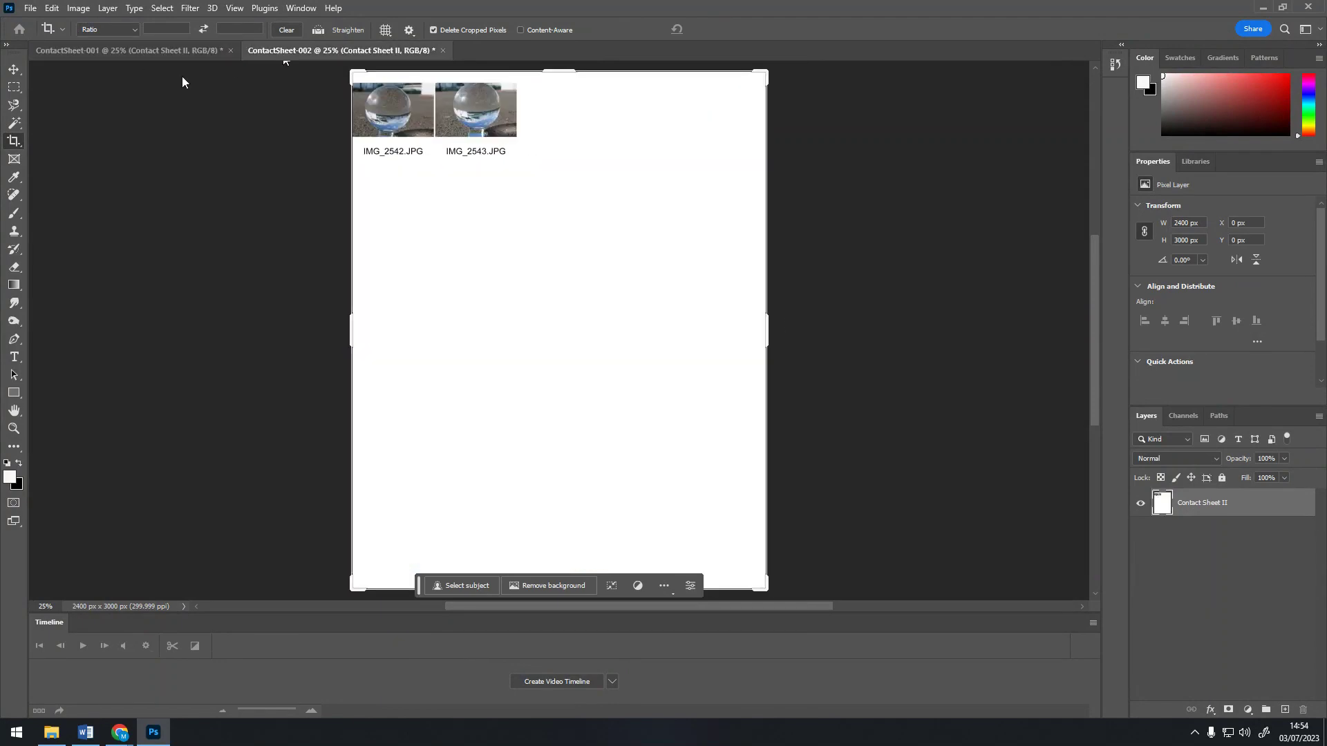
{"action": "left_click", "coordinate": [150, 48]}
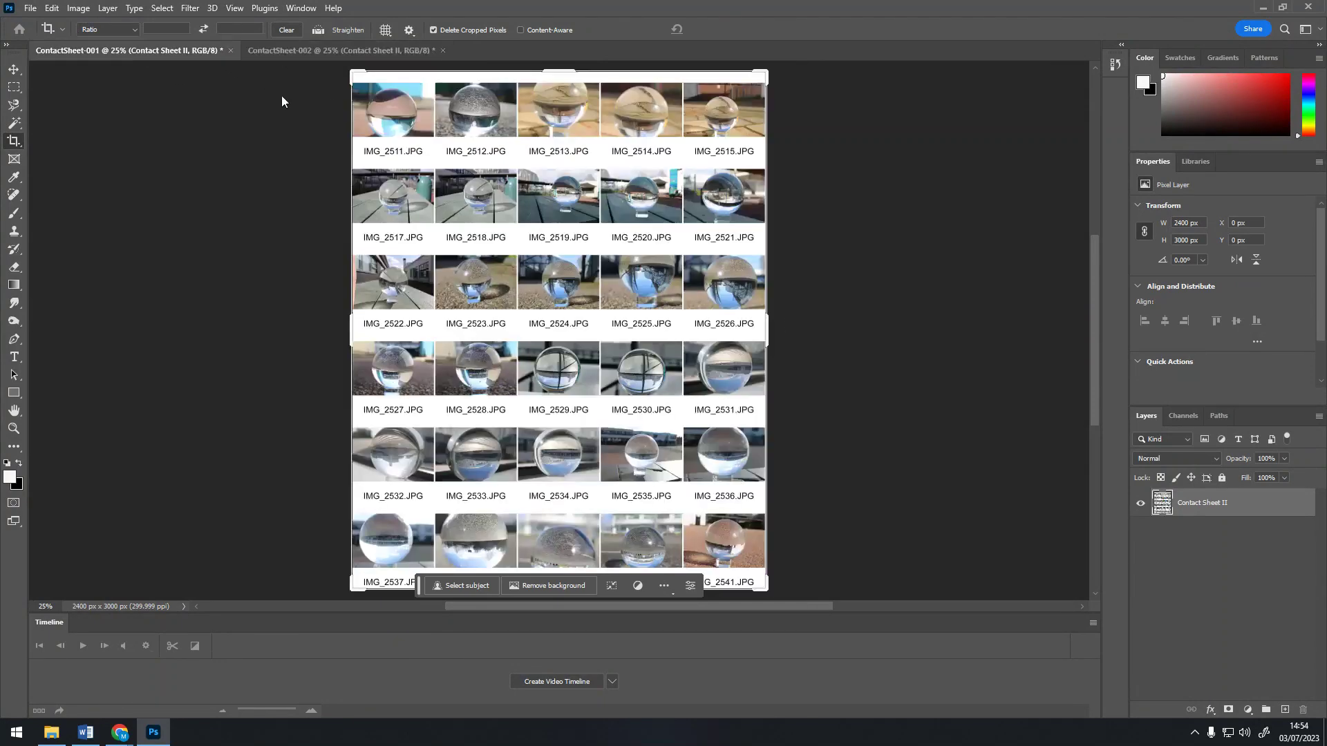
Flatten ContactSheet-001, save it as a JPEG in the SERIES 1 folder at quality 12, and close it.
{"action": "left_click", "coordinate": [107, 9]}
{"action": "left_click", "coordinate": [133, 547]}
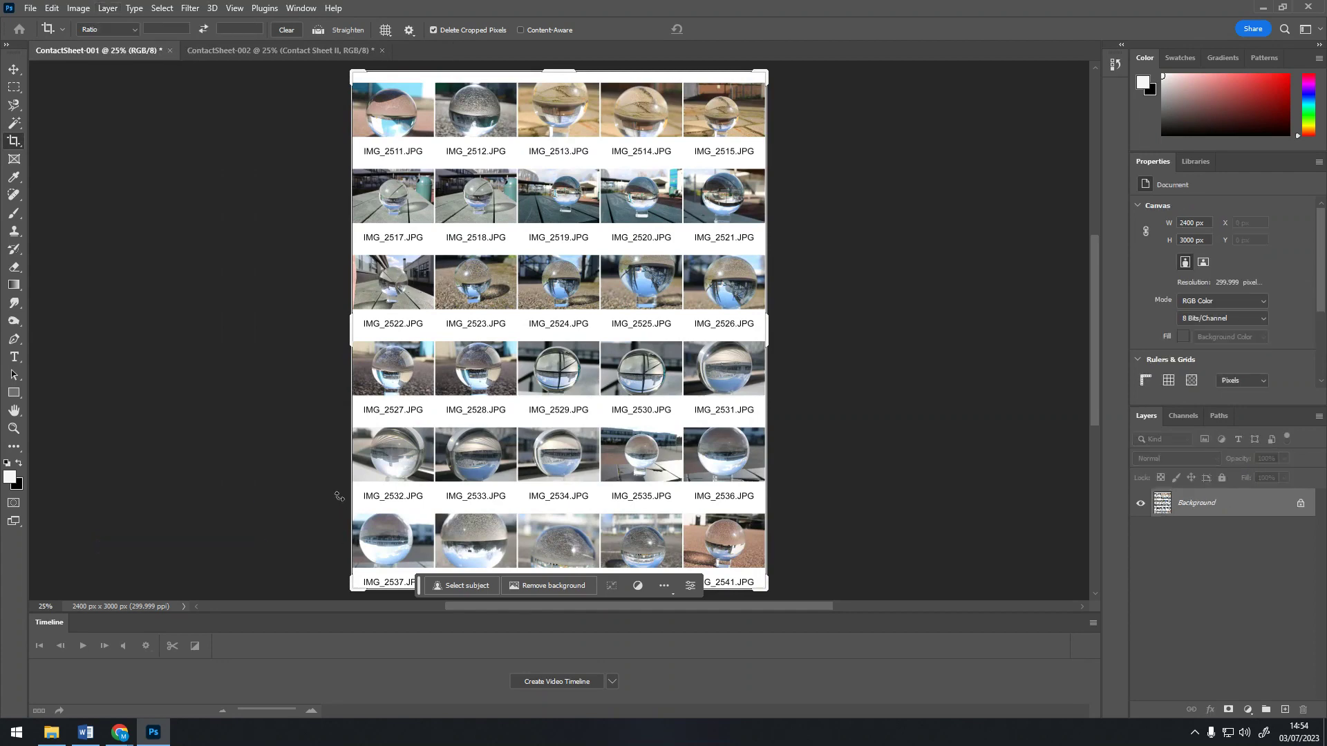
{"action": "left_click", "coordinate": [31, 8]}
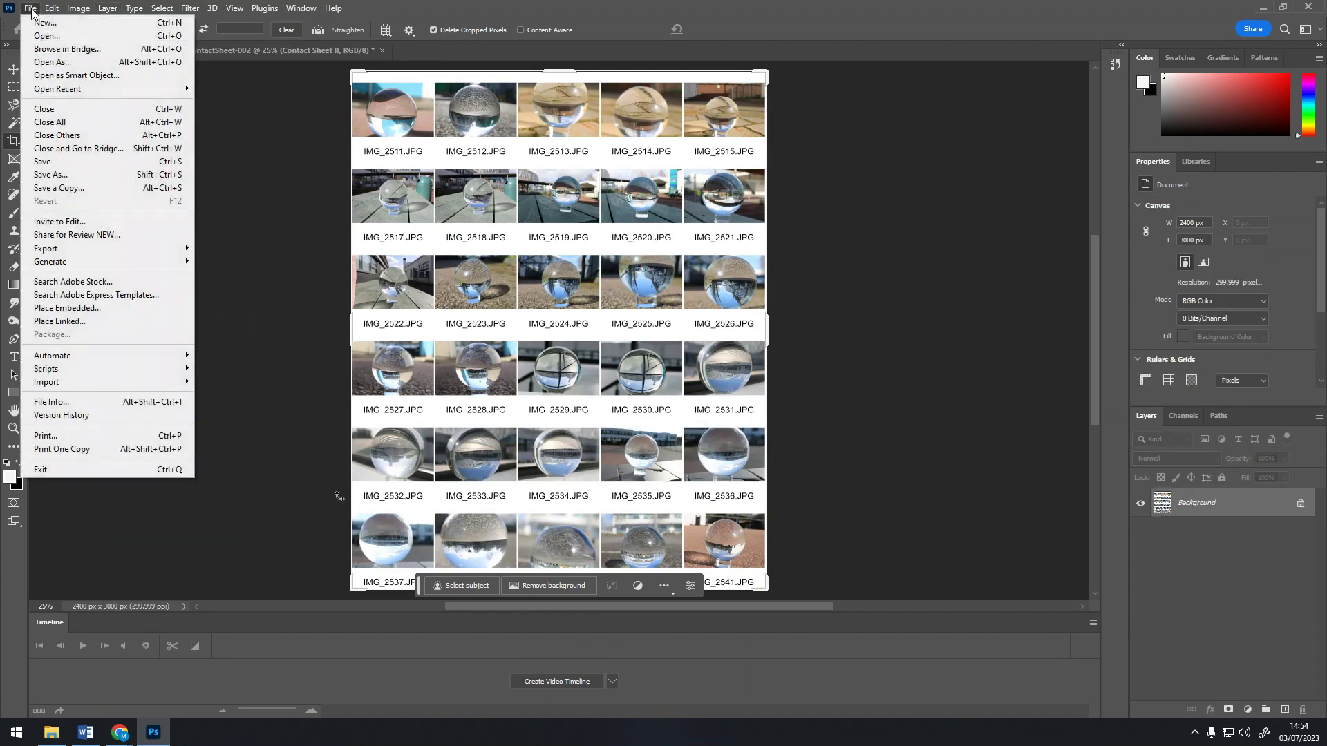
{"action": "left_click", "coordinate": [49, 177]}
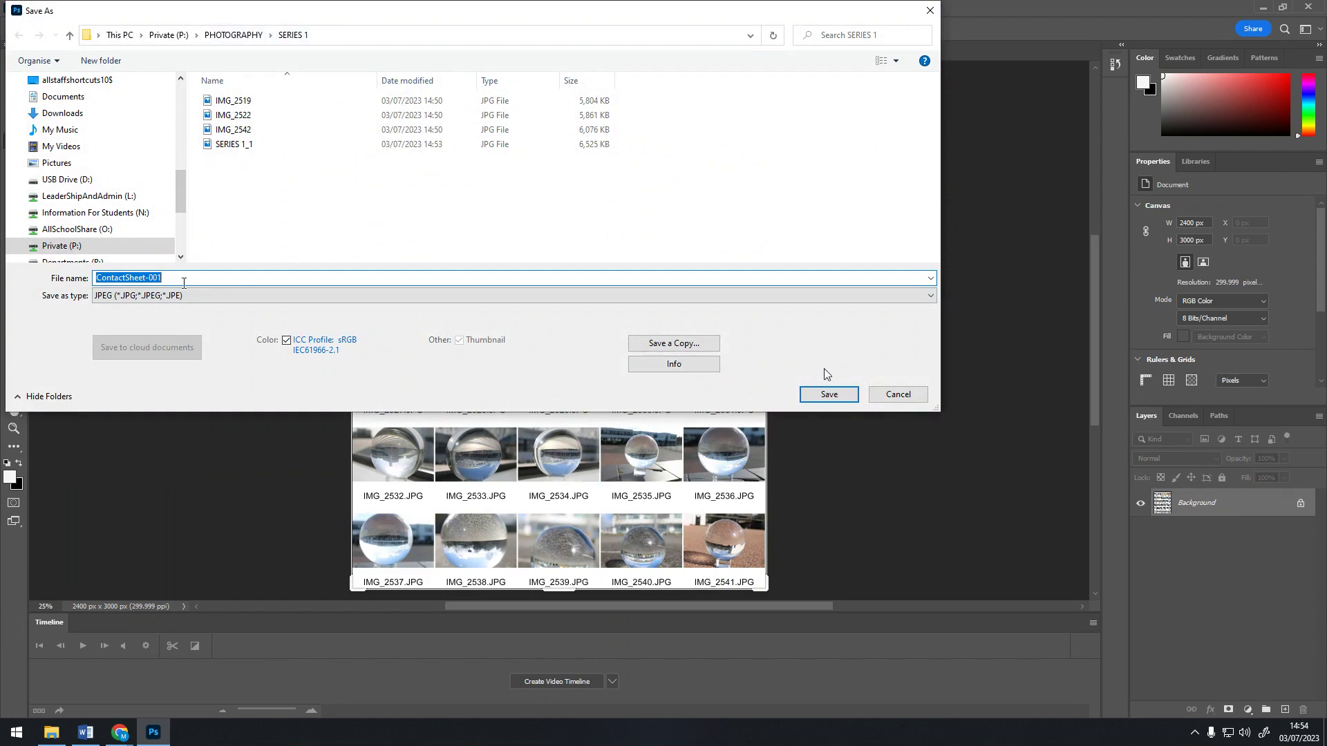
{"action": "left_click", "coordinate": [818, 391]}
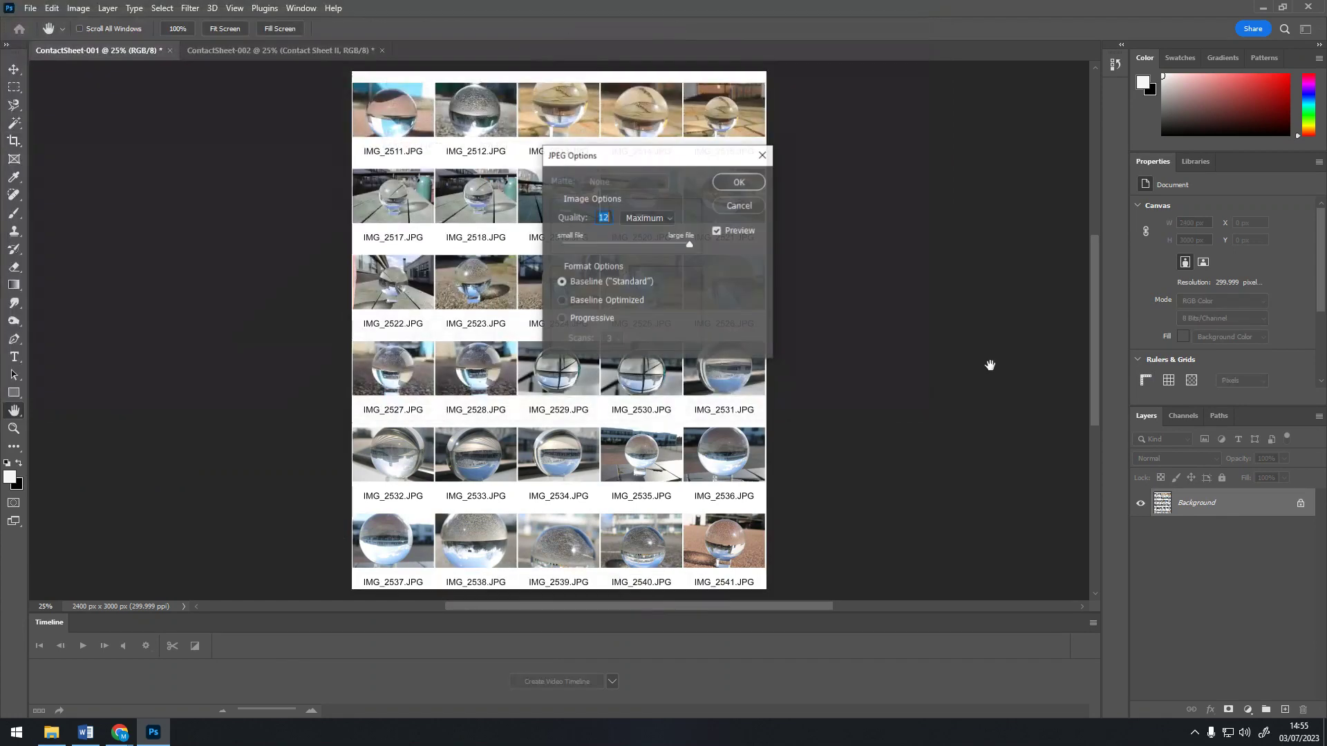
{"action": "left_click", "coordinate": [738, 182]}
{"action": "key", "text": "c"}
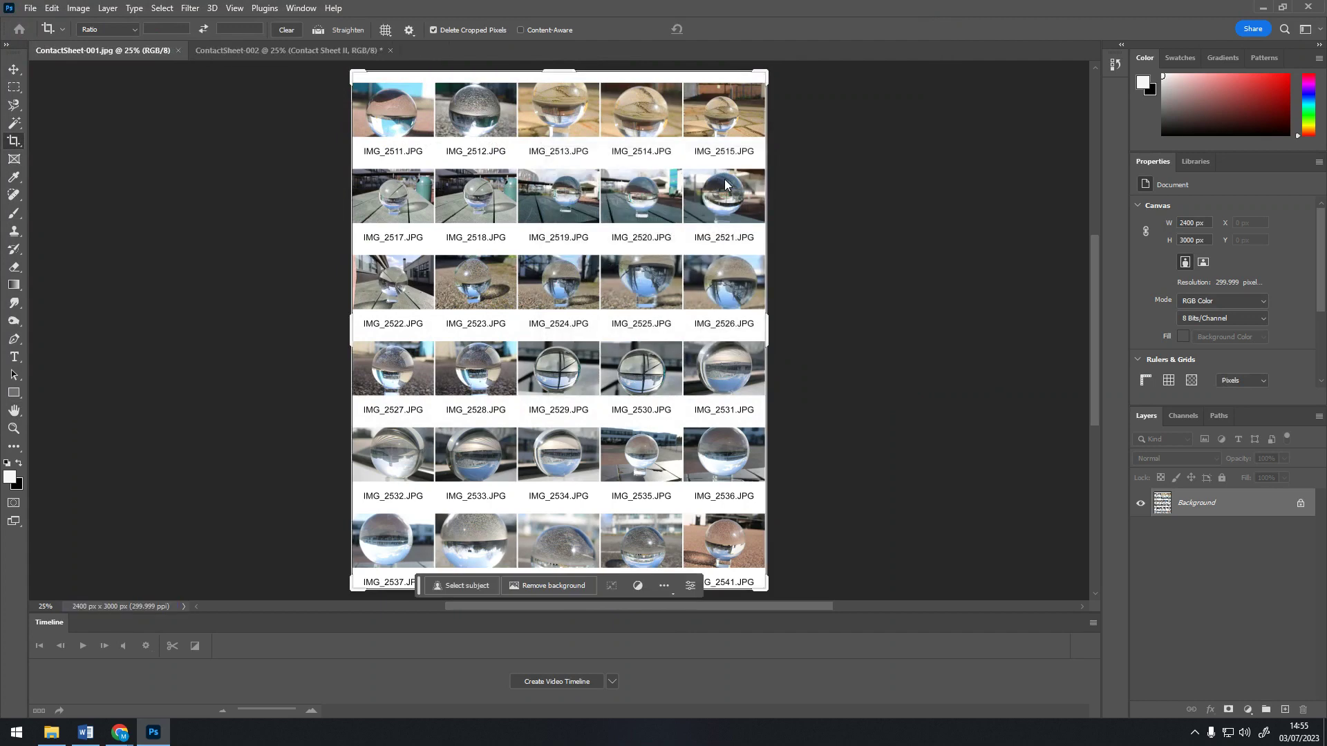
{"action": "left_click", "coordinate": [178, 51]}
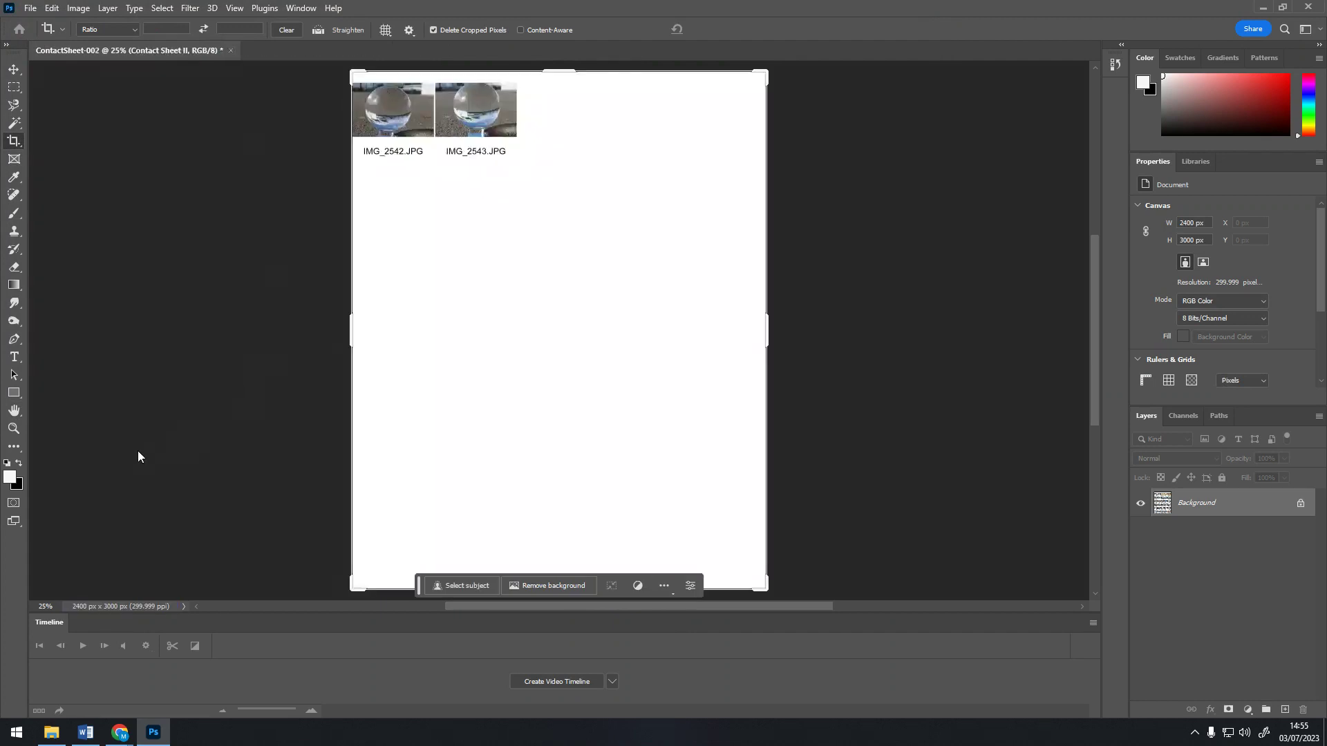
Flatten ContactSheet-002, save it as a JPEG in the SERIES 1 folder at quality 12, and close it.
{"action": "left_click", "coordinate": [107, 8]}
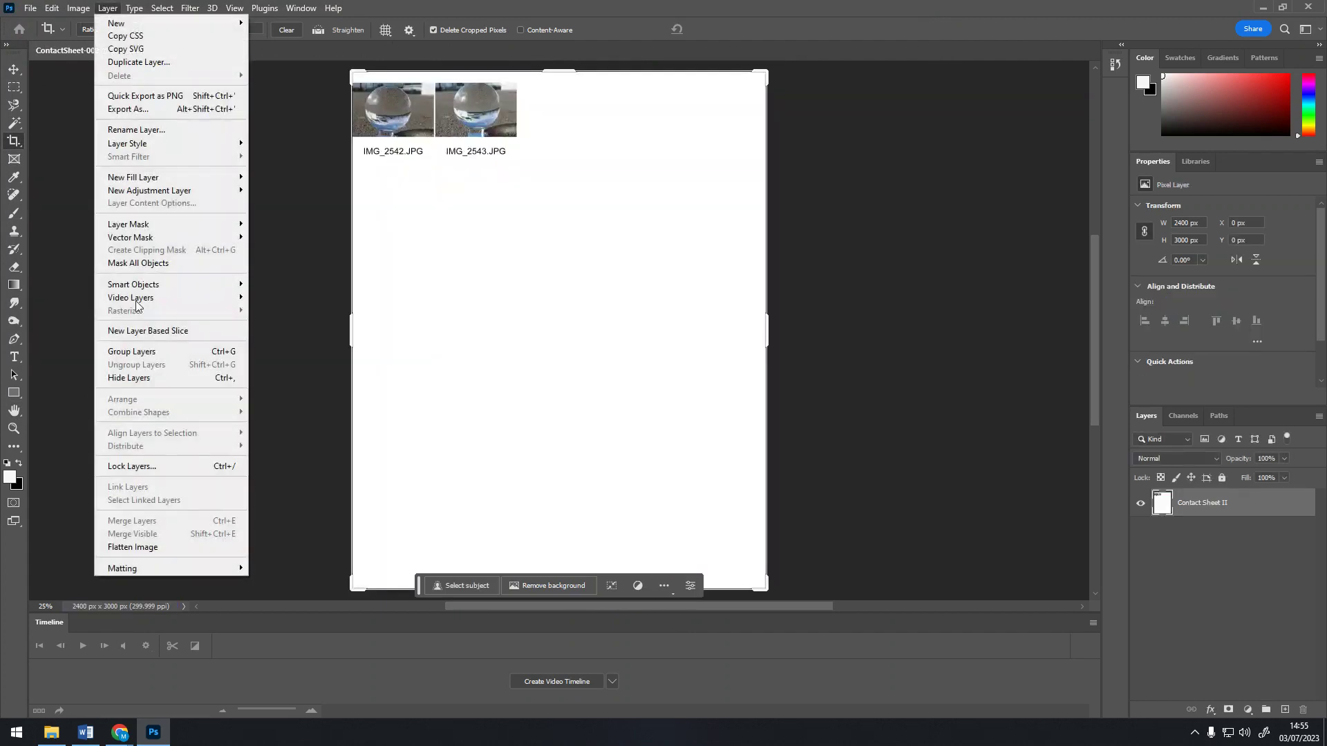
{"action": "left_click", "coordinate": [138, 547]}
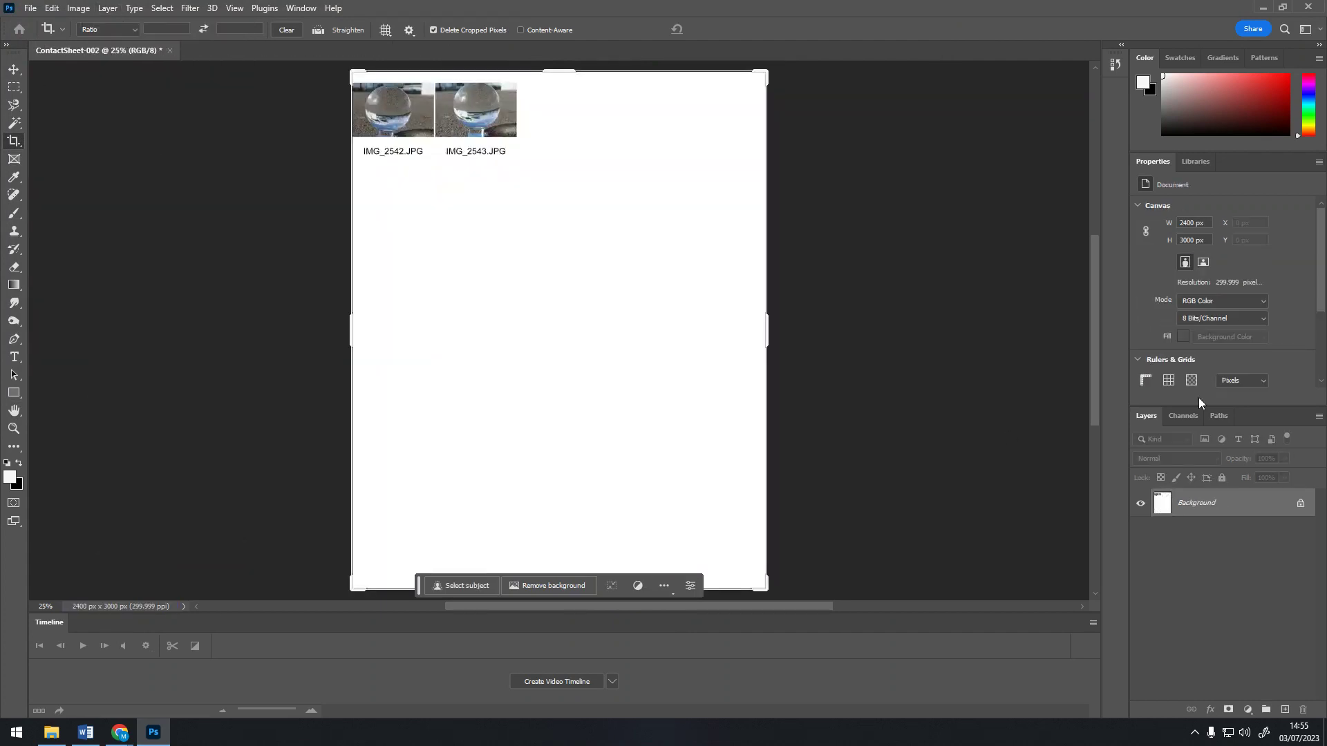
{"action": "left_click", "coordinate": [29, 9]}
{"action": "left_click", "coordinate": [83, 177]}
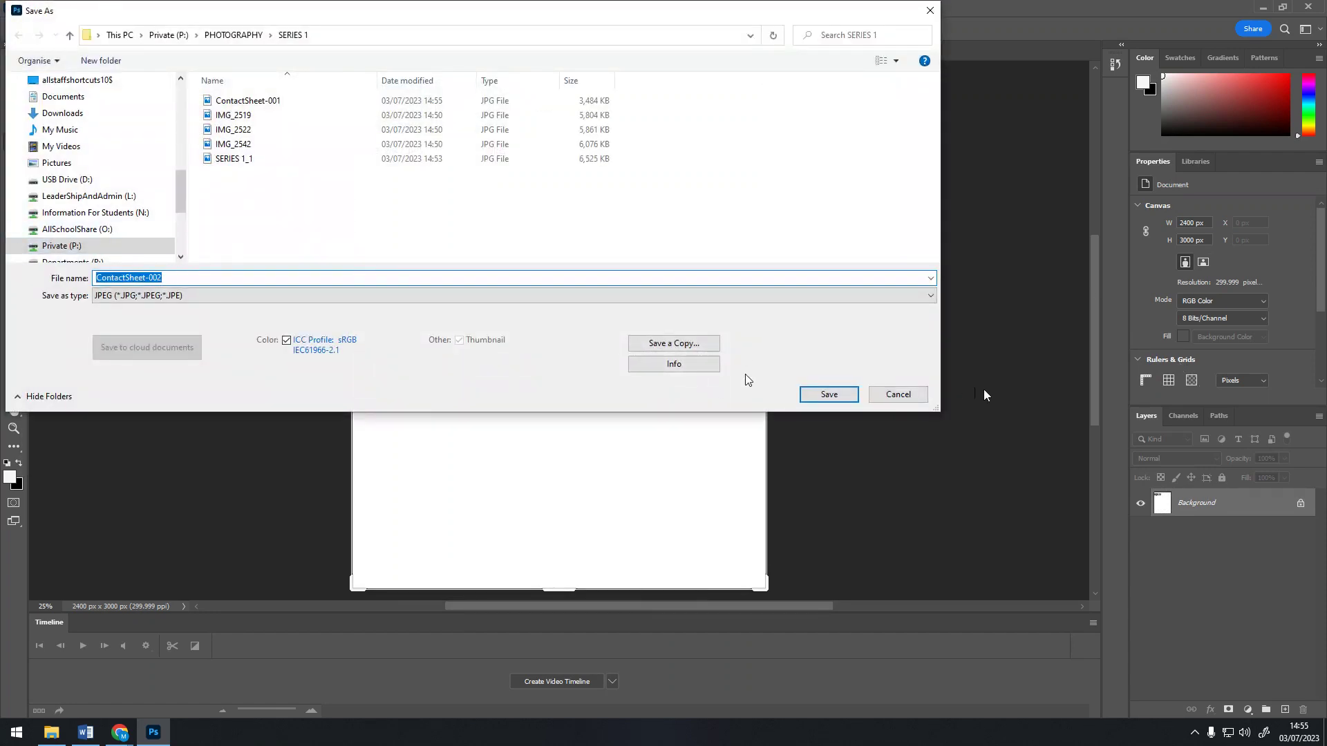
{"action": "left_click", "coordinate": [841, 394]}
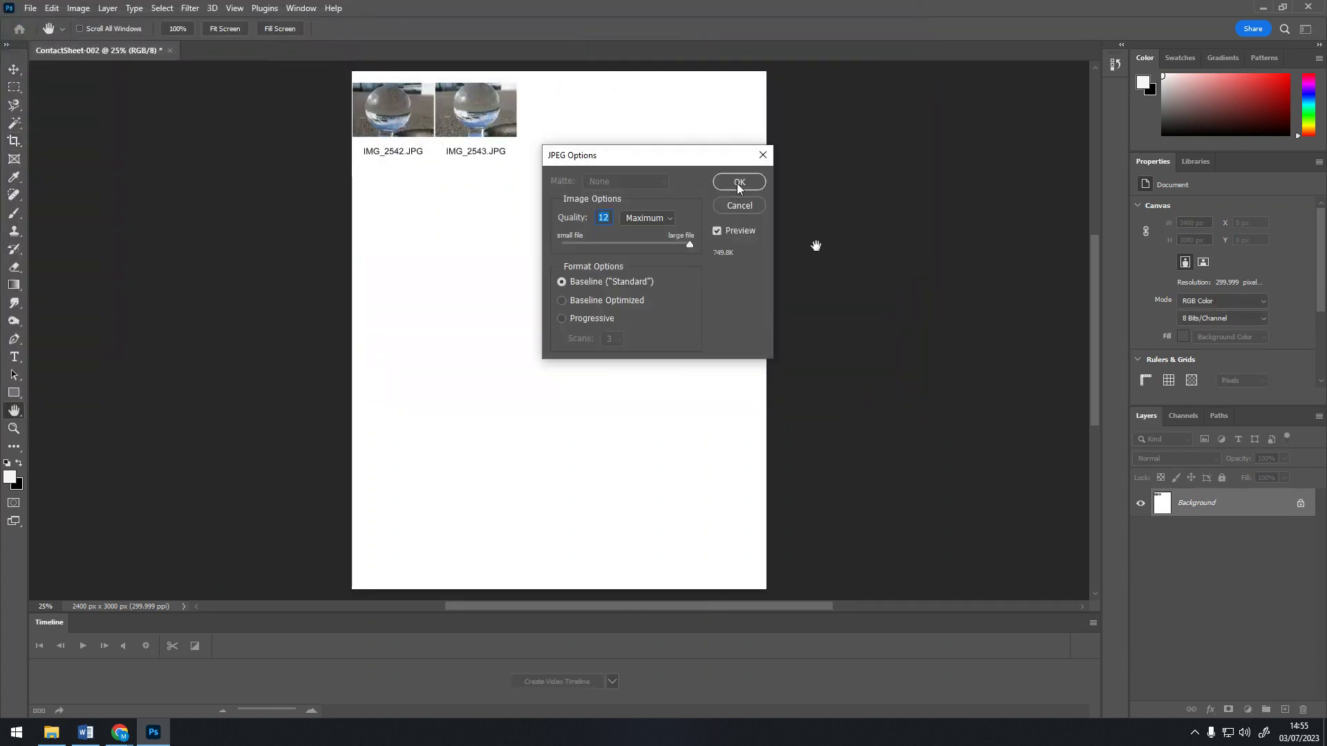
{"action": "key", "text": "Return"}
{"action": "key", "text": "c"}
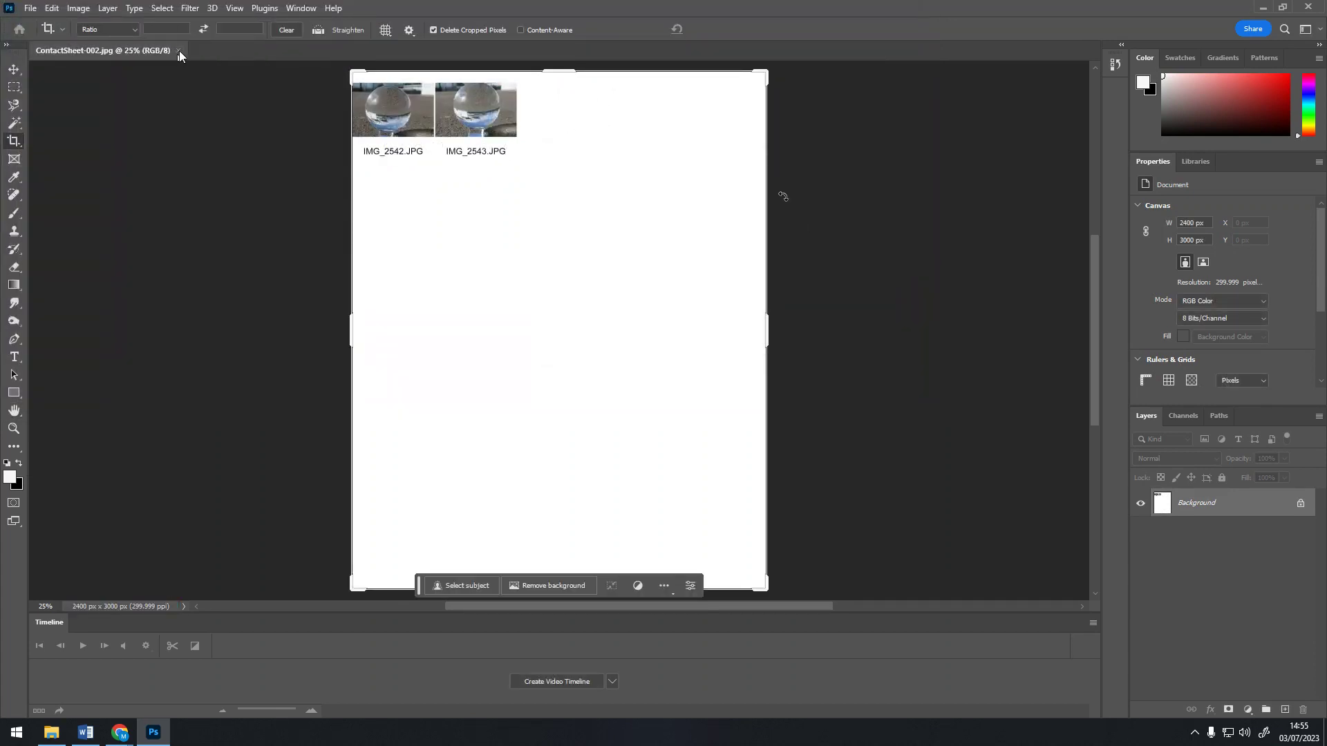
{"action": "left_click", "coordinate": [178, 51]}
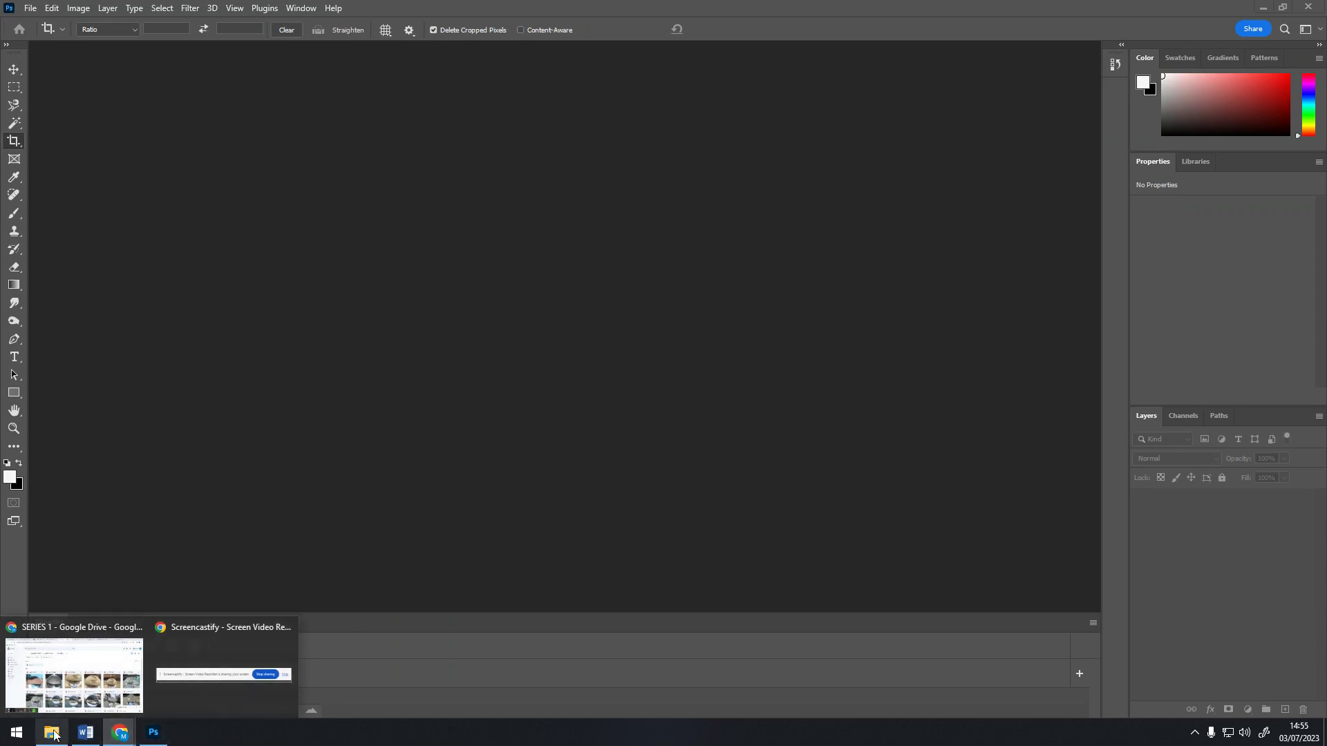
Switch to Google Drive in Chrome and upload ContactSheet-001 and ContactSheet-002 from the local SERIES 1 folder into the Drive SERIES 1 folder.
{"action": "left_click", "coordinate": [87, 688]}
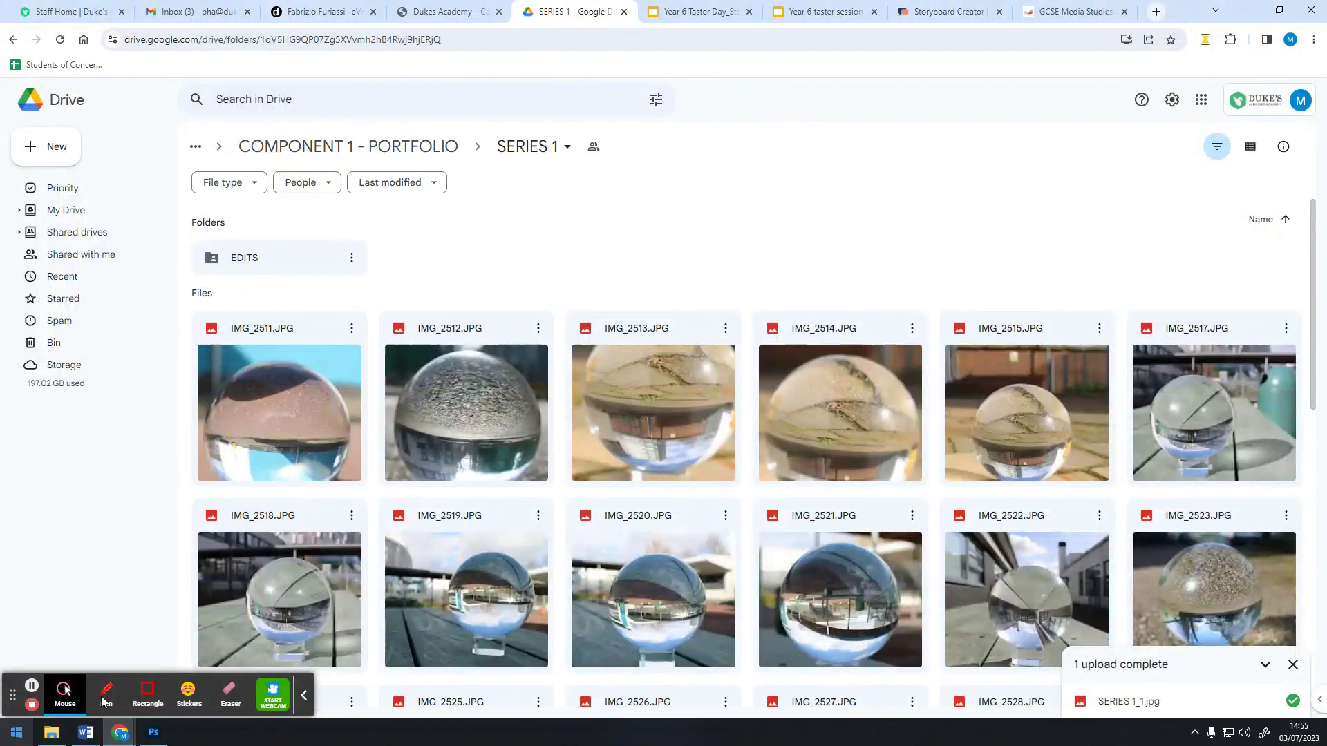
{"action": "left_click", "coordinate": [51, 733]}
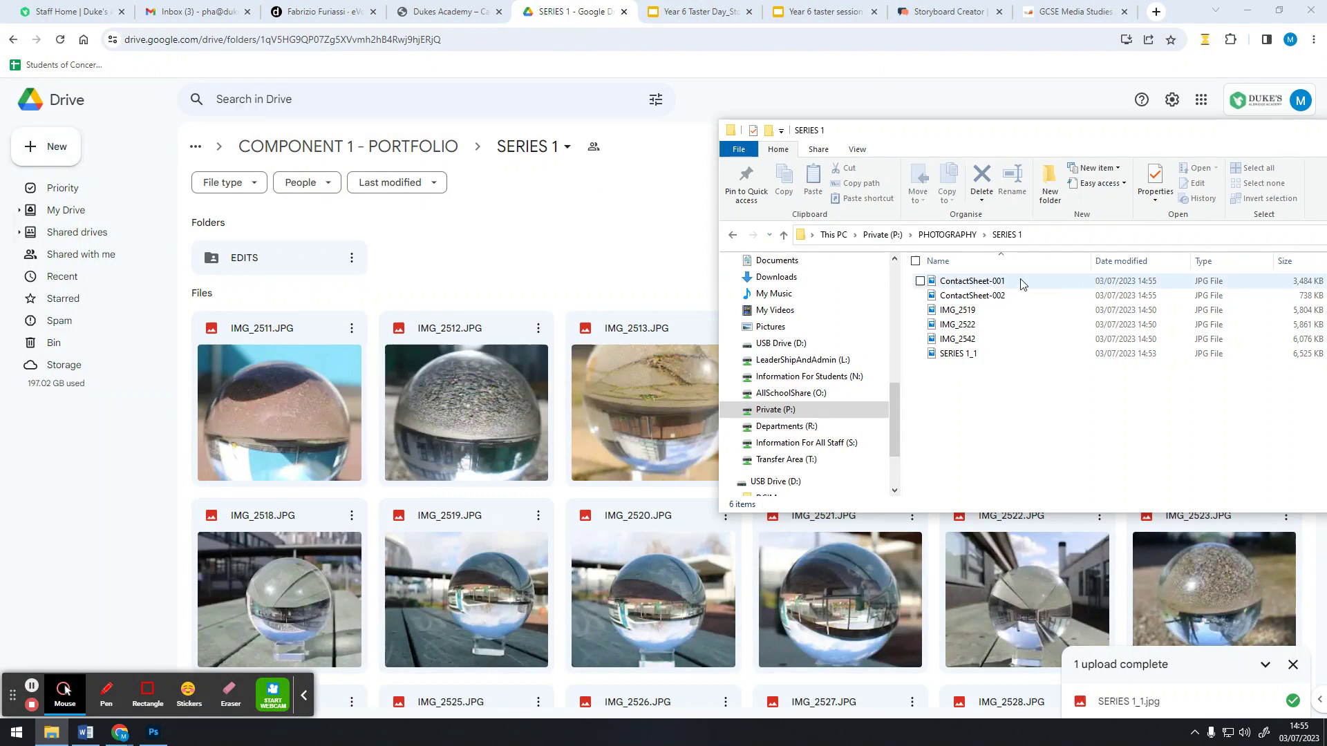
{"action": "left_click", "coordinate": [997, 285]}
{"action": "left_click", "coordinate": [1007, 298], "text": "shift"}
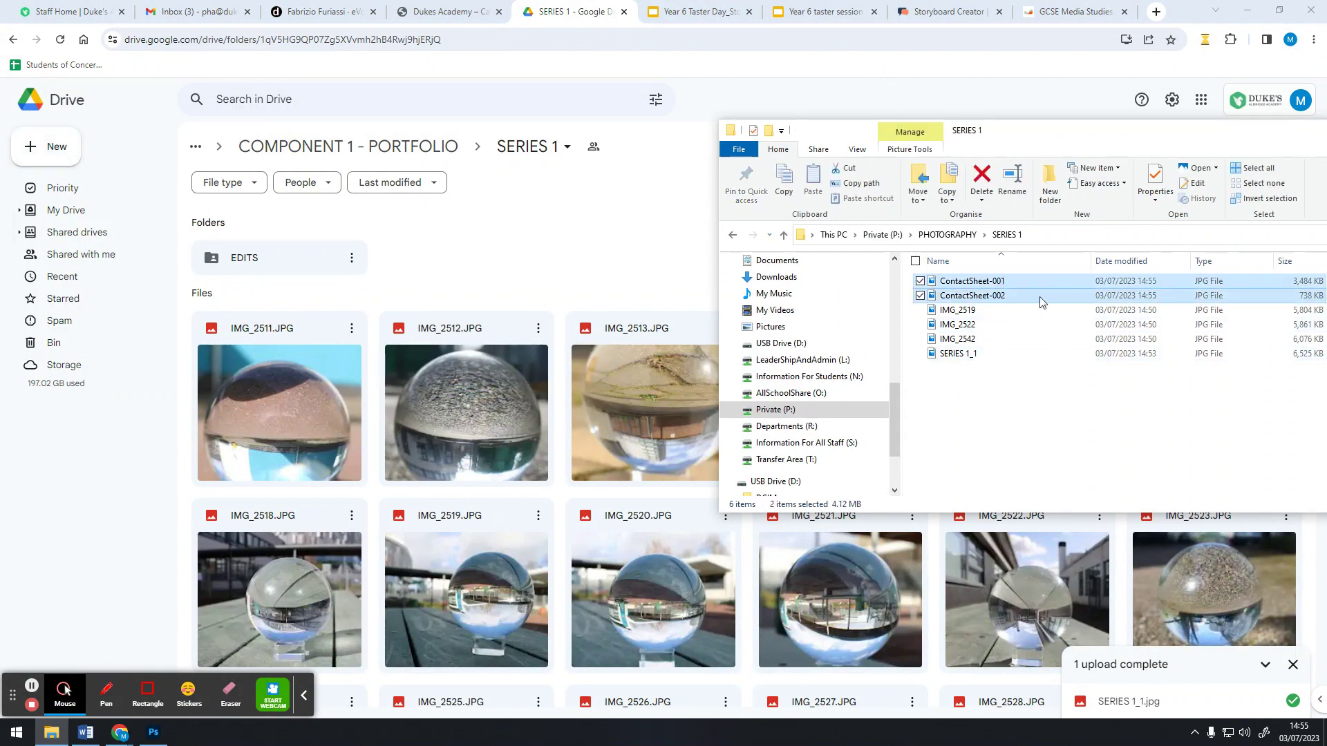
{"action": "left_click_drag", "start_coordinate": [1044, 298], "coordinate": [518, 288]}
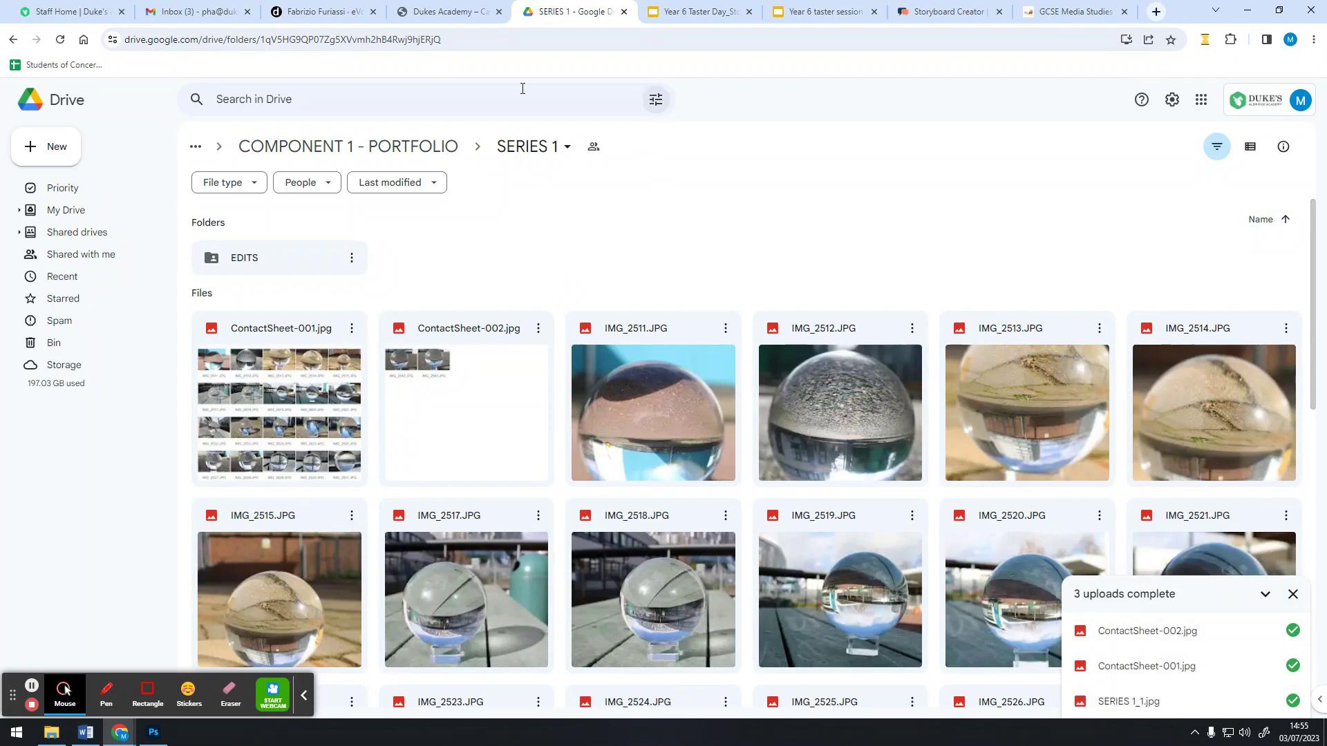
Create a blank Google Slides presentation in the shared SERIES 1 folder.
{"action": "left_click", "coordinate": [67, 153]}
{"action": "left_click", "coordinate": [71, 280]}
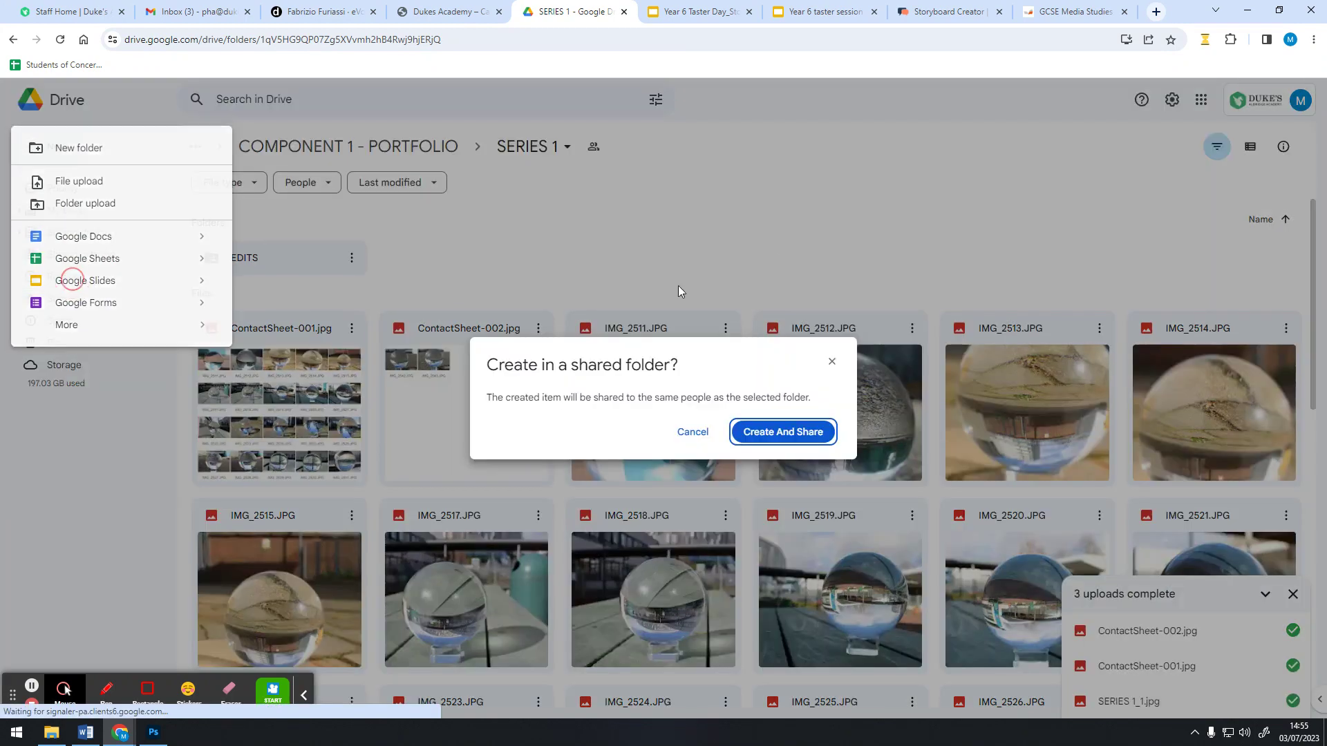
{"action": "left_click", "coordinate": [781, 432]}
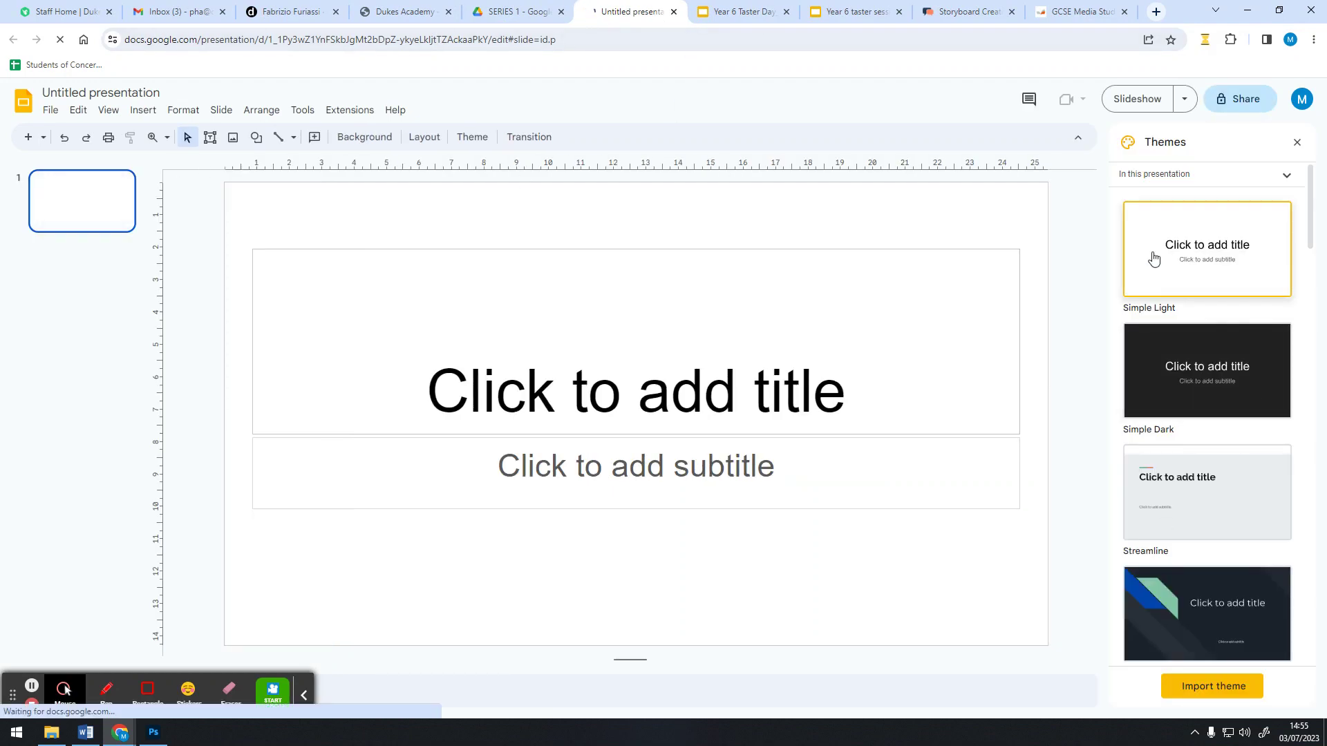
Insert both contact sheet images from Drive onto the first slide and move them to the slide's right edge.
{"action": "left_click", "coordinate": [233, 137]}
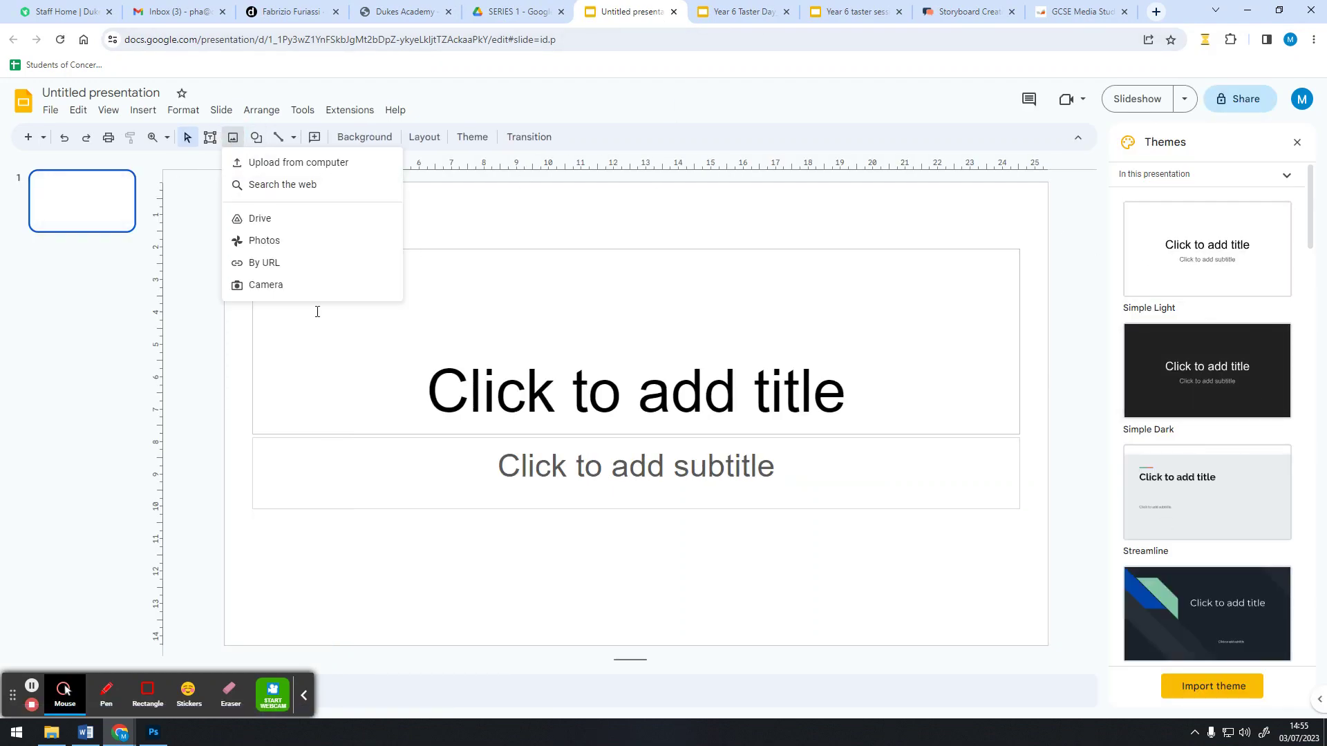
{"action": "left_click", "coordinate": [270, 219]}
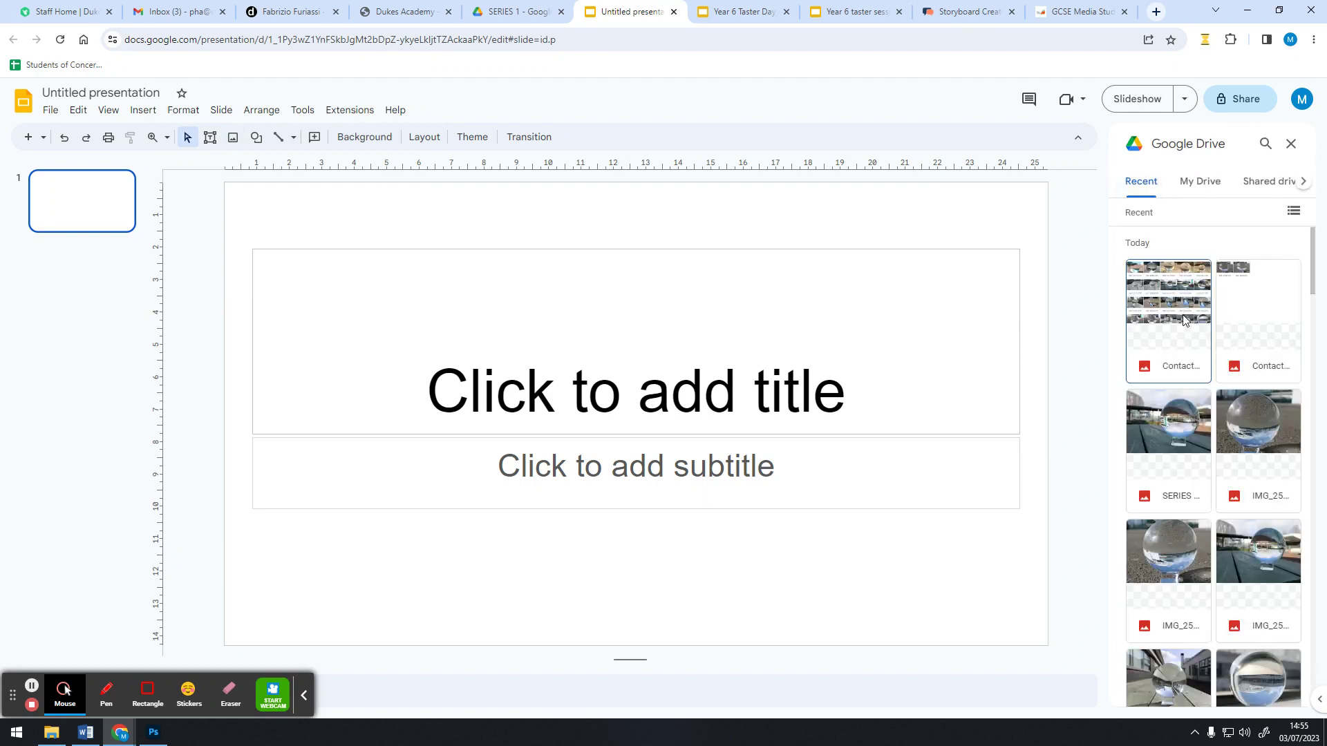
{"action": "left_click", "coordinate": [1183, 314]}
{"action": "left_click", "coordinate": [1250, 324]}
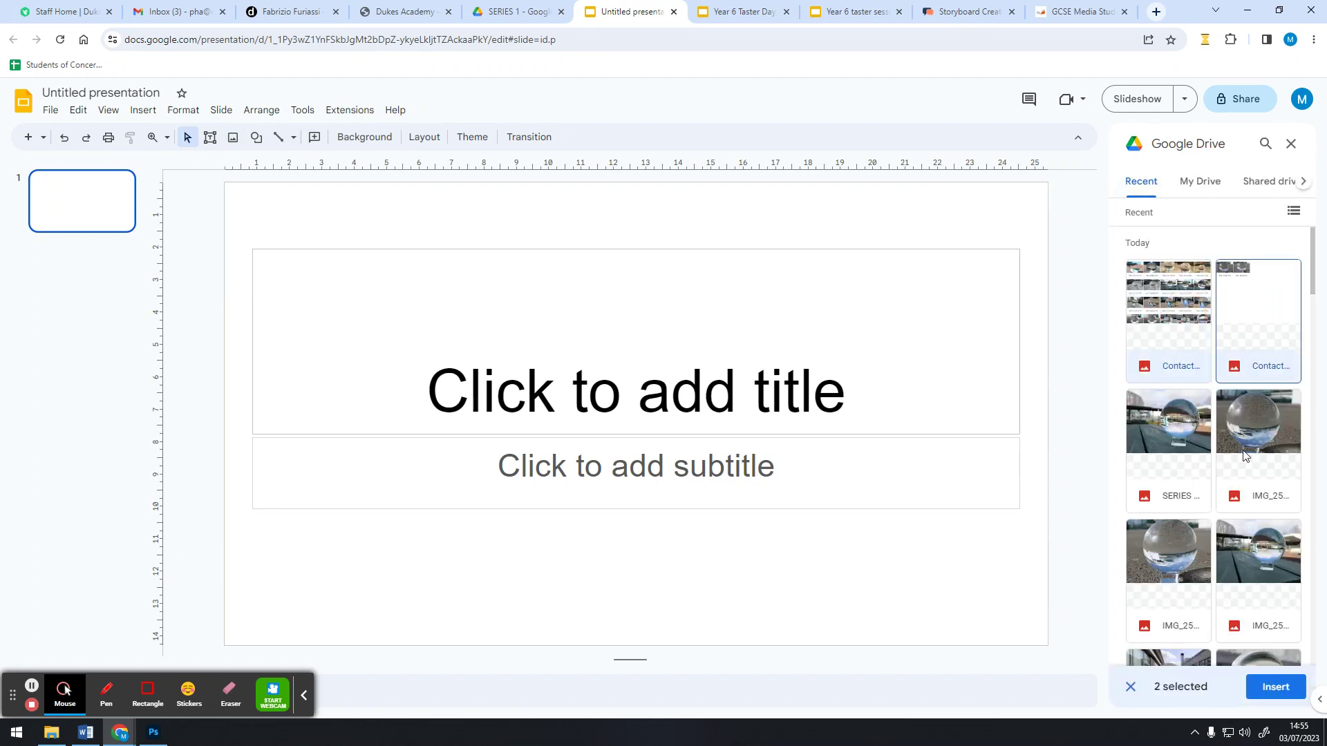
{"action": "left_click", "coordinate": [1275, 687]}
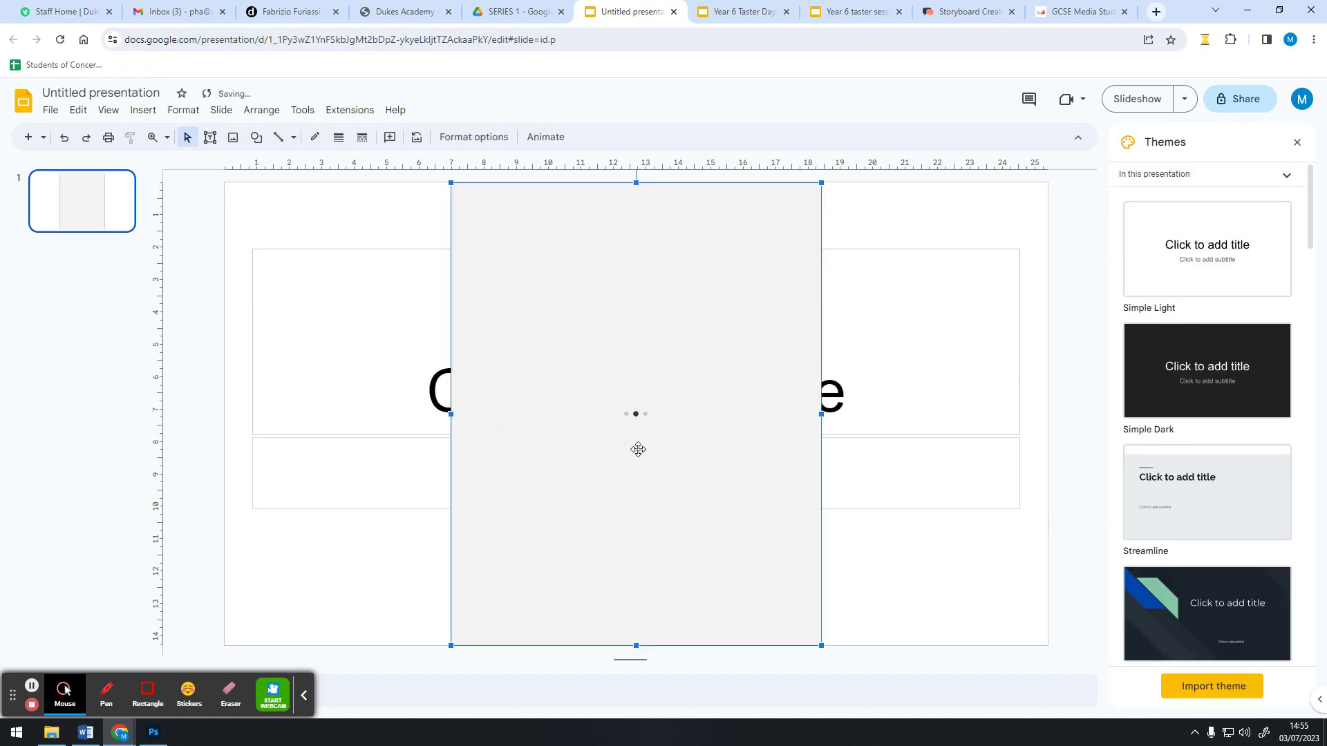
{"action": "left_click_drag", "start_coordinate": [669, 418], "coordinate": [889, 417]}
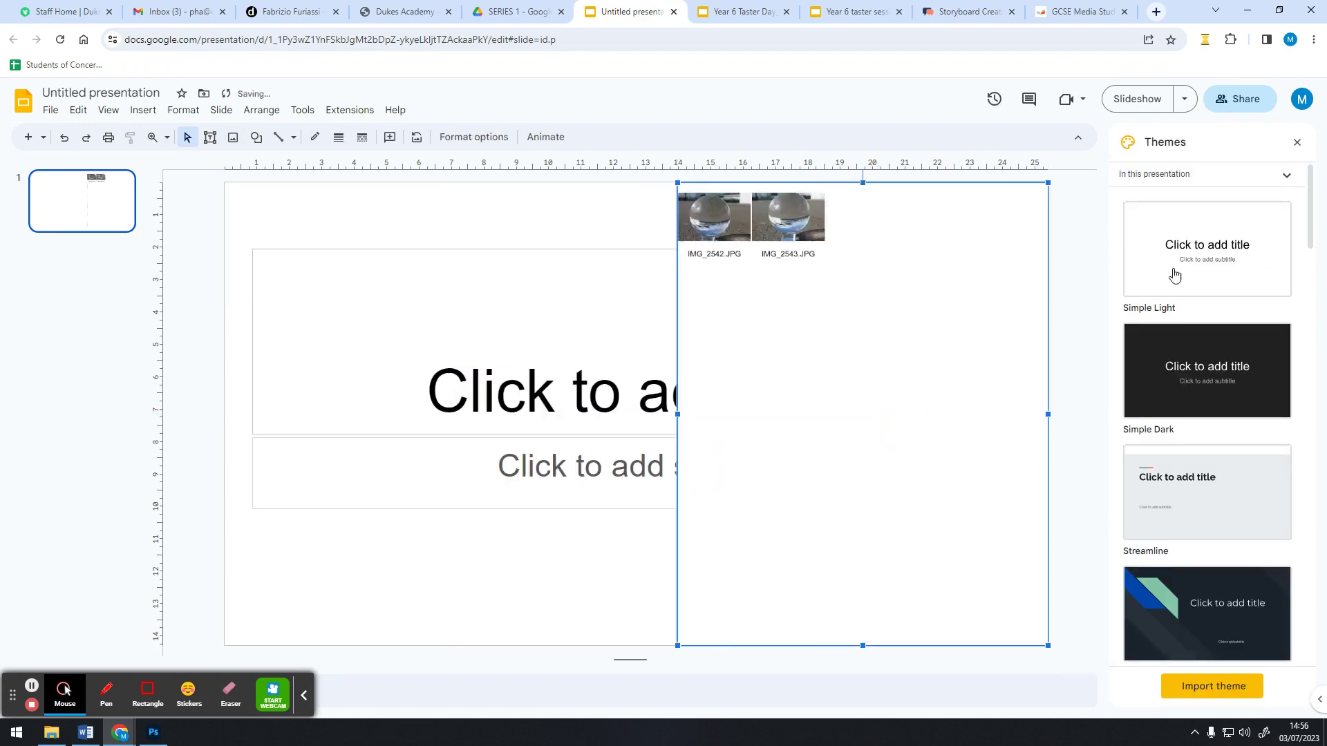
Insert ContactSheet-001 from Drive again and place it against the left edge of the first slide.
{"action": "left_click", "coordinate": [233, 136]}
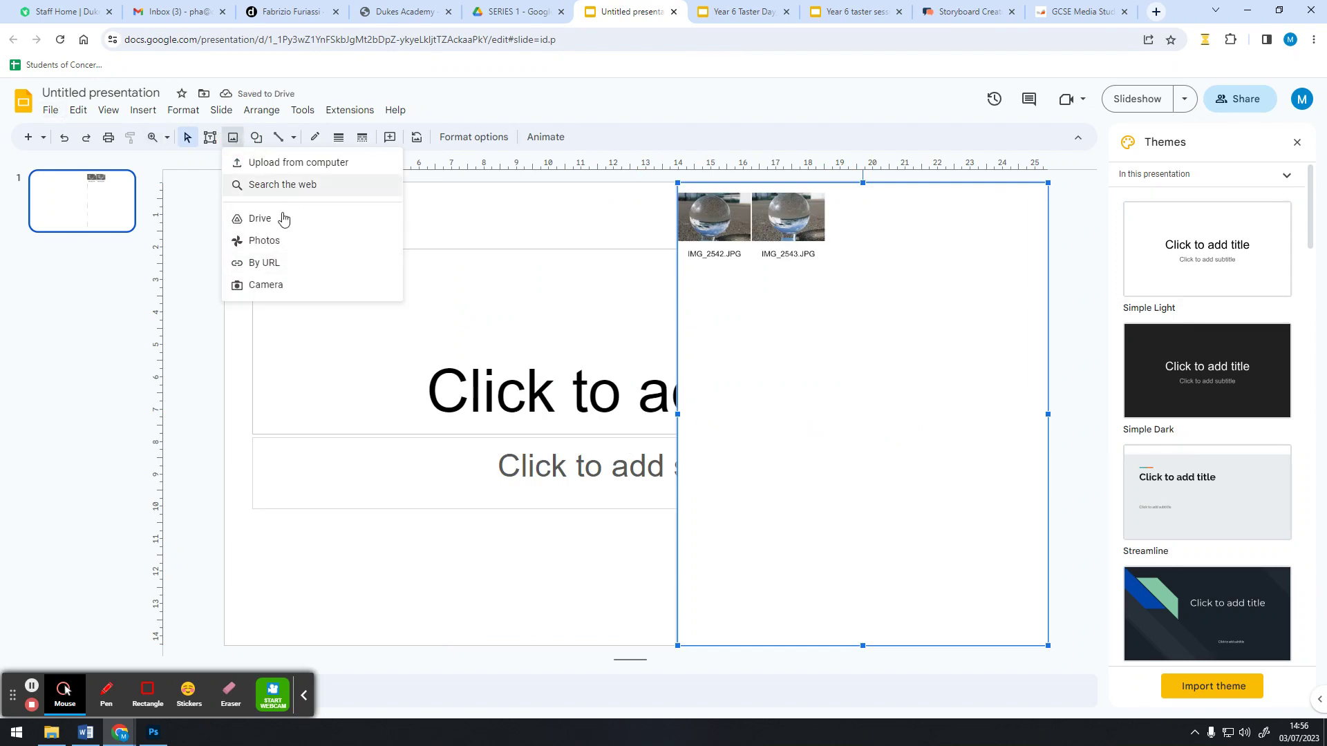
{"action": "left_click", "coordinate": [284, 218]}
{"action": "left_click", "coordinate": [1187, 305]}
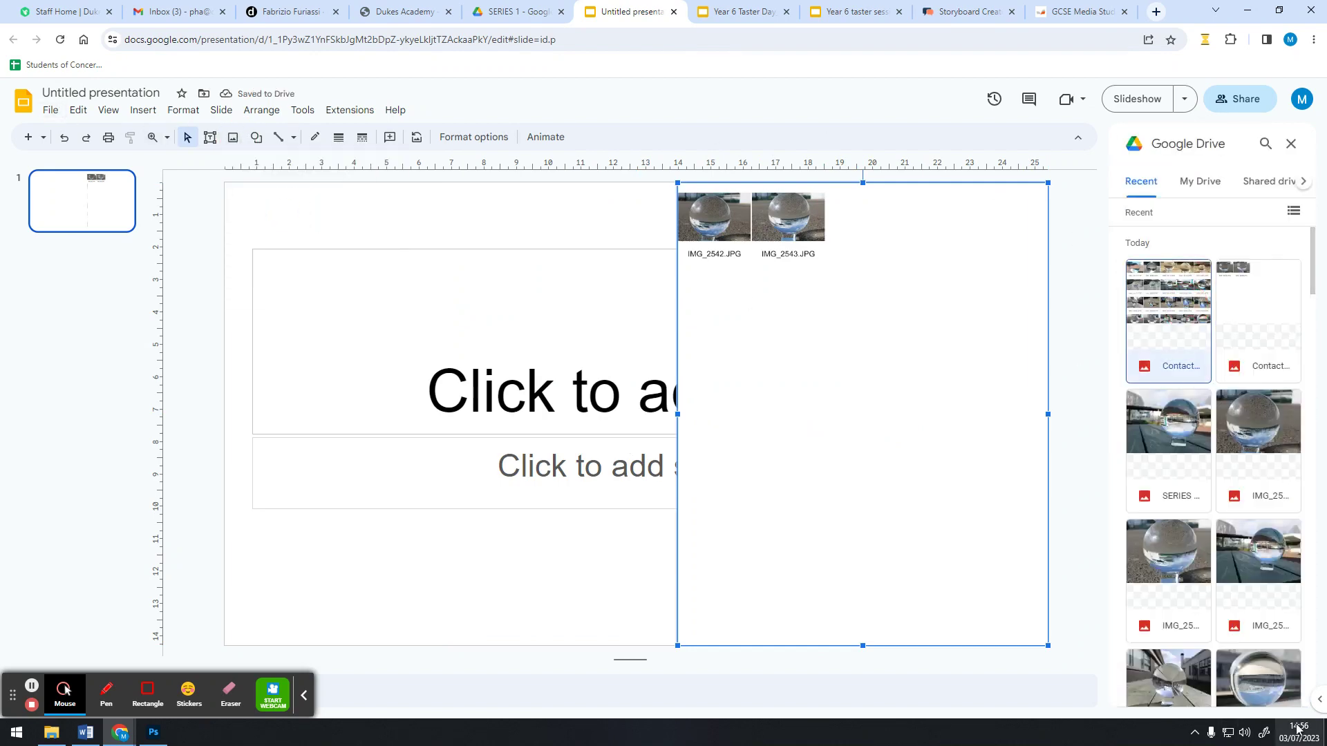
{"action": "left_click", "coordinate": [1275, 687]}
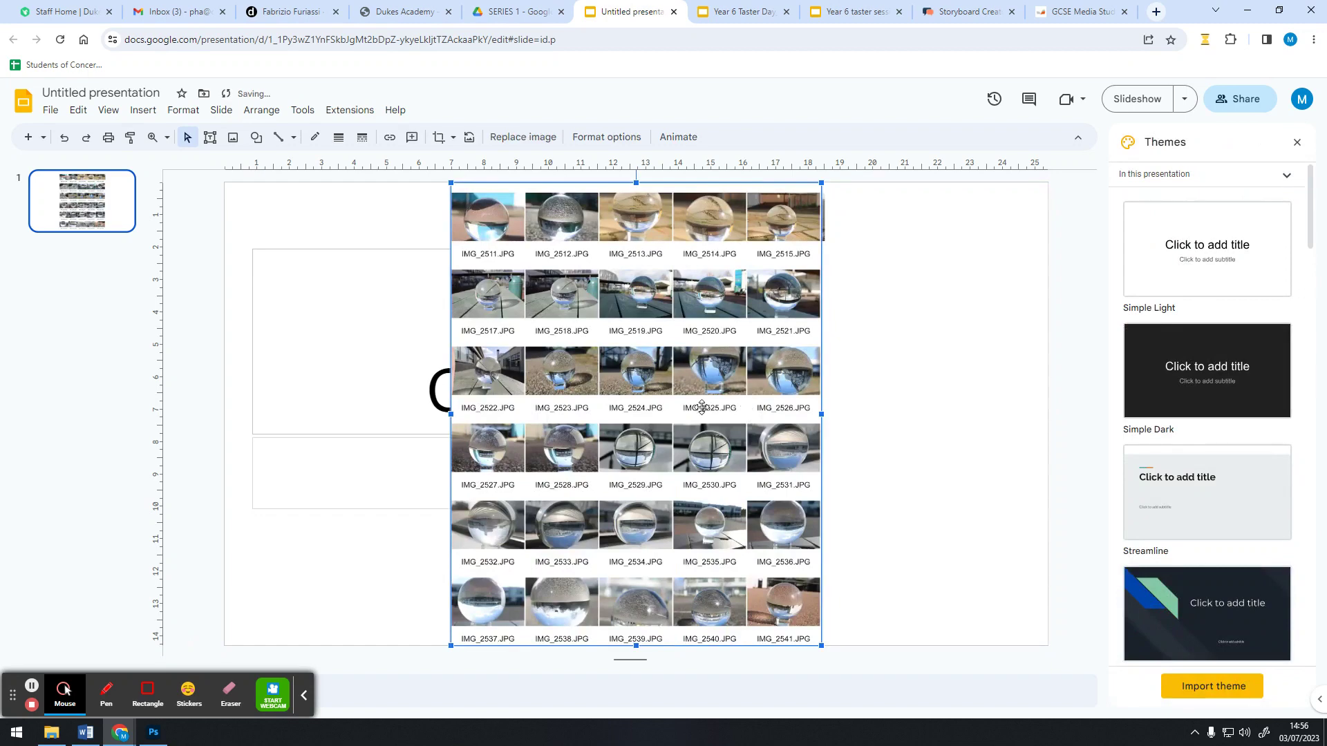
{"action": "left_click_drag", "start_coordinate": [568, 400], "coordinate": [474, 399]}
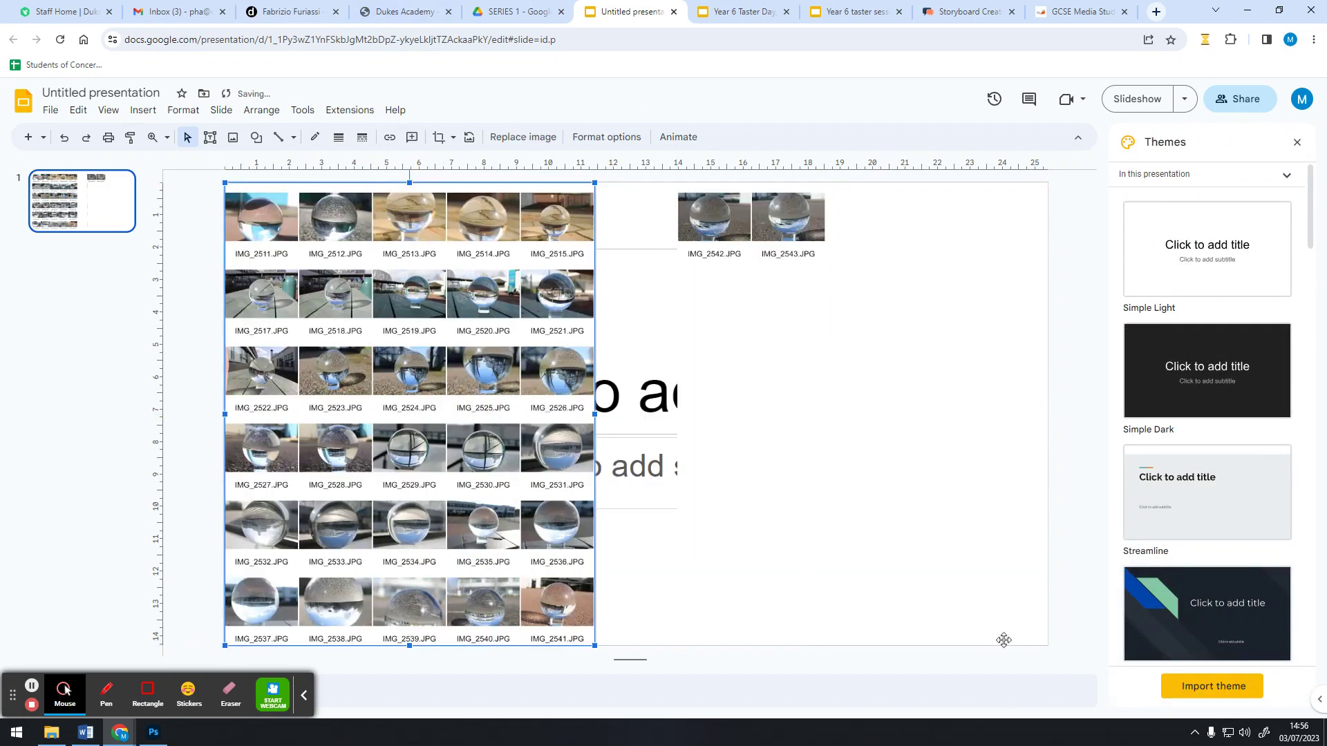
Add a second slide and insert the edited SERIES 1_1 image from Drive onto it.
{"action": "left_click", "coordinate": [28, 137]}
{"action": "left_click", "coordinate": [232, 137]}
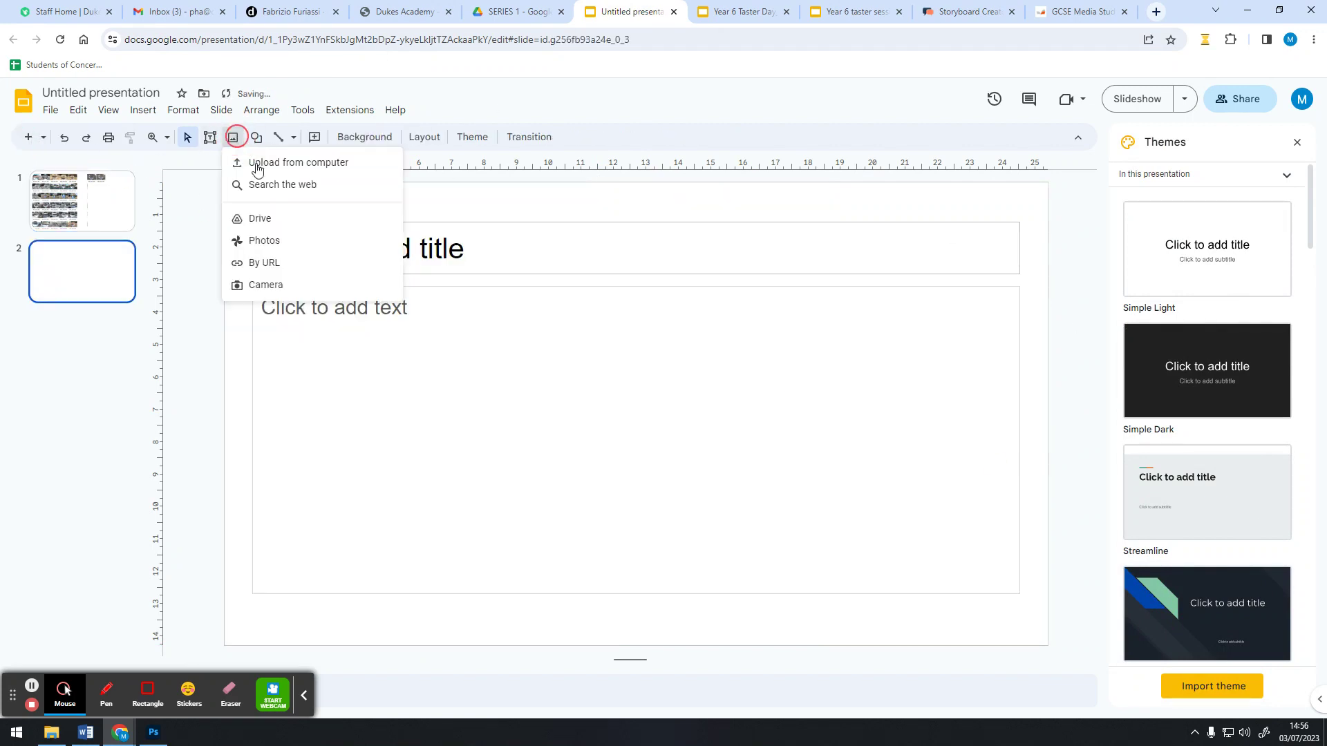
{"action": "left_click", "coordinate": [271, 220]}
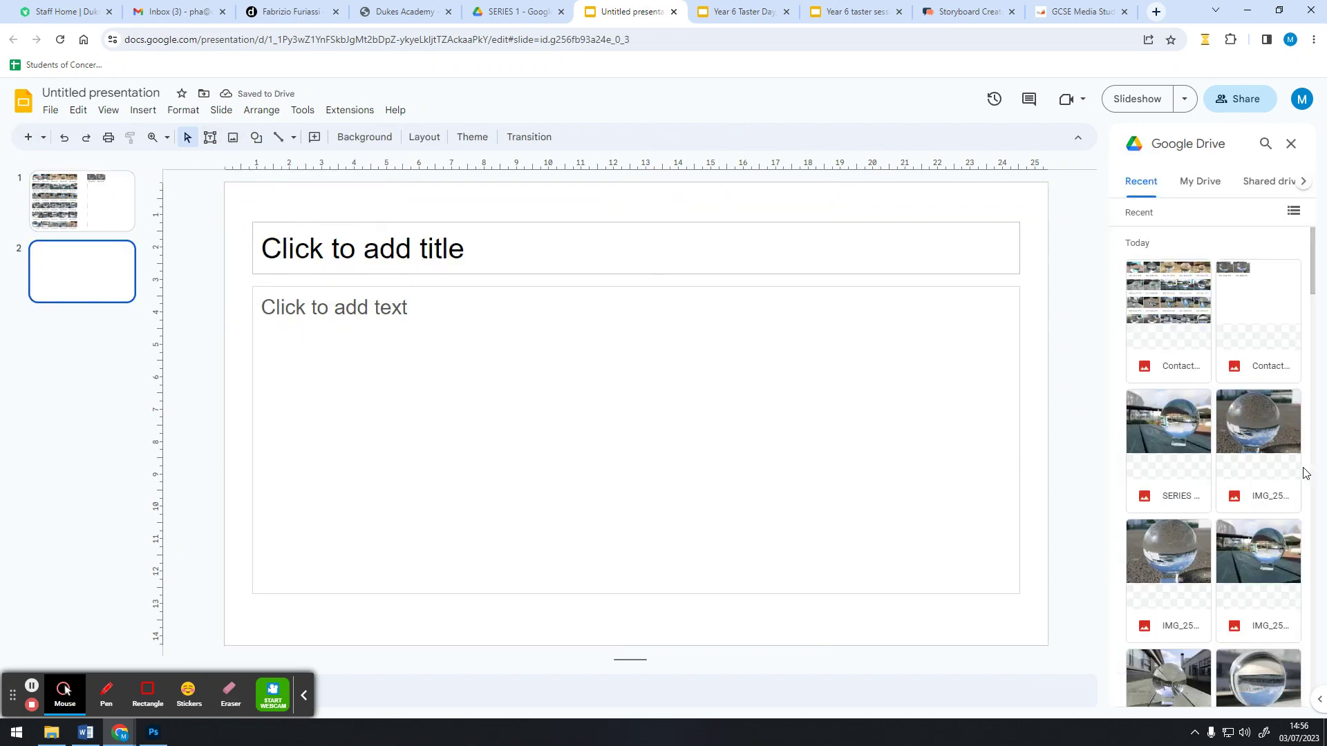
{"action": "left_click", "coordinate": [1175, 433]}
{"action": "left_click", "coordinate": [1276, 697]}
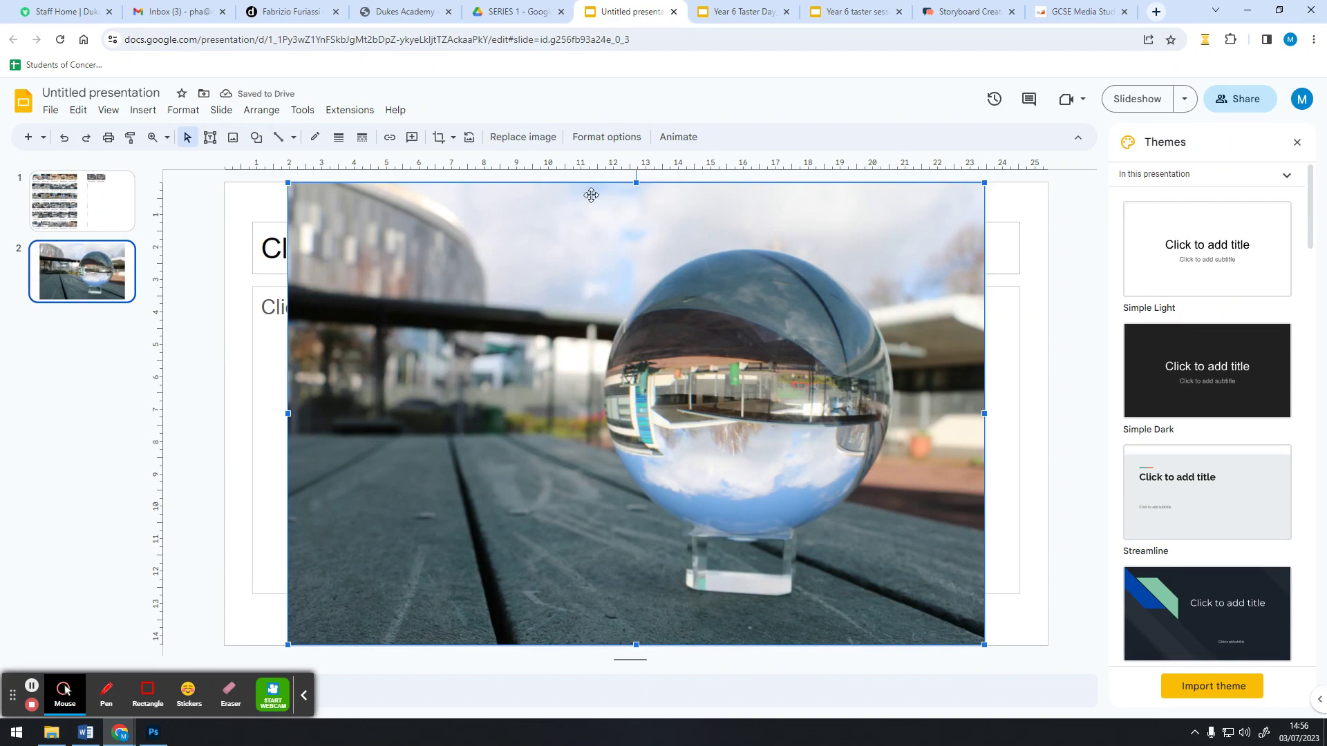
Close the presentation and dismiss the finished uploads list in the Drive SERIES 1 folder.
{"action": "left_click", "coordinate": [673, 14]}
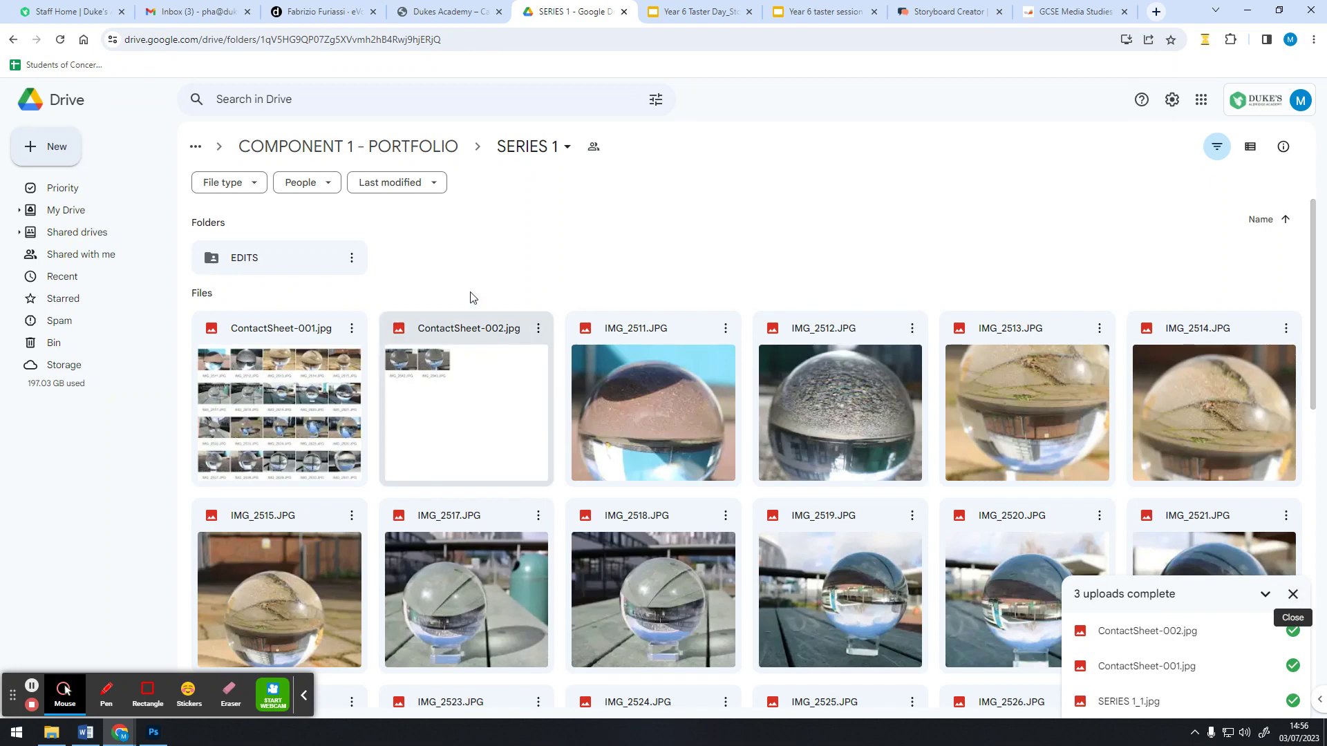
{"action": "left_click", "coordinate": [1293, 598]}
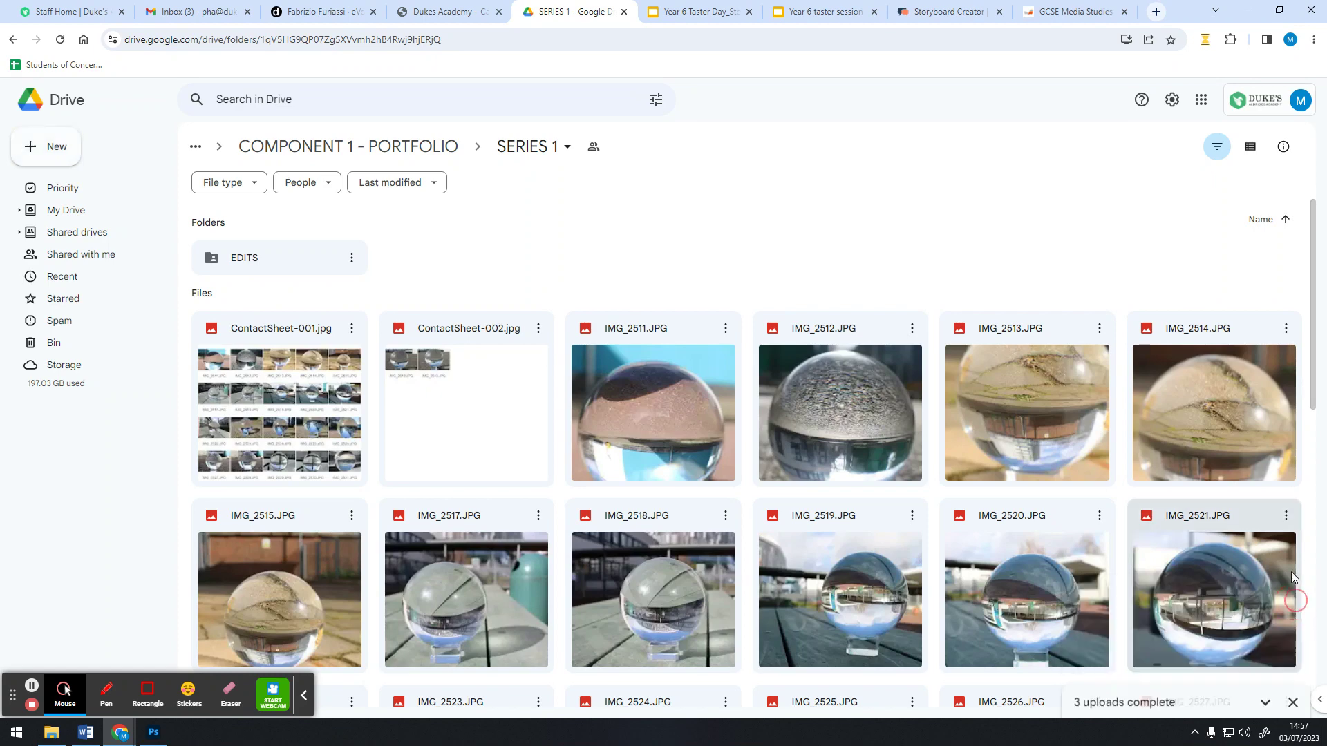